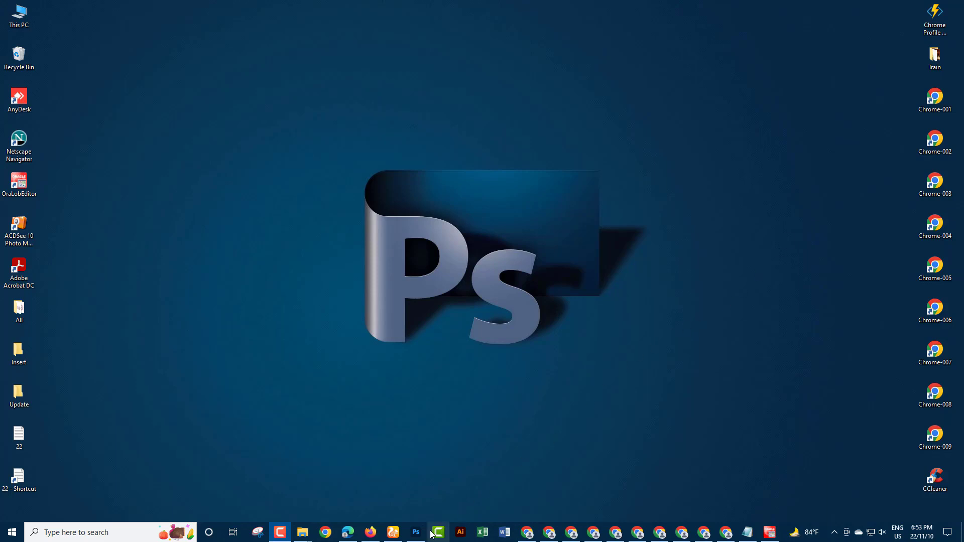
Launch Photoshop and open the taj-mahal-indian-inspired-interior photo as a new document
left_click(409, 534)
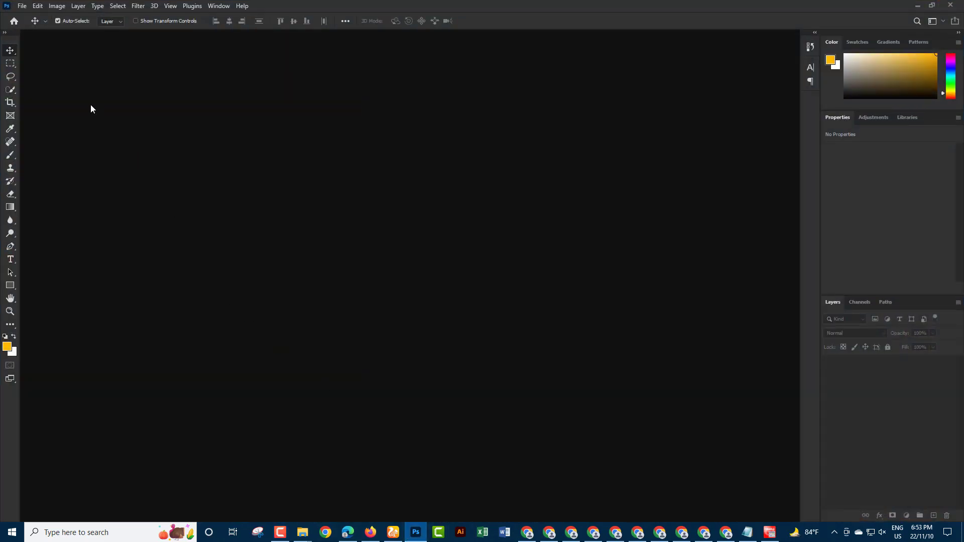
left_click(22, 9)
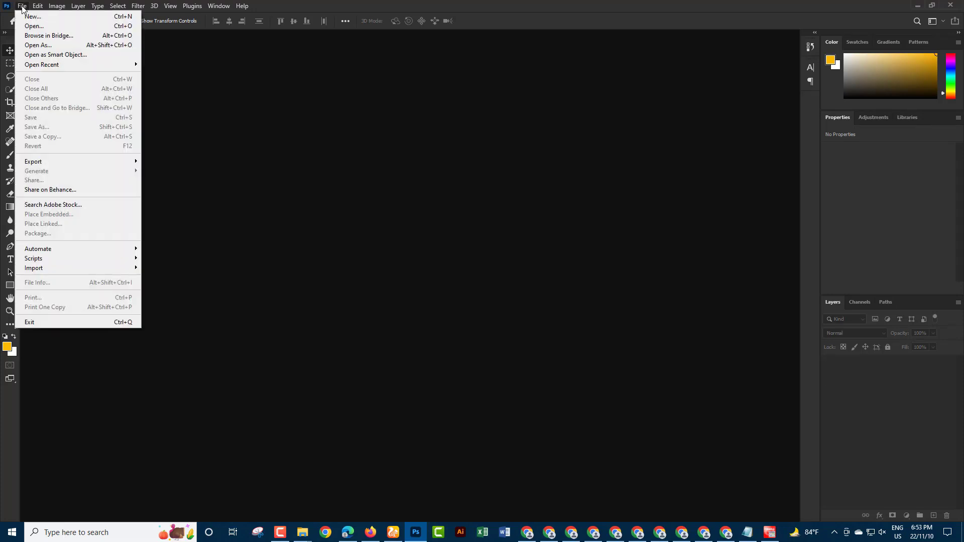
left_click(48, 27)
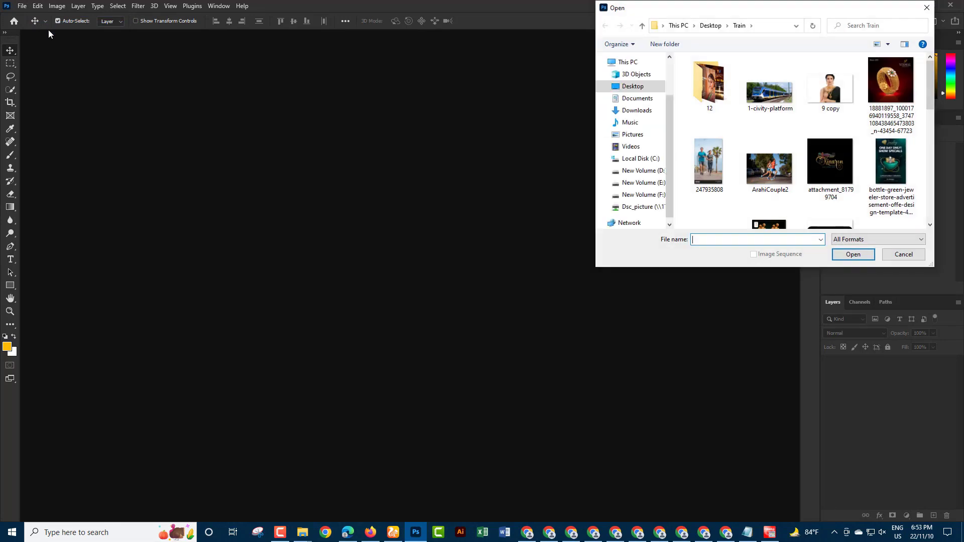
left_click_drag(928, 89, 925, 192)
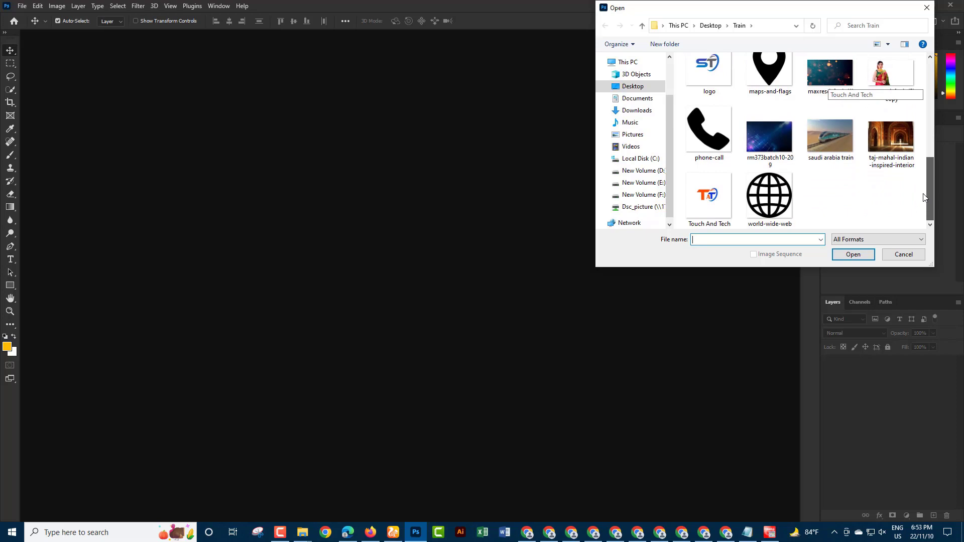
left_click(891, 137)
left_click(853, 254)
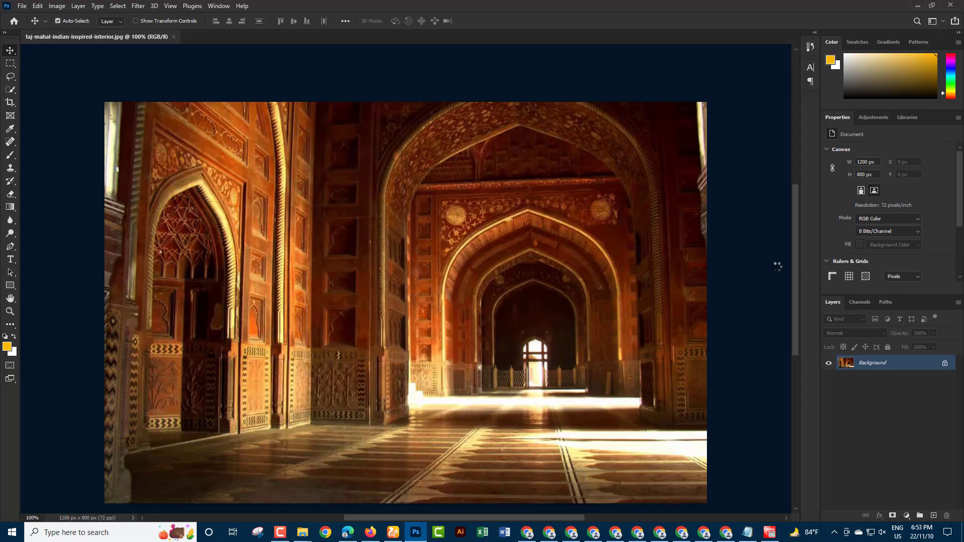
Duplicate the Taj Mahal Background layer into a 'Background copy' layer
key("ctrl+plus")
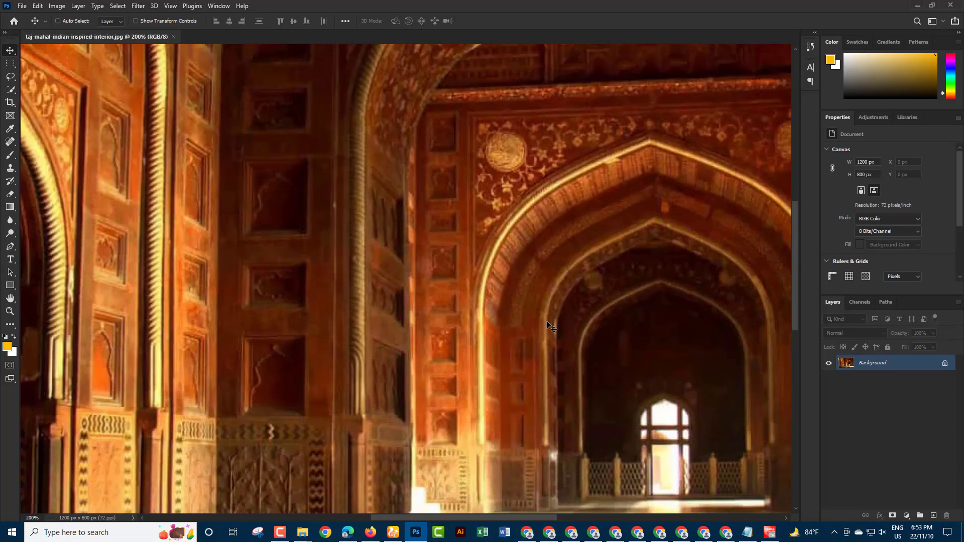
key("ctrl+minus")
scroll(551, 326, "down", 1)
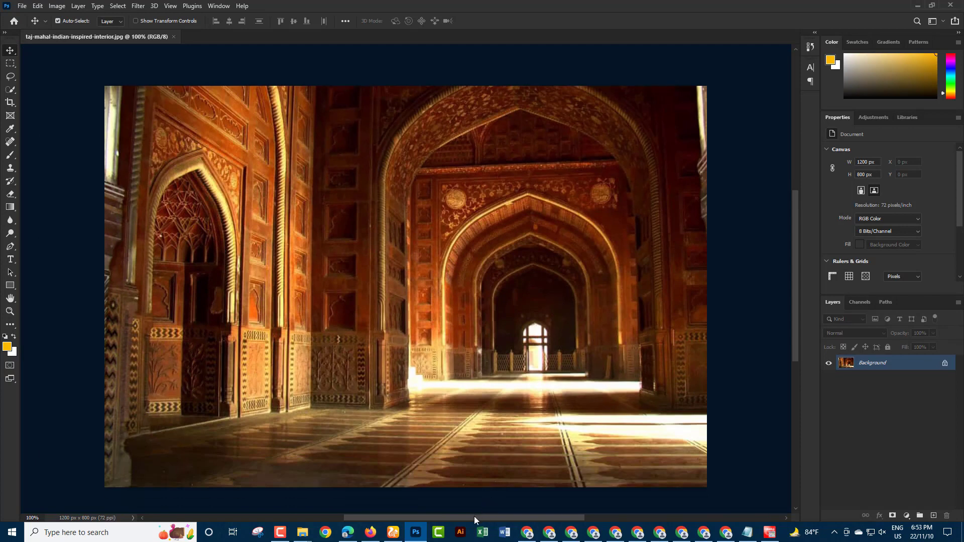
left_click_drag(474, 516, 472, 516)
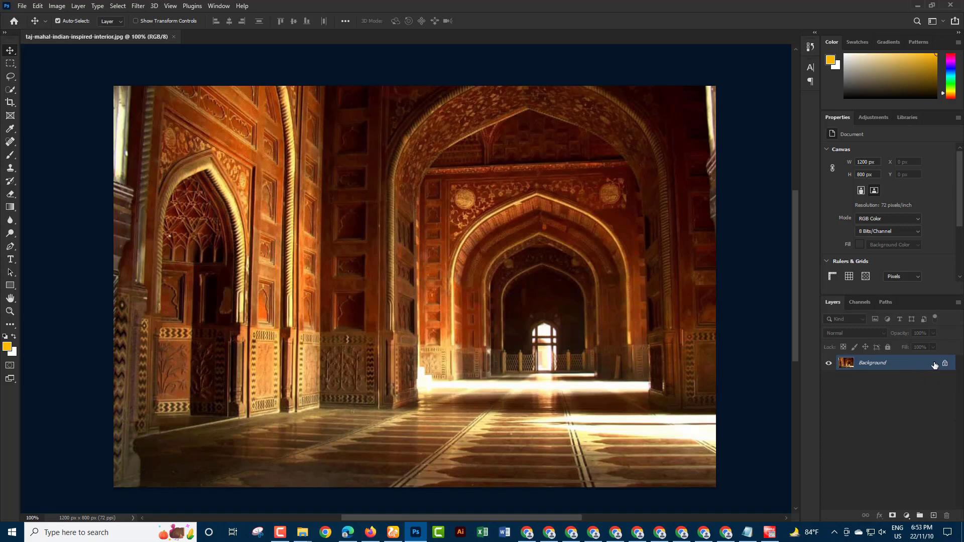
left_click_drag(950, 467, 933, 515)
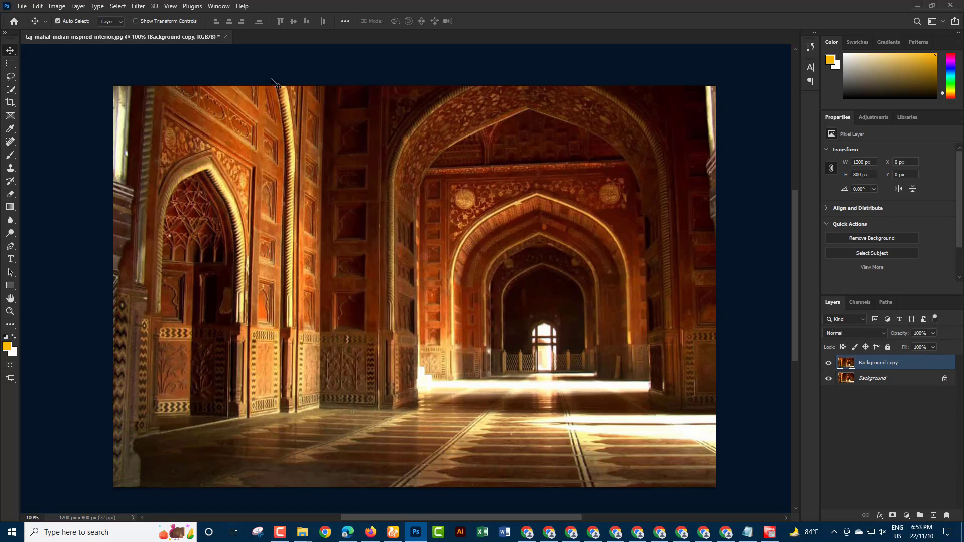
Blur the Background copy layer with a Gaussian Blur of about 10 pixels radius
left_click(139, 6)
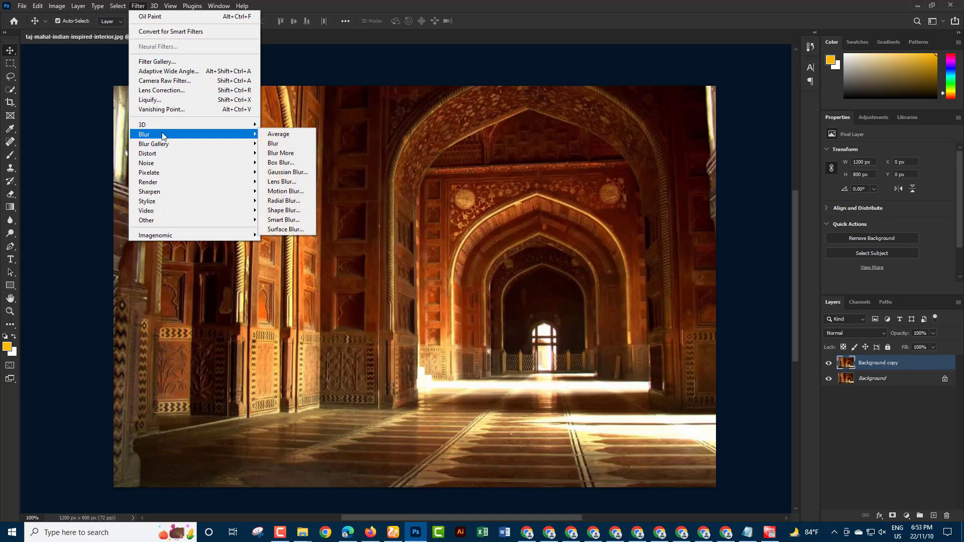
mouse_move(192, 134)
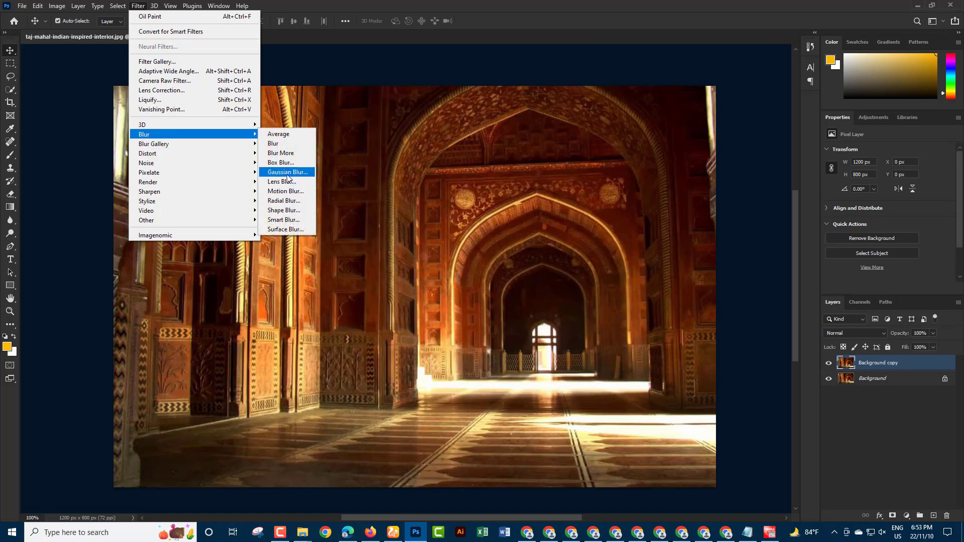
left_click(288, 174)
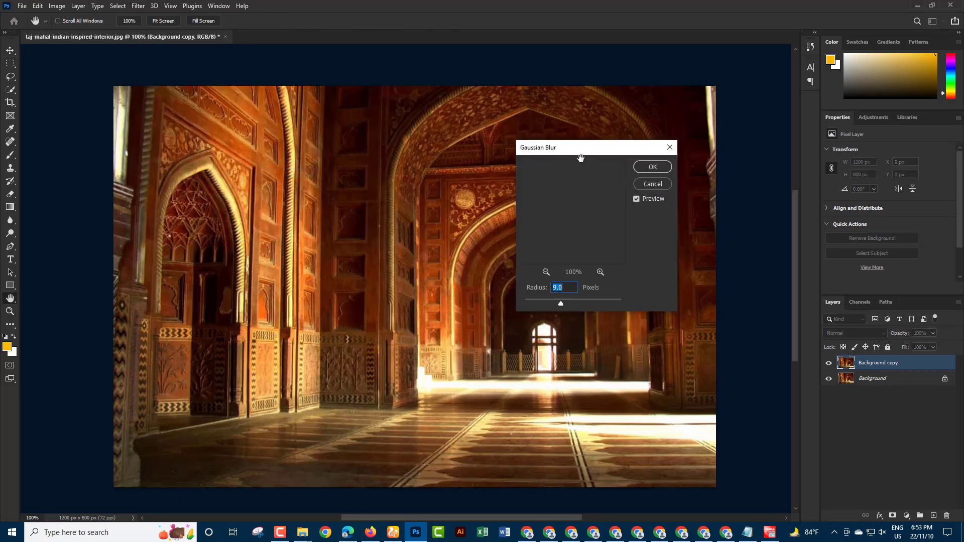
left_click_drag(590, 154, 790, 155)
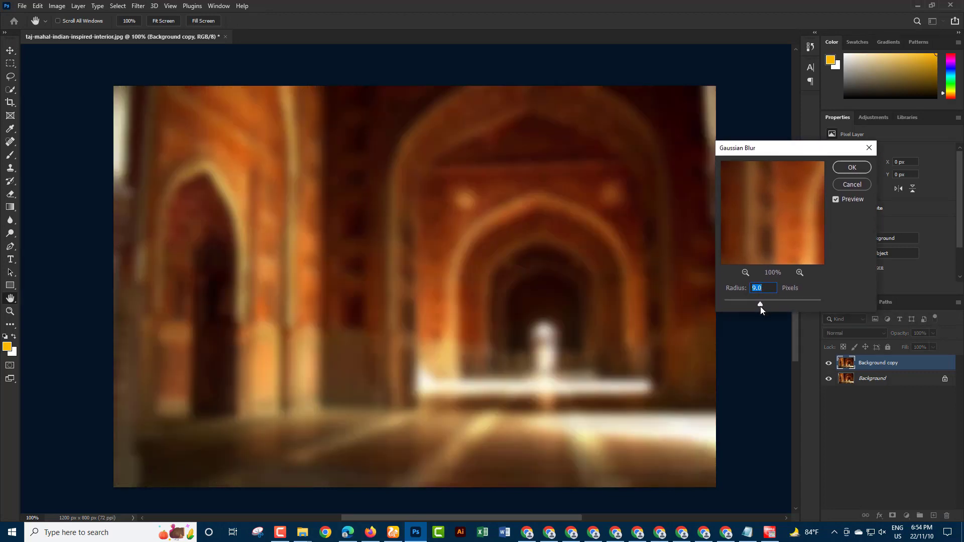
left_click_drag(760, 304, 762, 304)
left_click(846, 169)
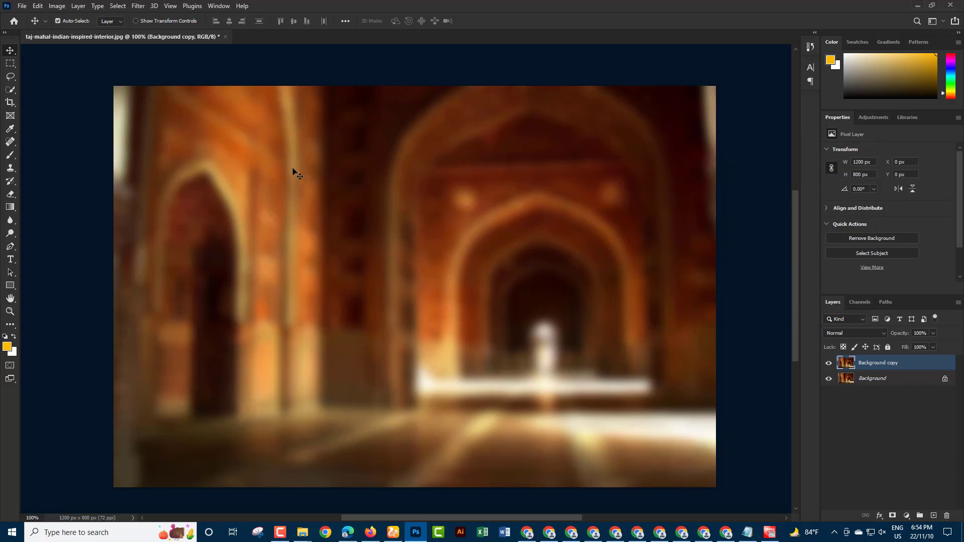
Apply Oil Paint with stylization 3.0, scale 0.4, bristle detail 0 and shine 0
left_click(136, 6)
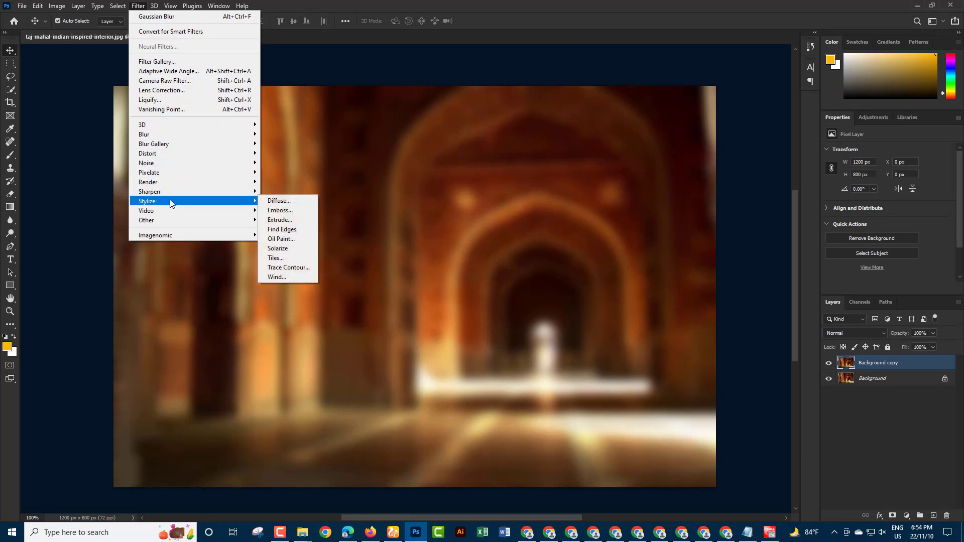
mouse_move(147, 201)
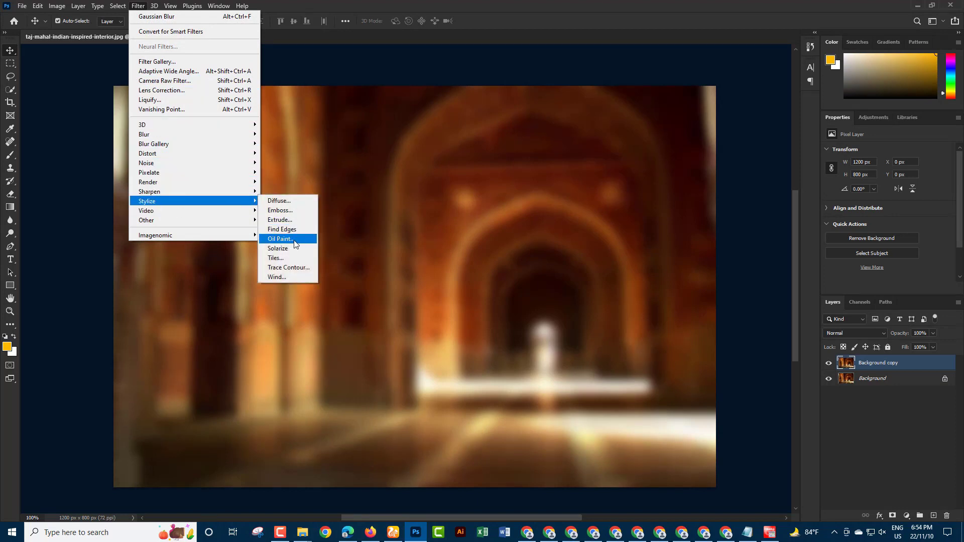
left_click(290, 239)
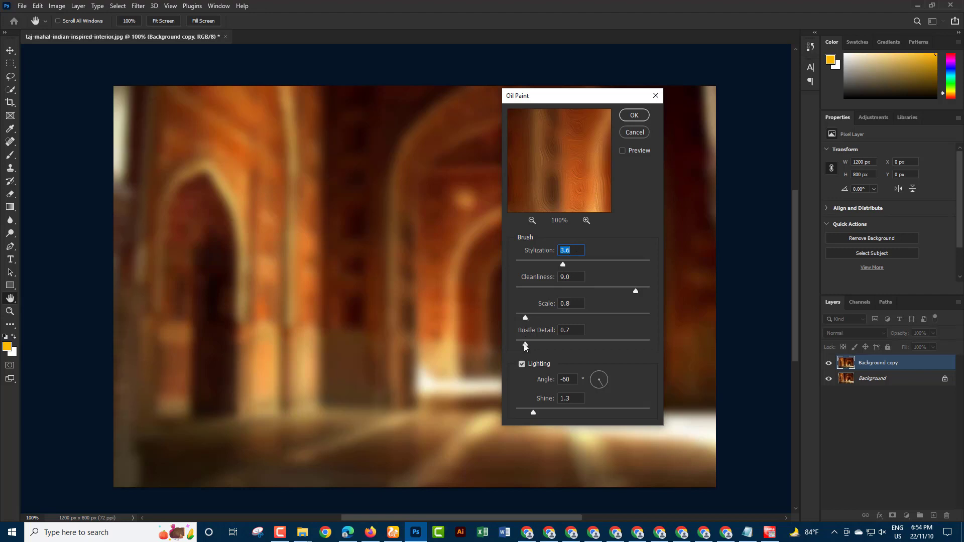
left_click_drag(521, 343, 517, 318)
left_click(519, 317)
left_click_drag(562, 265, 555, 265)
left_click(558, 410)
left_click_drag(510, 408, 530, 411)
left_click(634, 116)
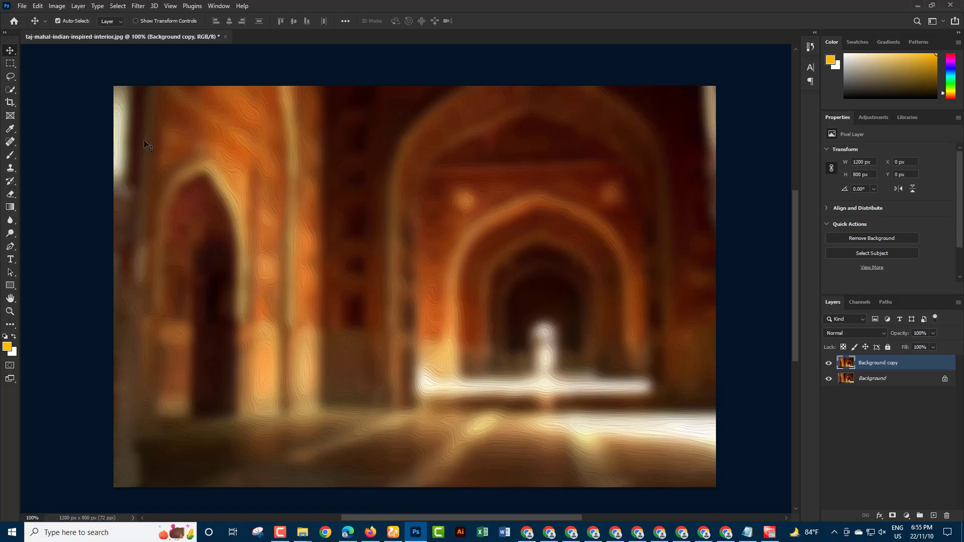
left_click(22, 5)
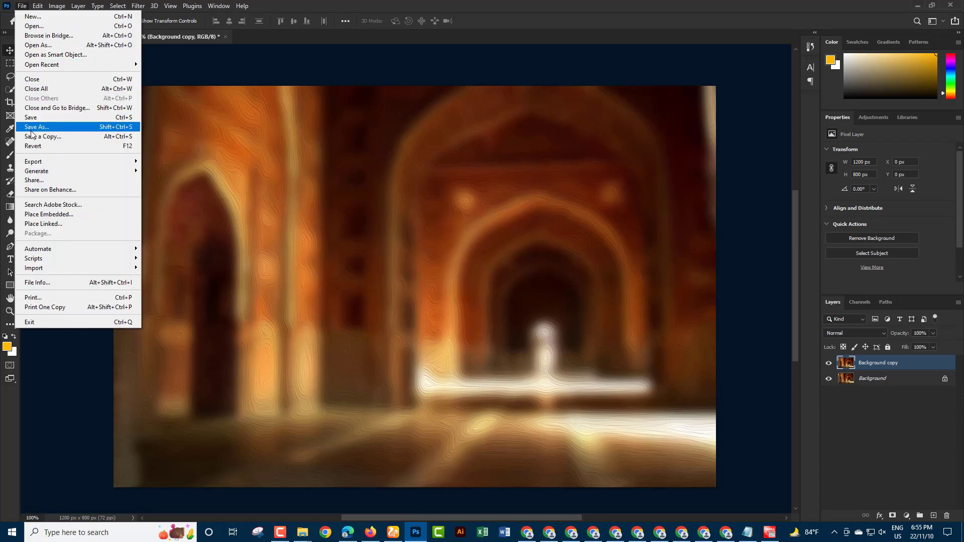
Place Embedded the 'maxresdefault (2) copy' saree woman photo into the document
left_click(66, 216)
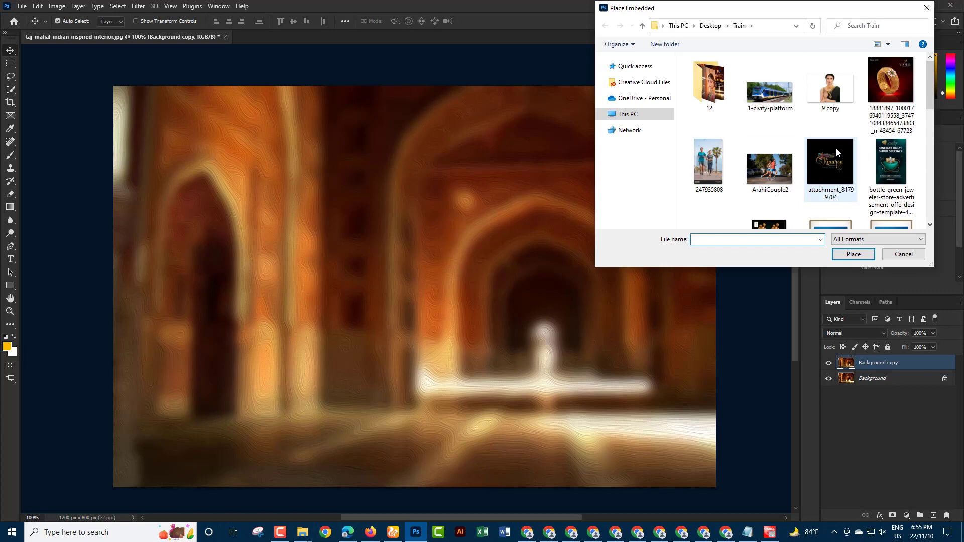
scroll(836, 148, "down", 2)
left_click_drag(932, 125, 932, 197)
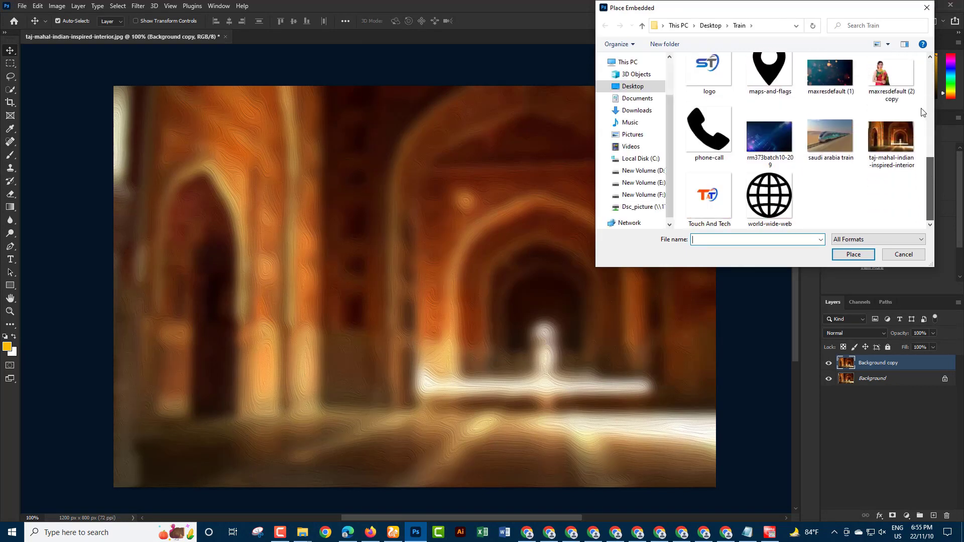
left_click(890, 77)
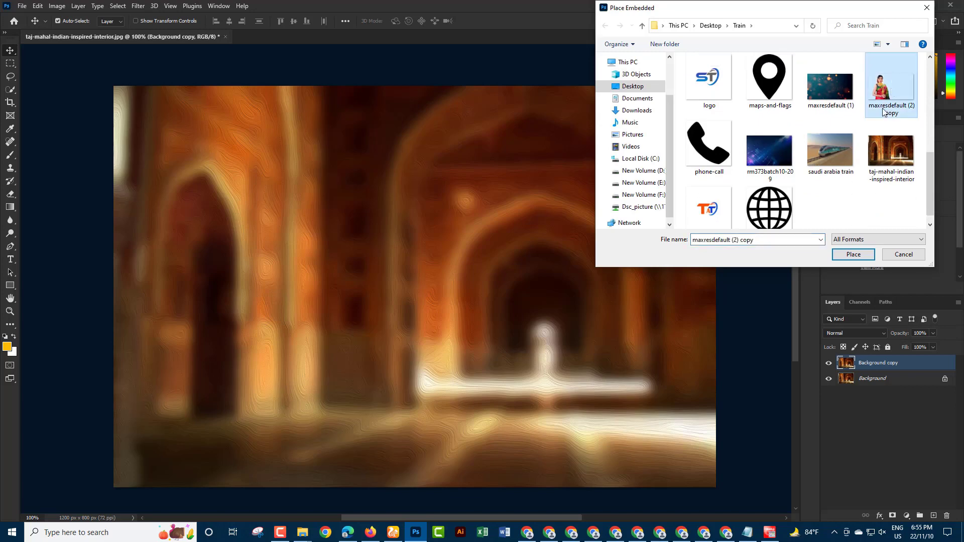
left_click(854, 255)
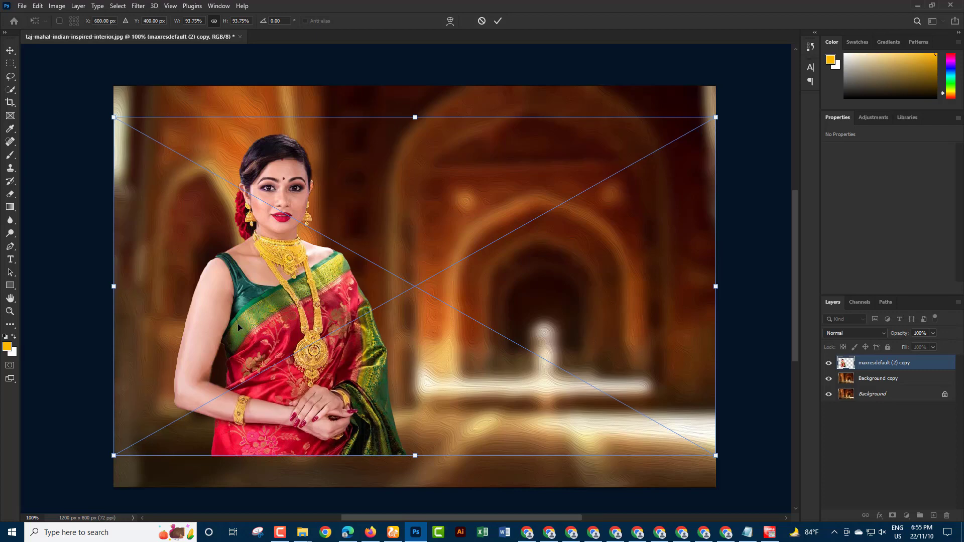
Shift the saree woman photo left on the canvas and commit the placement
left_click_drag(238, 324, 282, 324)
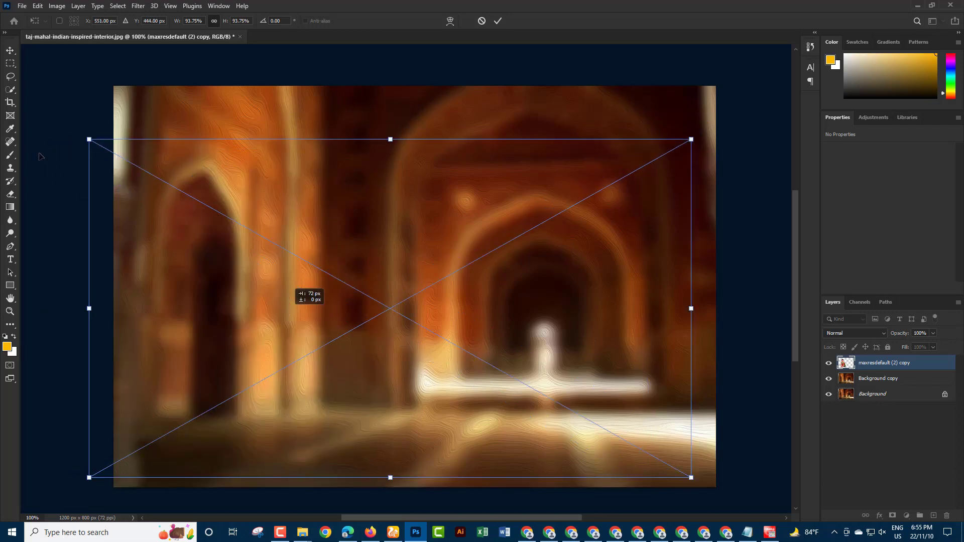
left_click(10, 51)
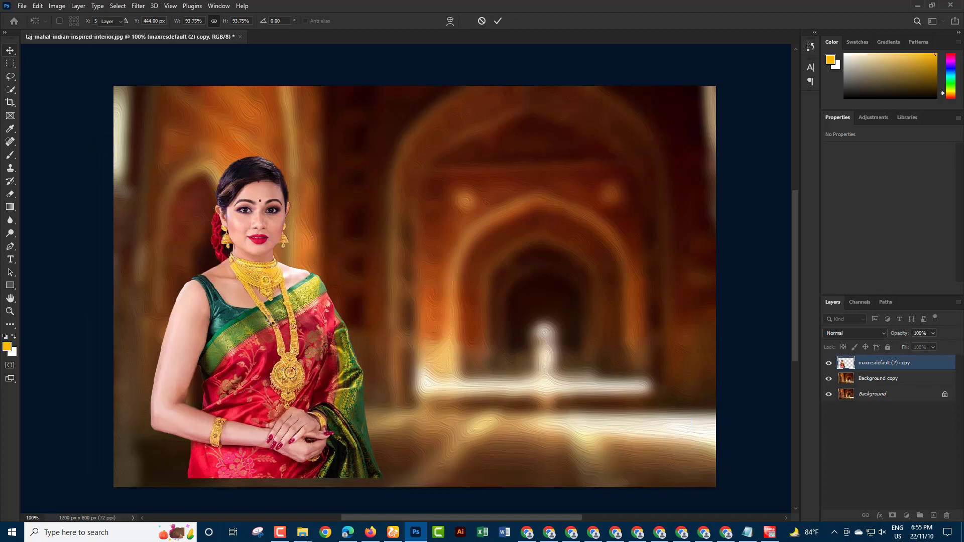
right_click(10, 50)
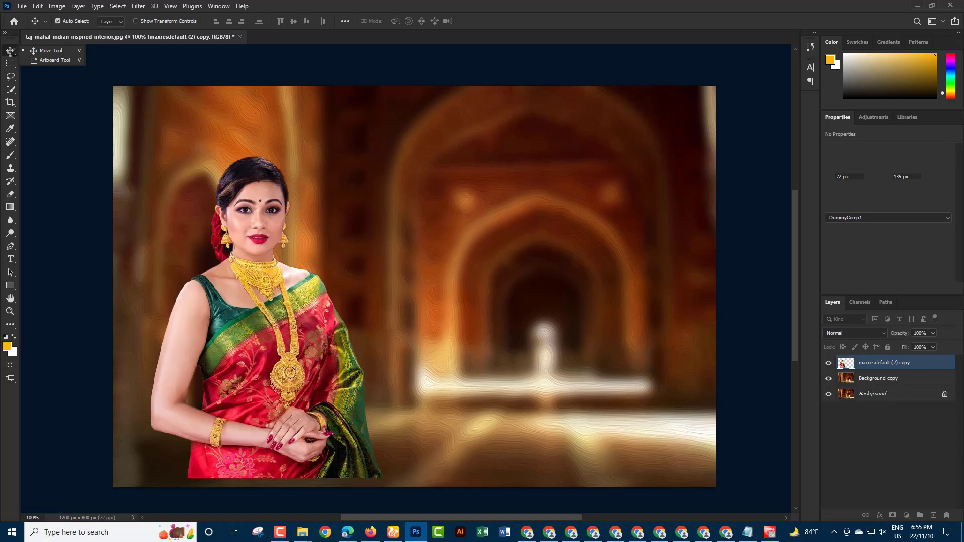
left_click(11, 52)
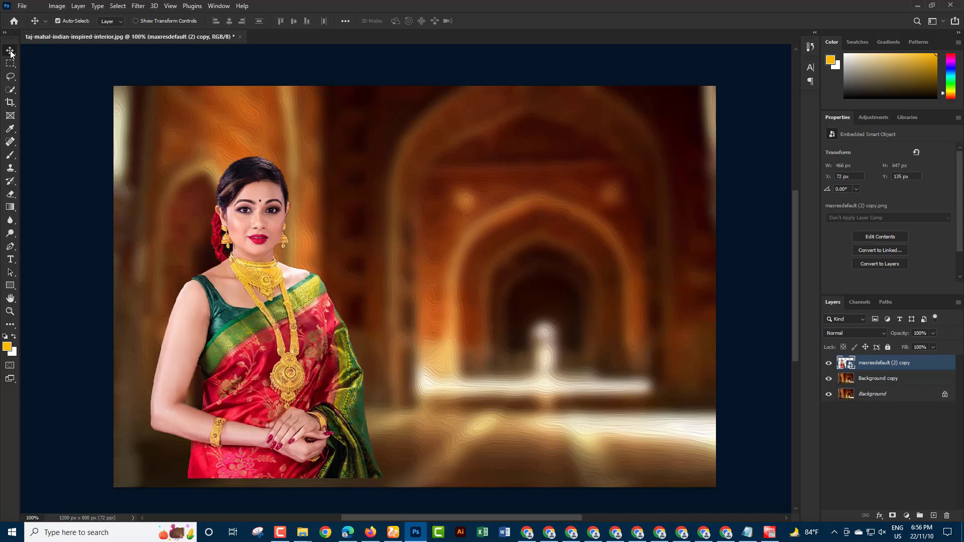
Move the saree woman down 30 px and add an empty Layer 1 on top
left_click(154, 5)
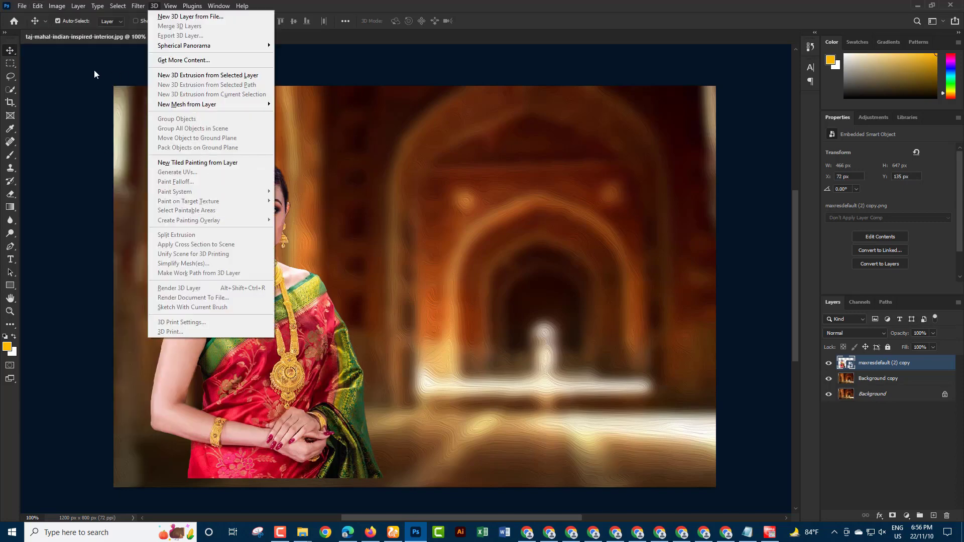
left_click(43, 44)
left_click(37, 5)
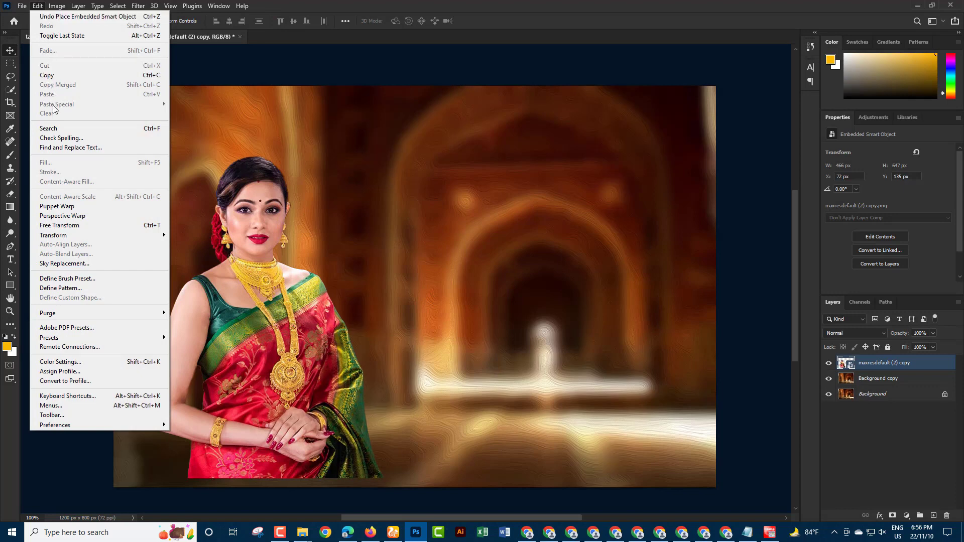
left_click(249, 65)
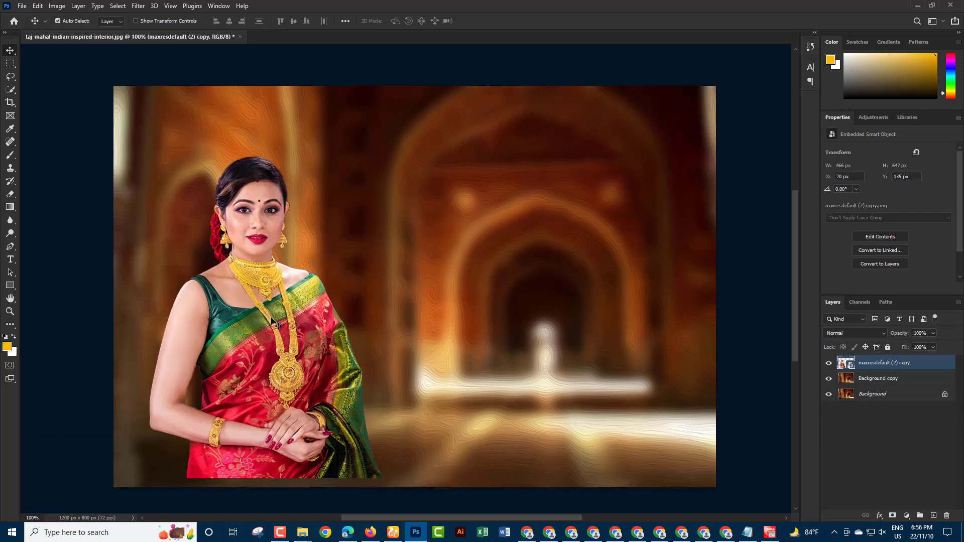
mouse_move(259, 298)
left_mouse_down()
mouse_move(258, 314)
mouse_move(247, 312)
mouse_move(255, 311)
left_mouse_up()
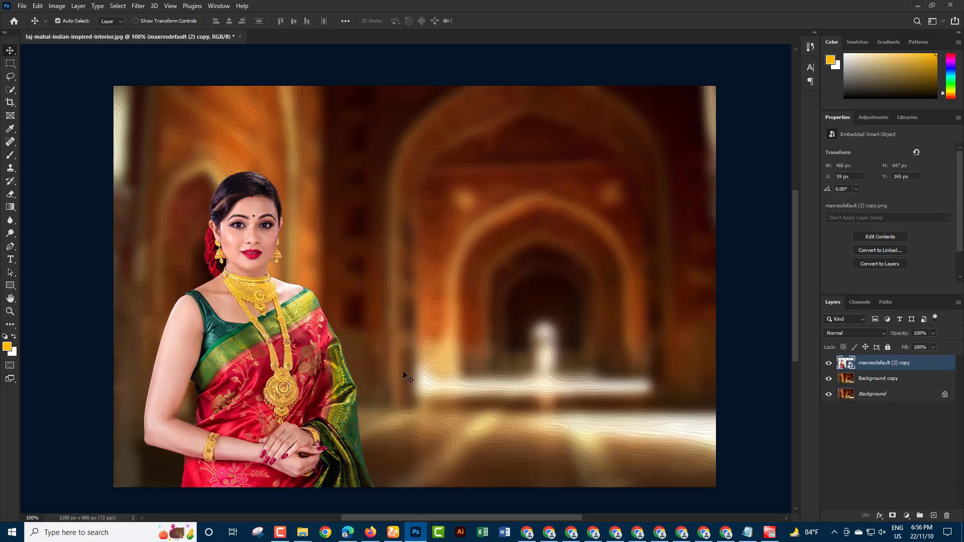
scroll(403, 371, "down", 2)
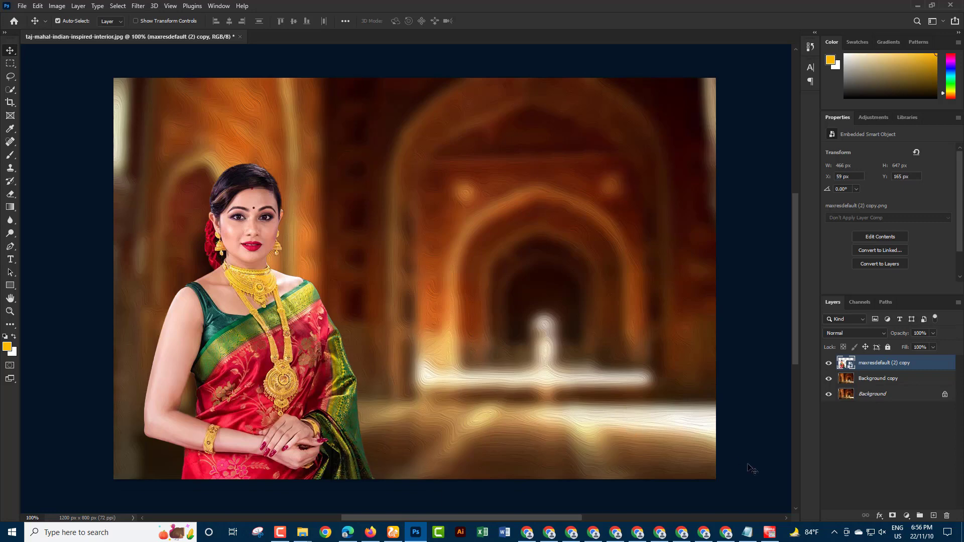
left_click(934, 517)
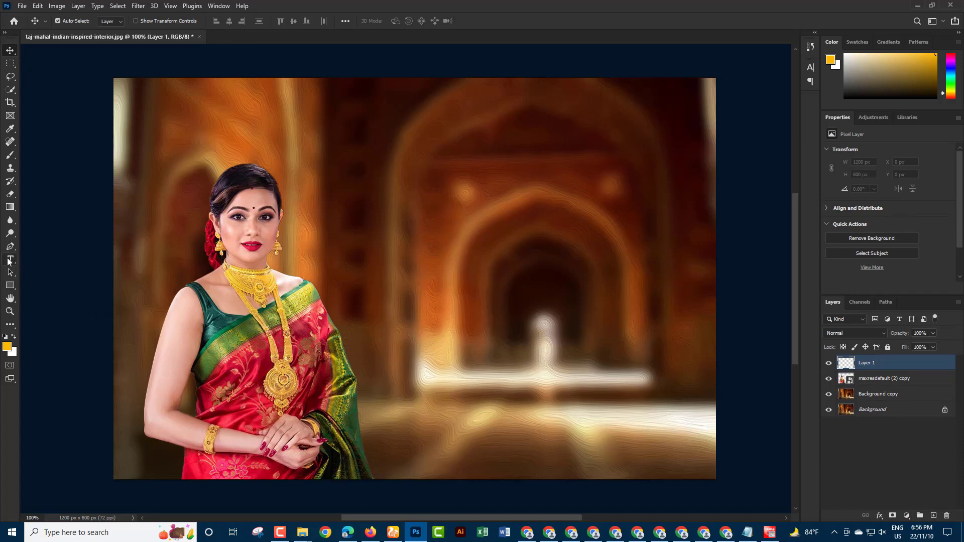
left_click_drag(10, 261, 55, 263)
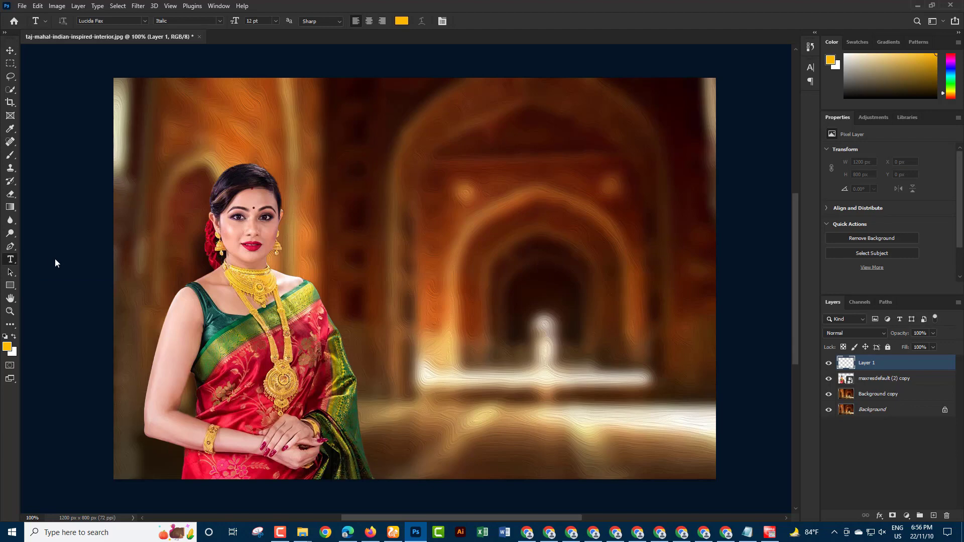
left_click(749, 534)
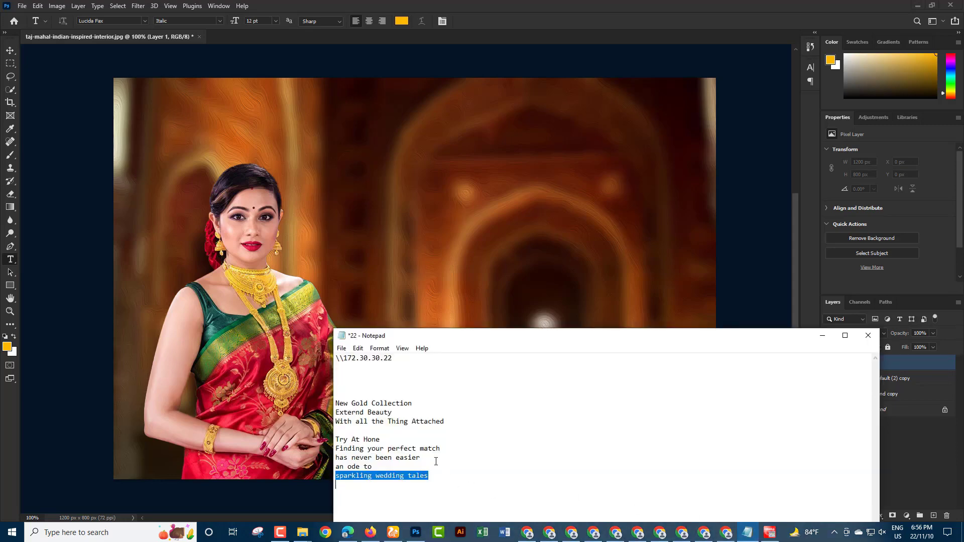
left_click_drag(337, 440, 424, 437)
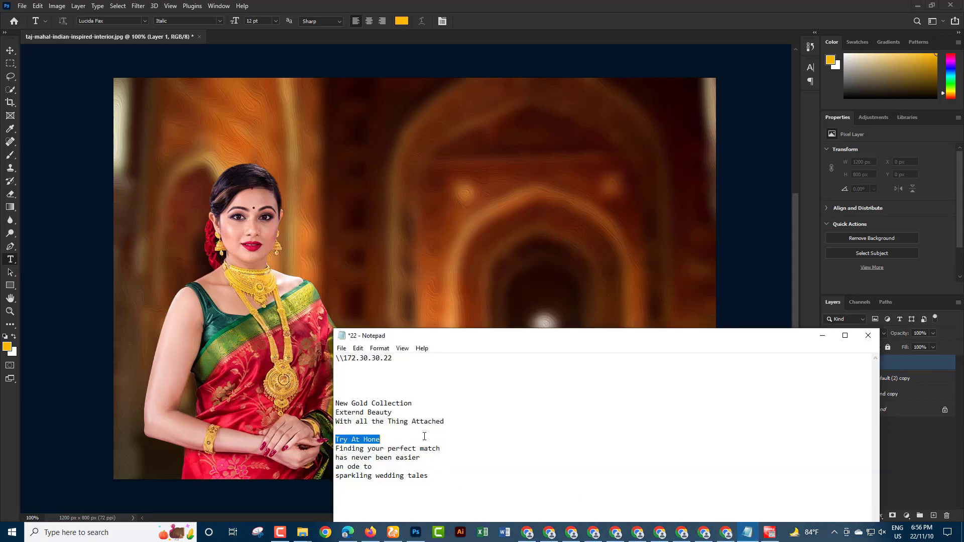
left_click(823, 335)
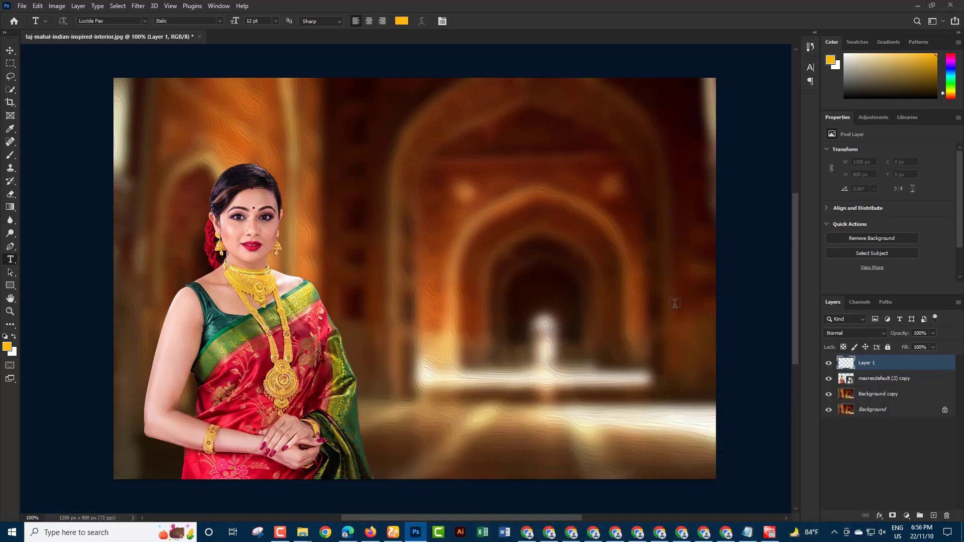
Replace the stray text layer with a gold italic 'Try At Home' line above the archways
left_click(467, 220)
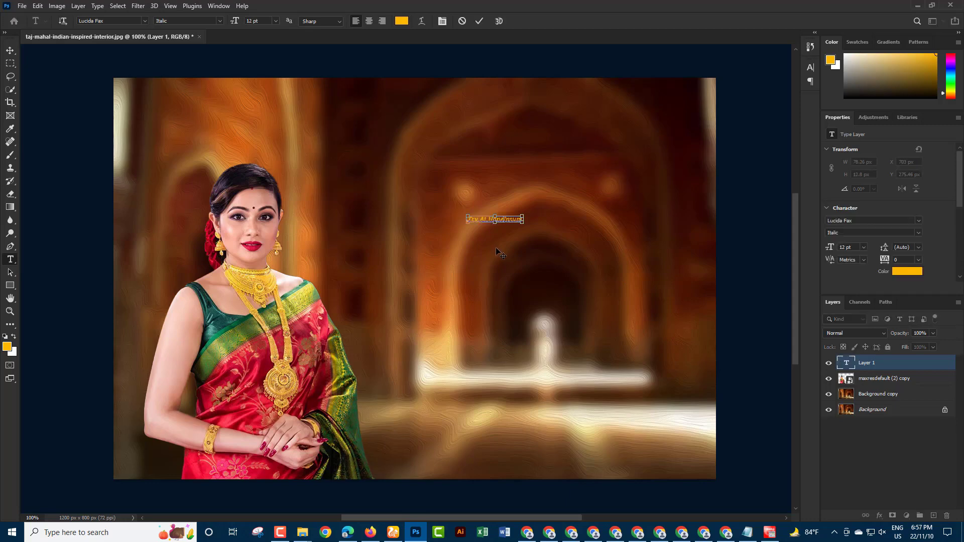
key("ctrl+h")
key("ctrl+h")
key("ctrl+z")
left_click_drag(907, 365, 946, 515)
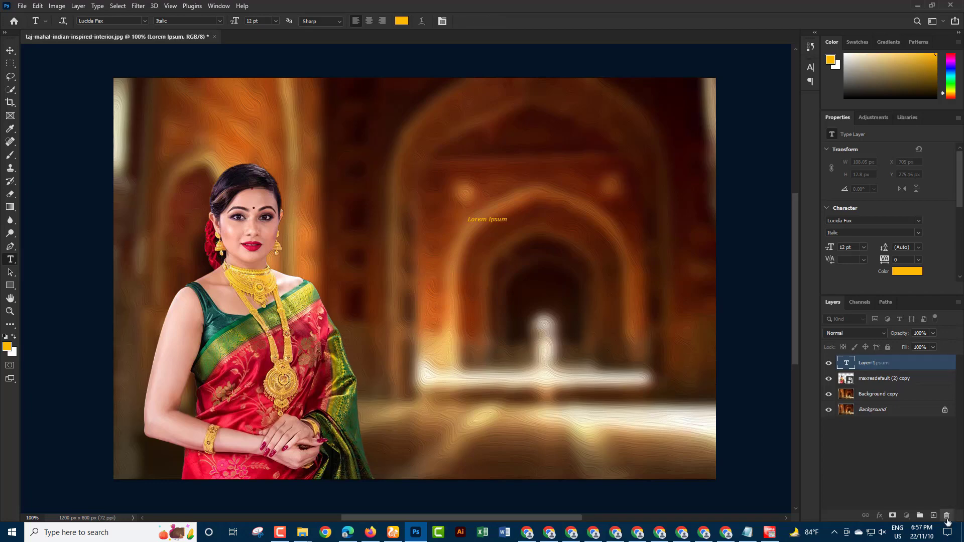
left_click(934, 515)
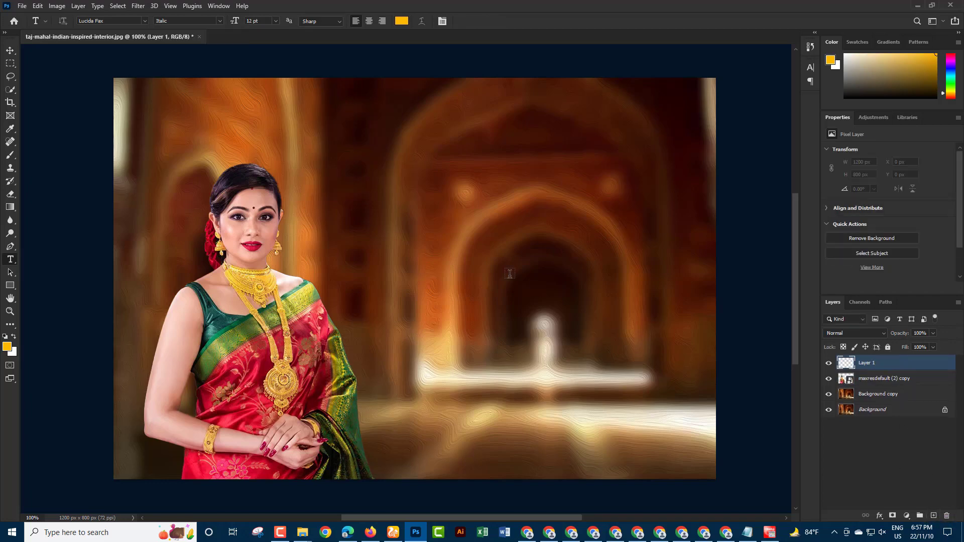
left_click(482, 216)
type("Try At Home")
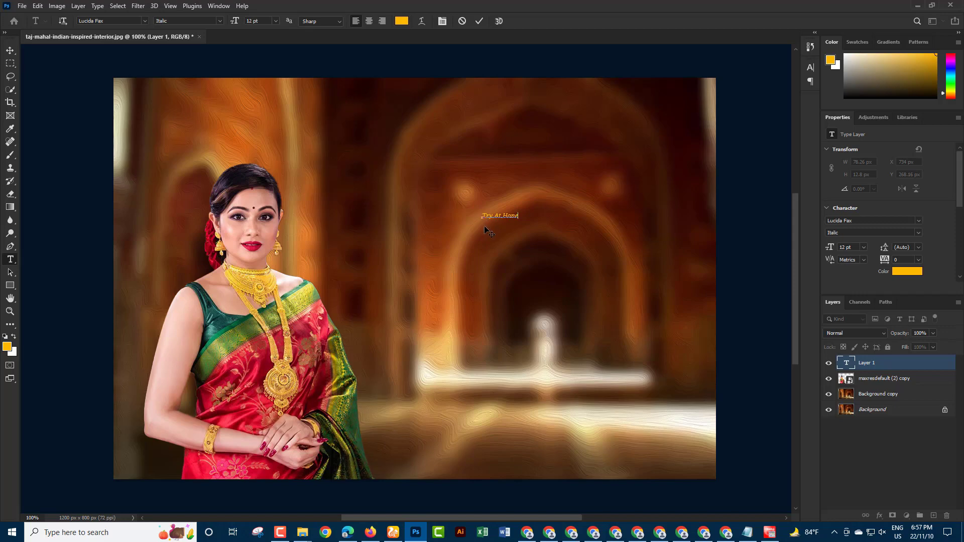
left_click(906, 378)
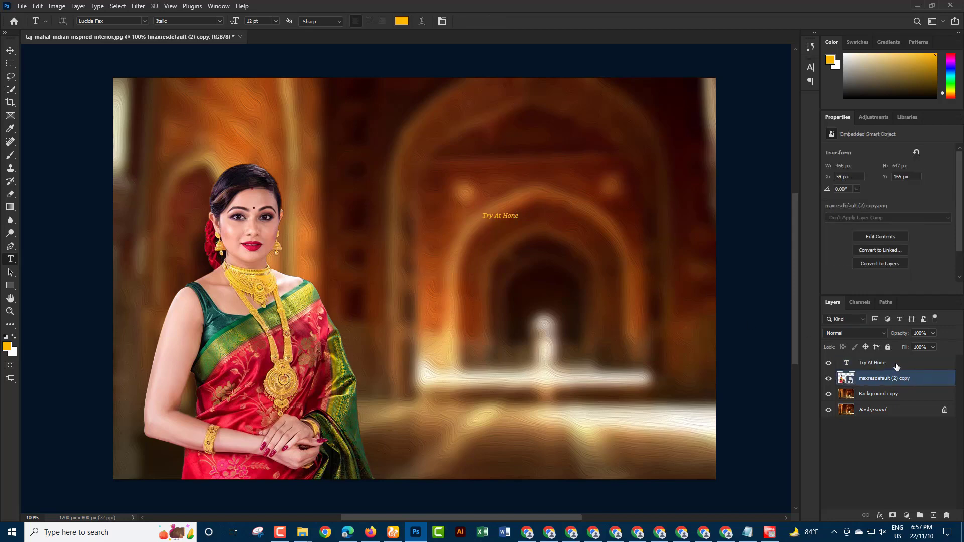
Scale the 'Try At Home' headline up about four times, to roughly 55 pt
left_click(897, 366)
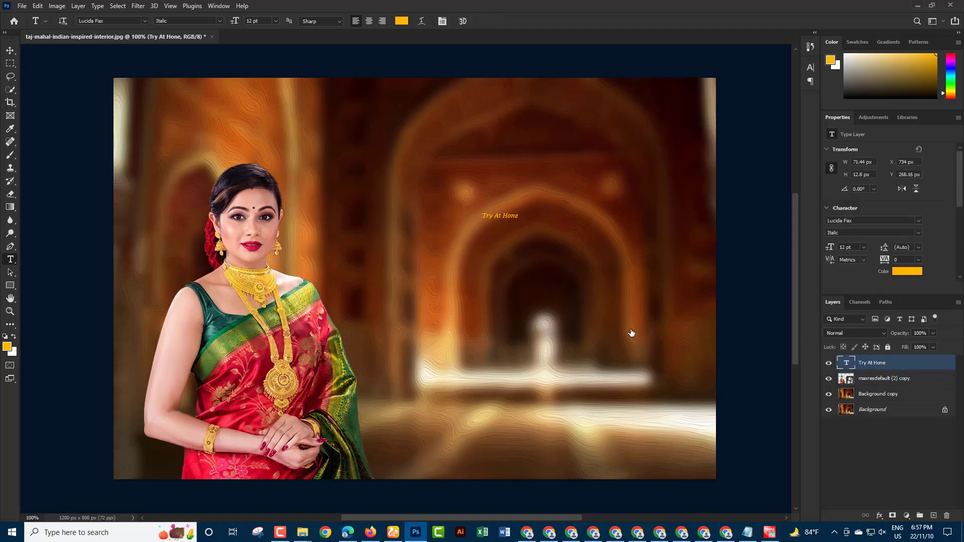
key("ctrl+t")
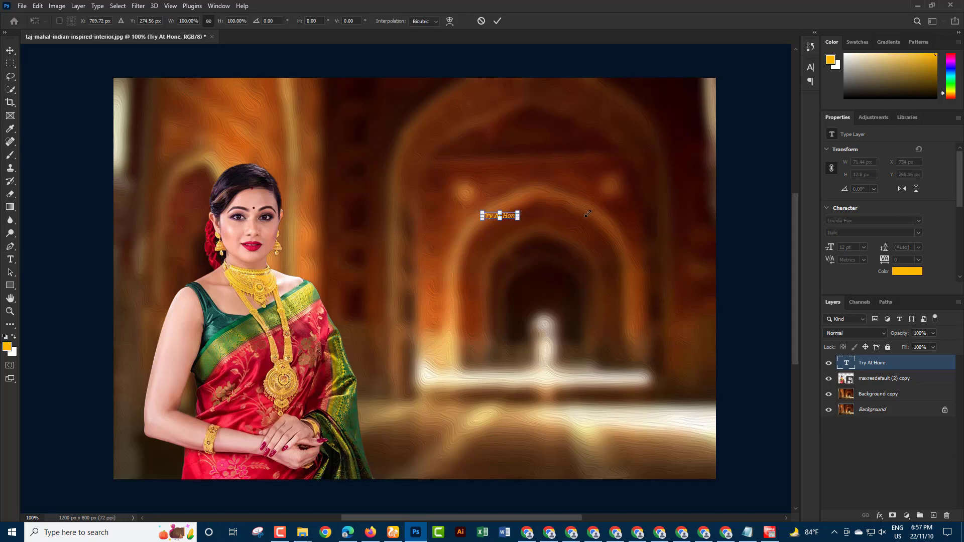
mouse_move(588, 213)
left_mouse_down()
mouse_move(622, 220)
mouse_move(590, 209)
mouse_move(560, 217)
mouse_move(646, 214)
left_mouse_up()
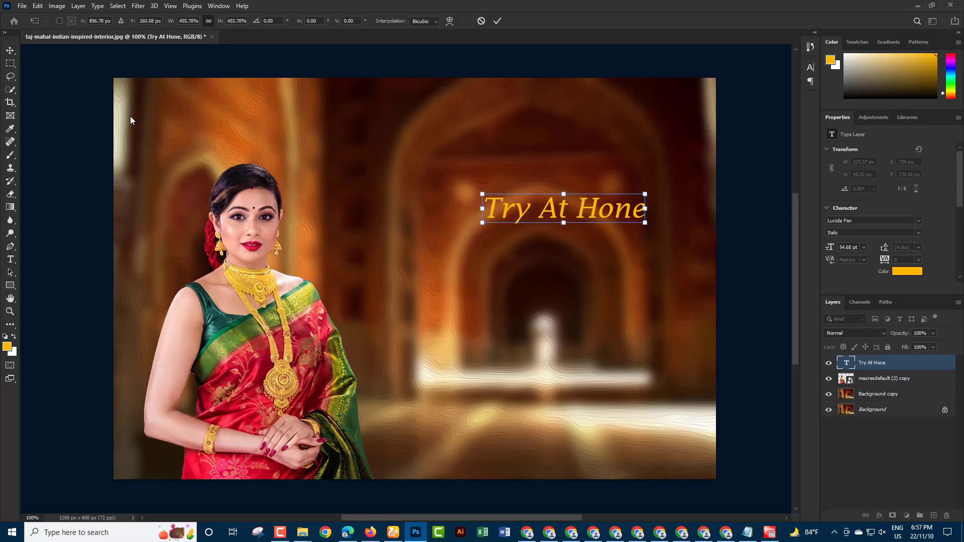
left_click(10, 50)
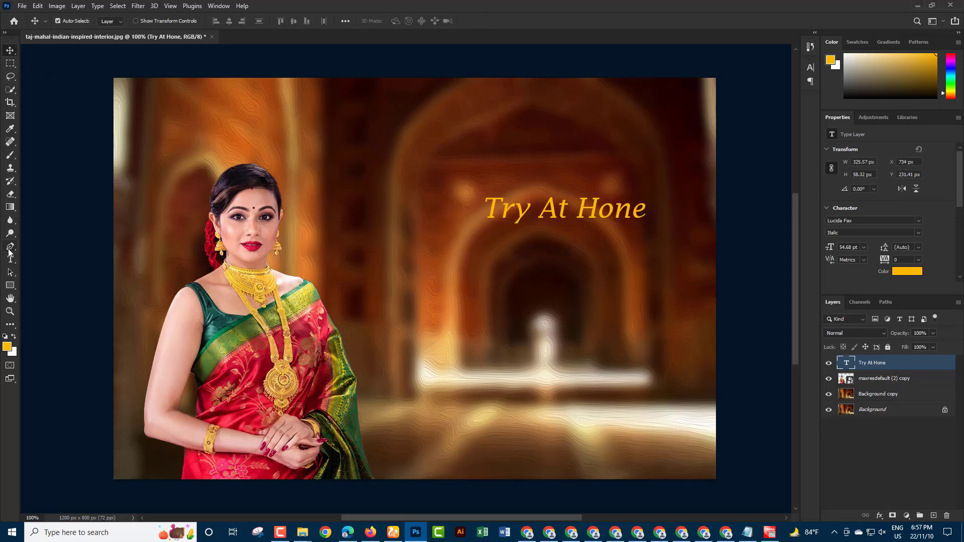
Set the headline font to Cooper Black and bring the Notepad ad copy back up
left_click(11, 258)
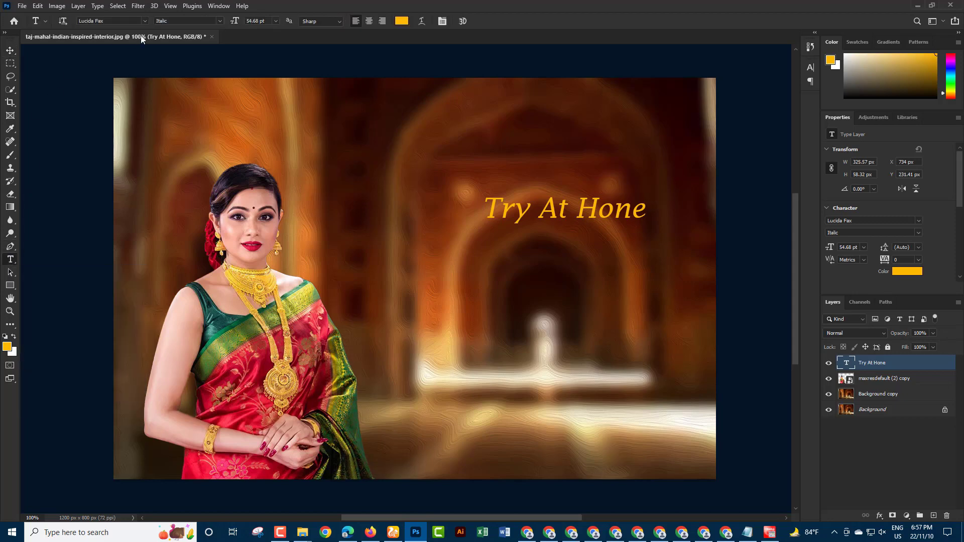
left_click(146, 21)
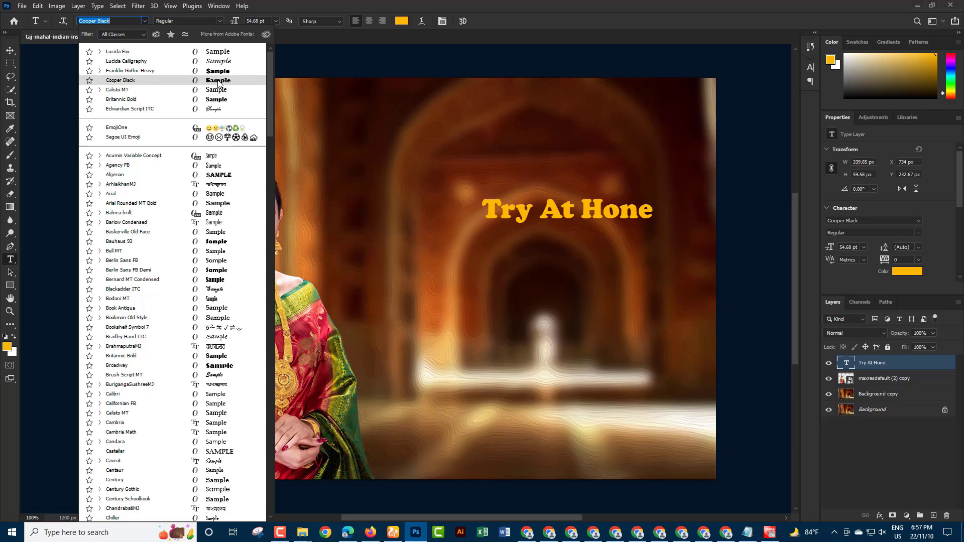
left_click(218, 81)
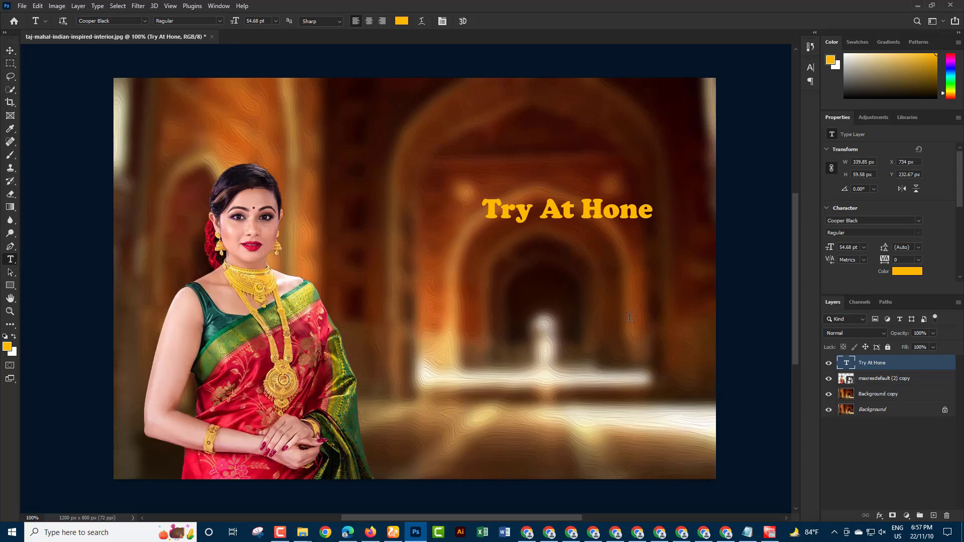
left_click(748, 532)
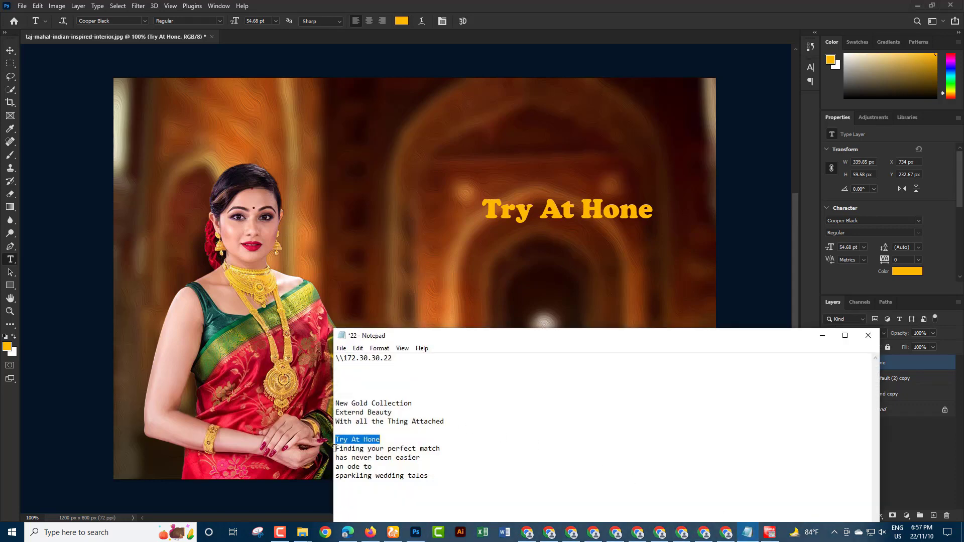
Paste 'Finding your perfect match has never been easier' as a tagline below the headline
left_click_drag(335, 449, 427, 461)
key("ctrl+c")
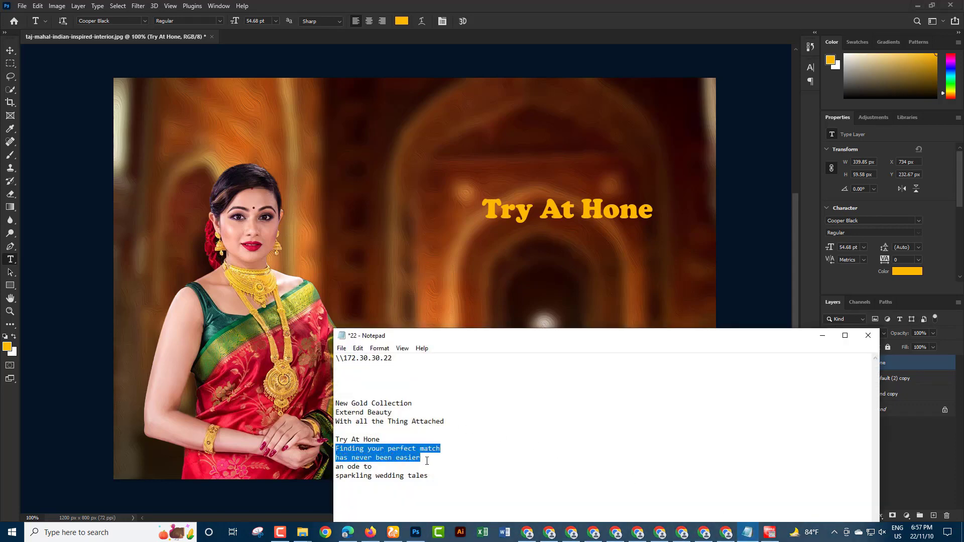
left_click(822, 336)
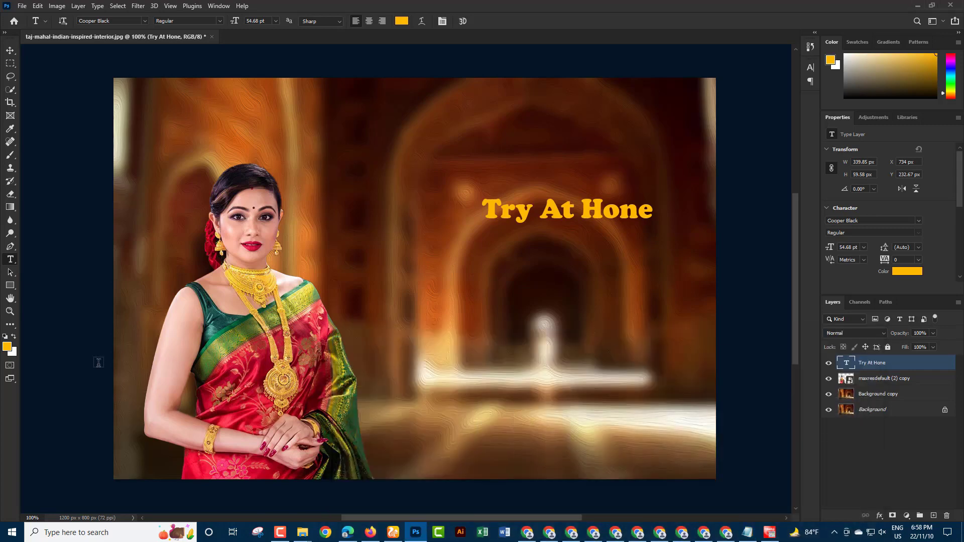
left_click(15, 337)
left_click(500, 240)
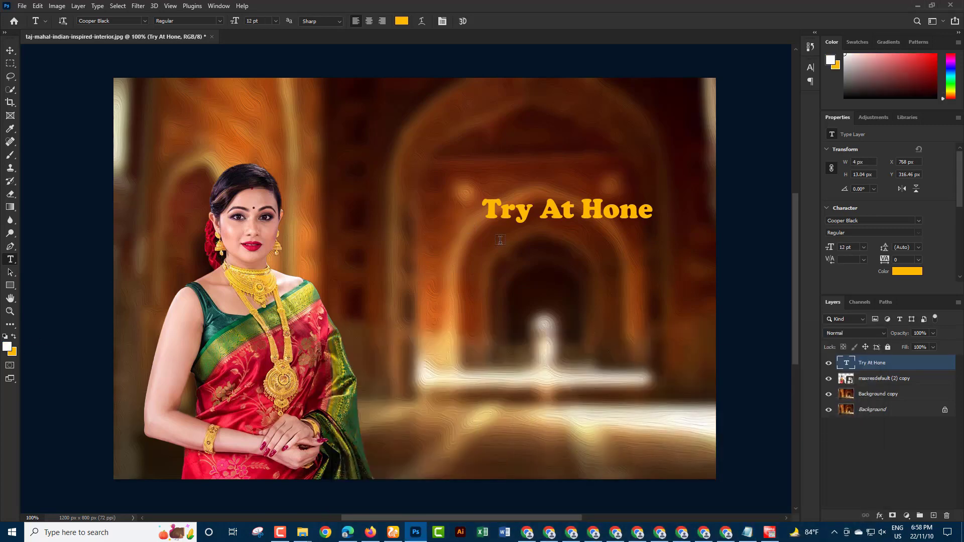
key("ctrl+v")
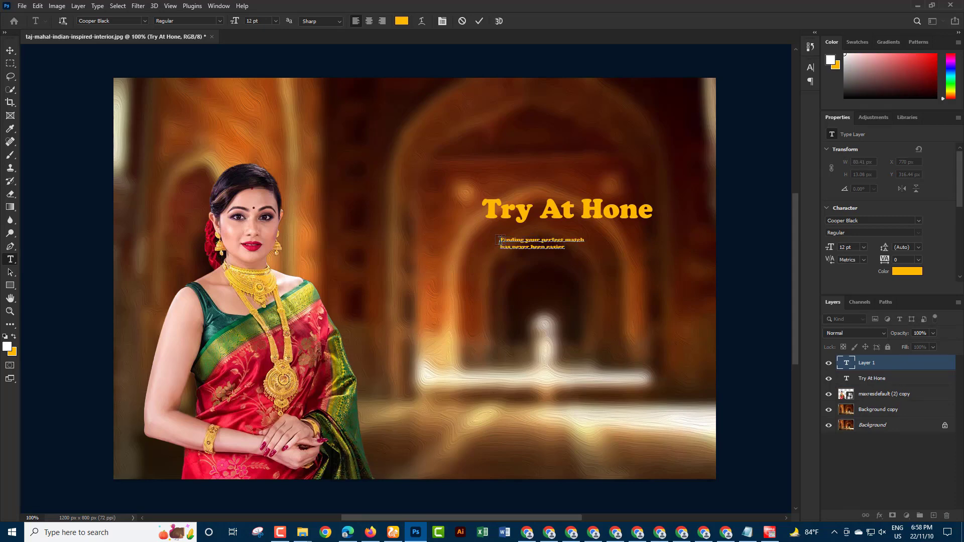
left_click(894, 369)
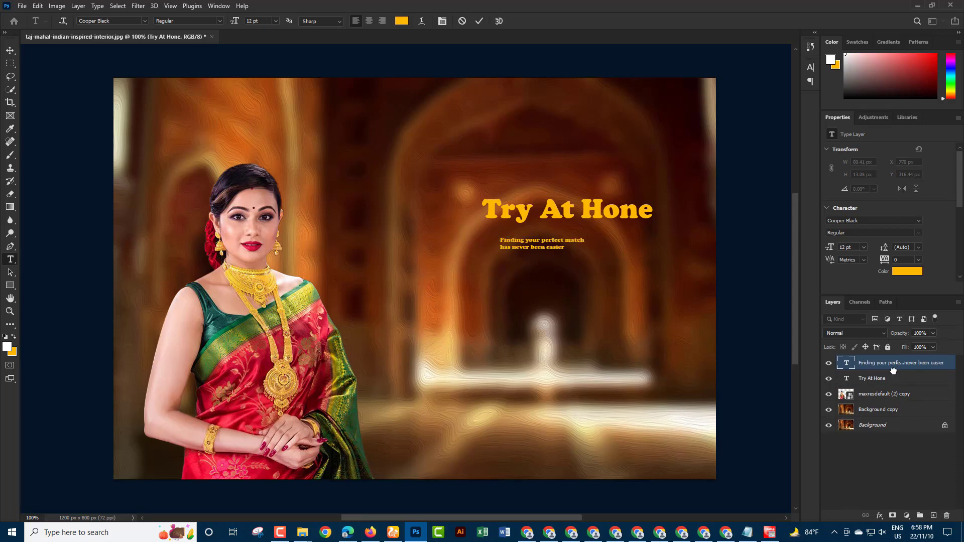
Scale the tagline up to about 169%, then narrow it slightly
left_click(890, 361)
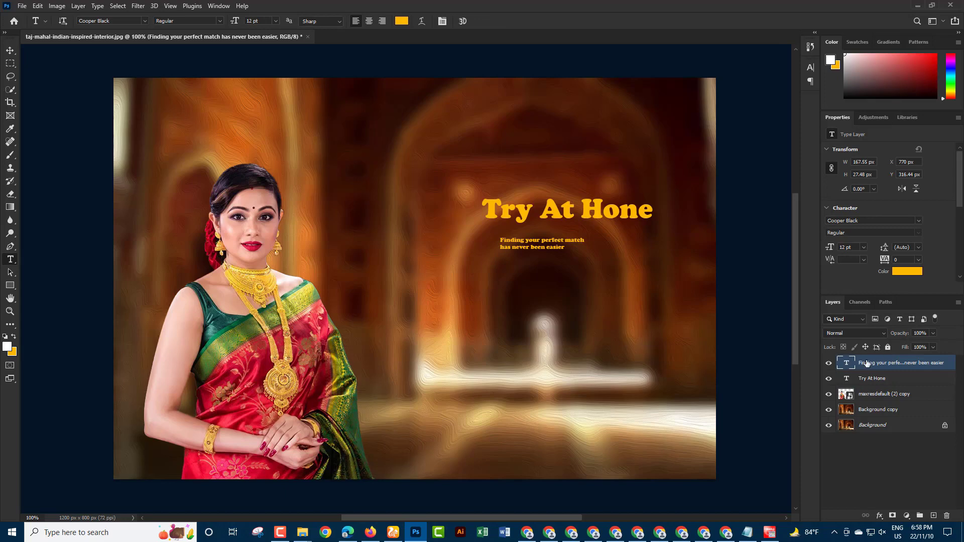
key("ctrl+t")
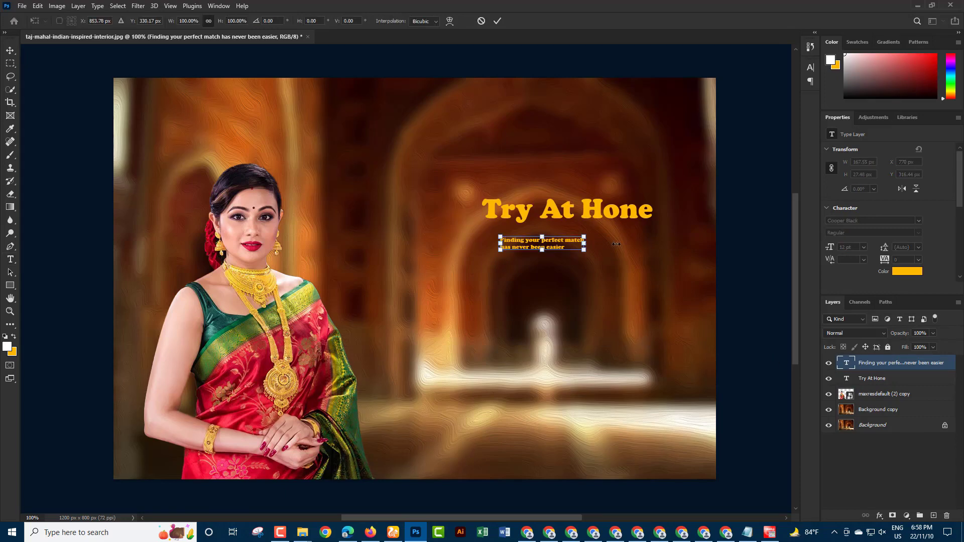
left_click_drag(616, 244, 647, 243)
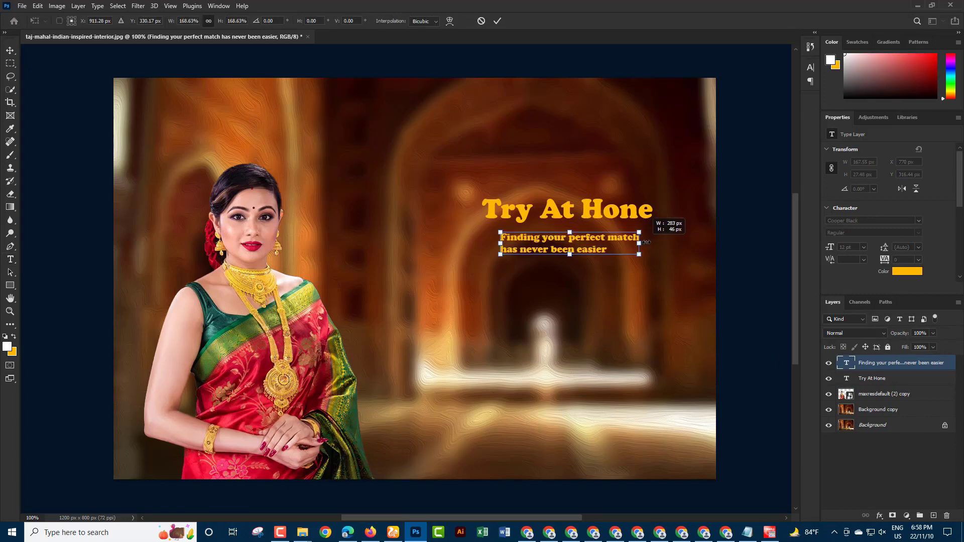
left_click_drag(646, 243, 632, 243)
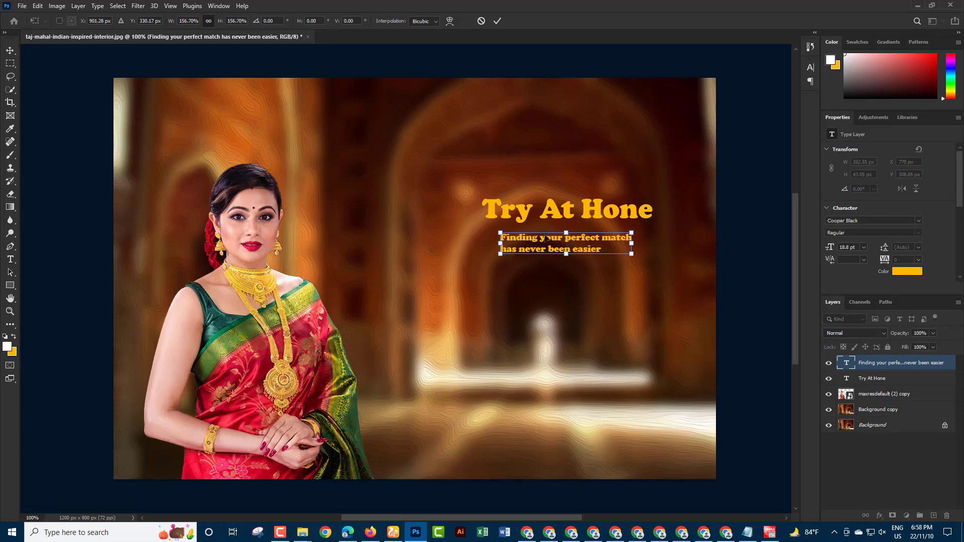
left_click(873, 379)
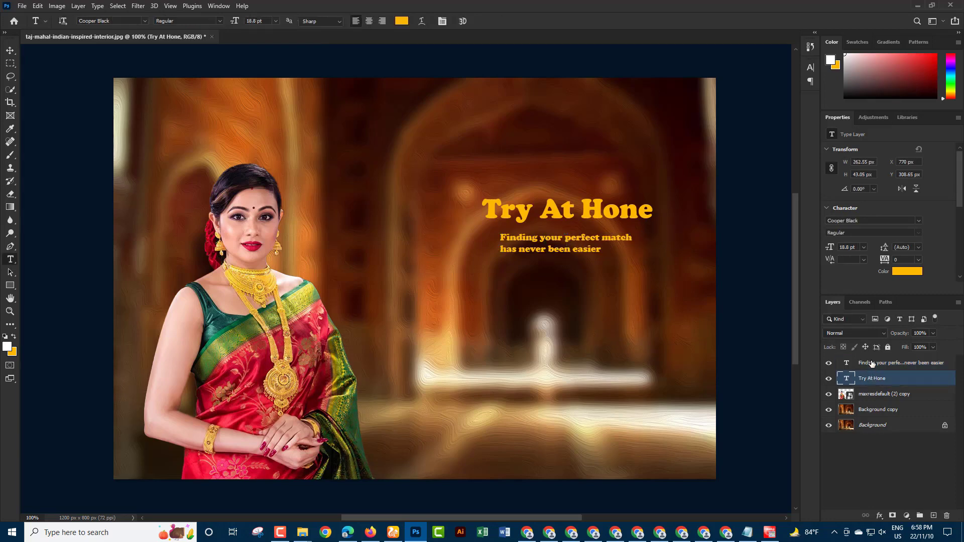
left_click(872, 363)
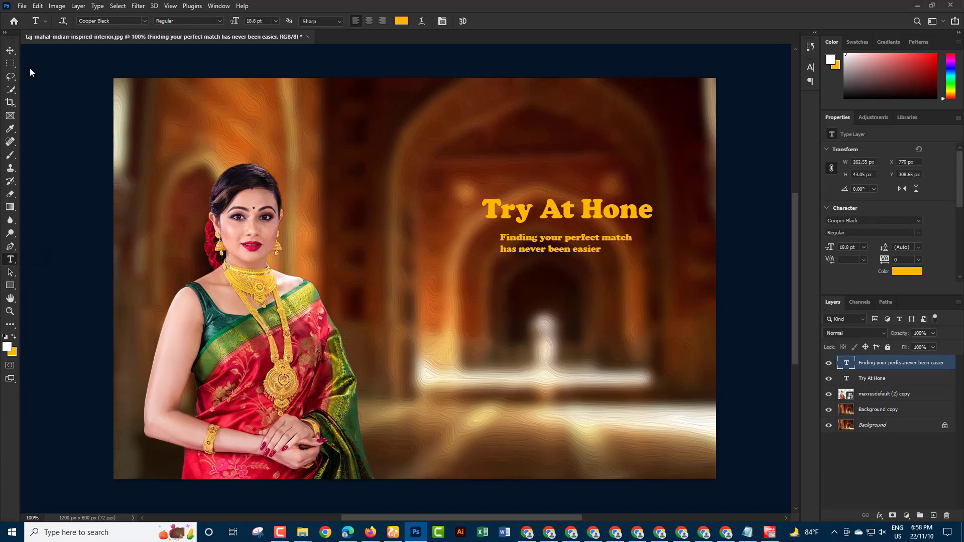
left_click(145, 20)
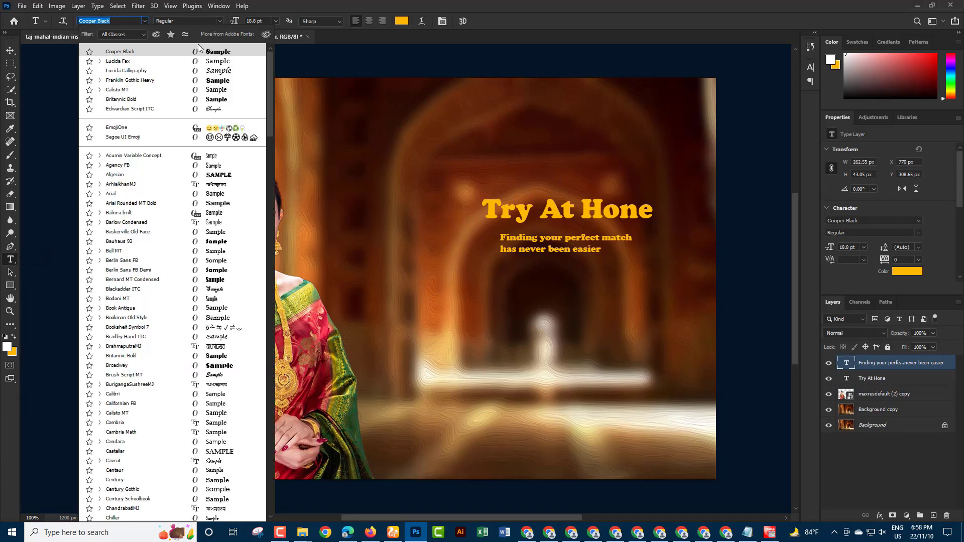
Restyle the subtitle in white Lucida Calligraphy italic
key("Down")
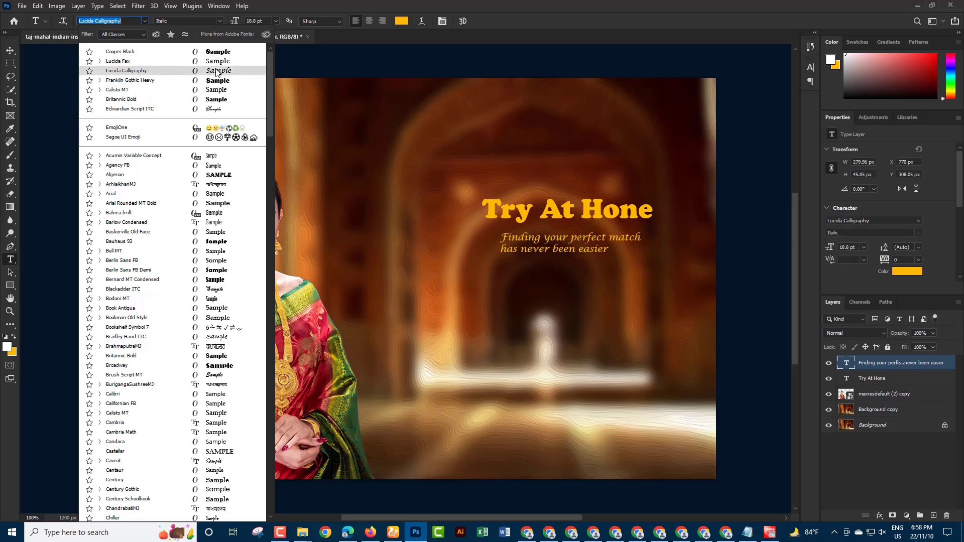
left_click(216, 72)
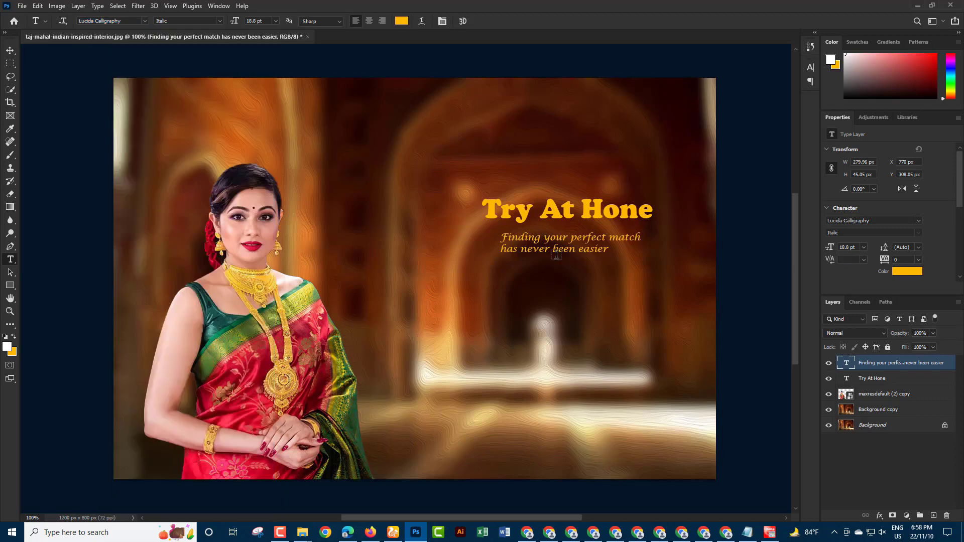
double_click(847, 363)
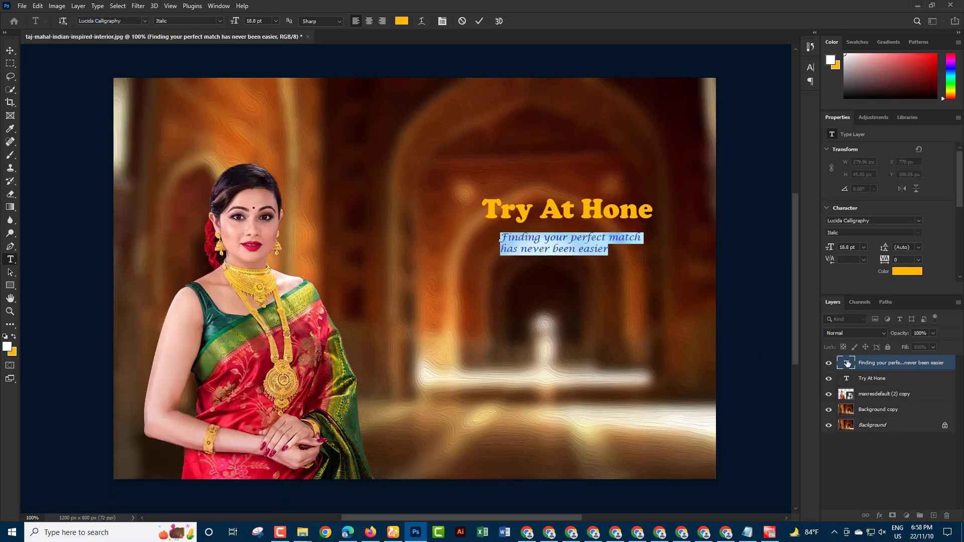
left_click(8, 346)
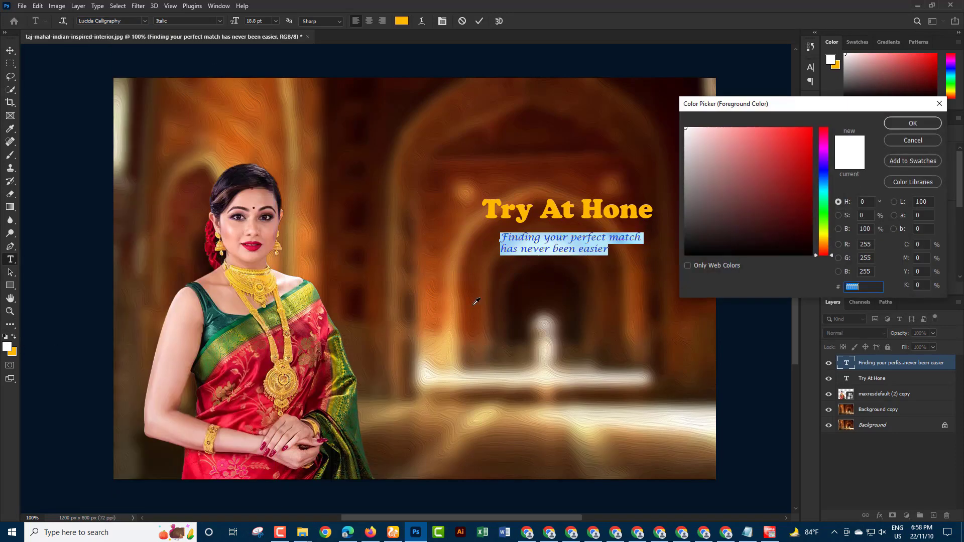
left_click(898, 123)
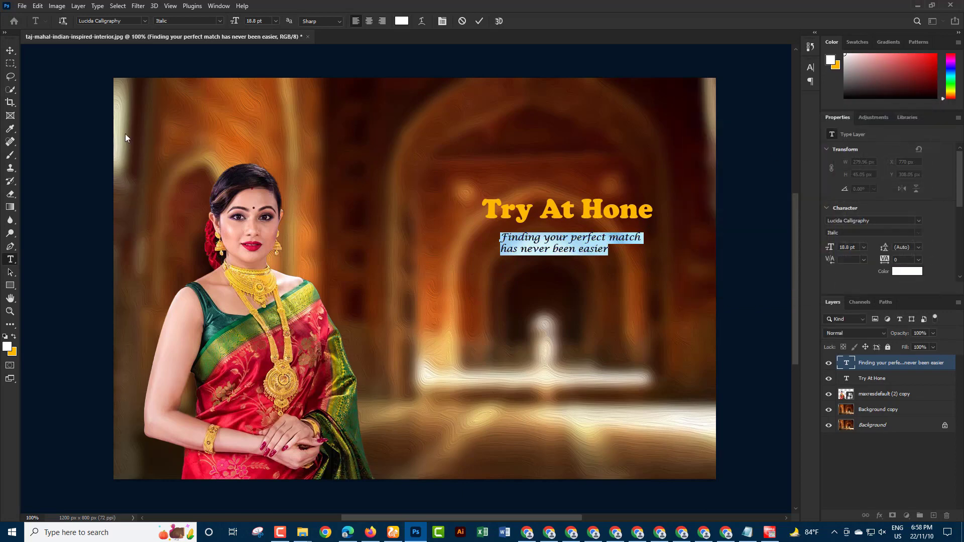
left_click(10, 52)
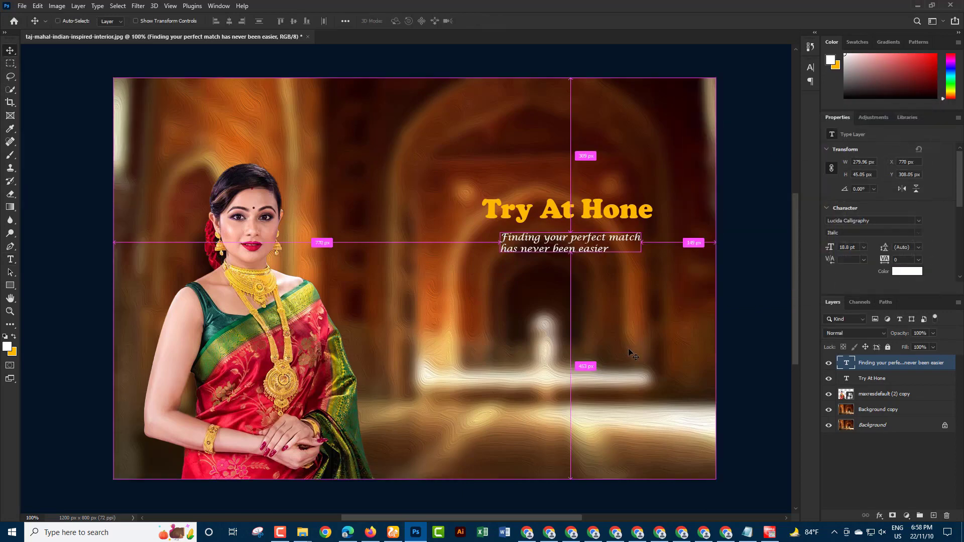
Nudge the subtitle up closer beneath the Try At Hone headline
key("ctrl+t")
left_click_drag(547, 249, 567, 245)
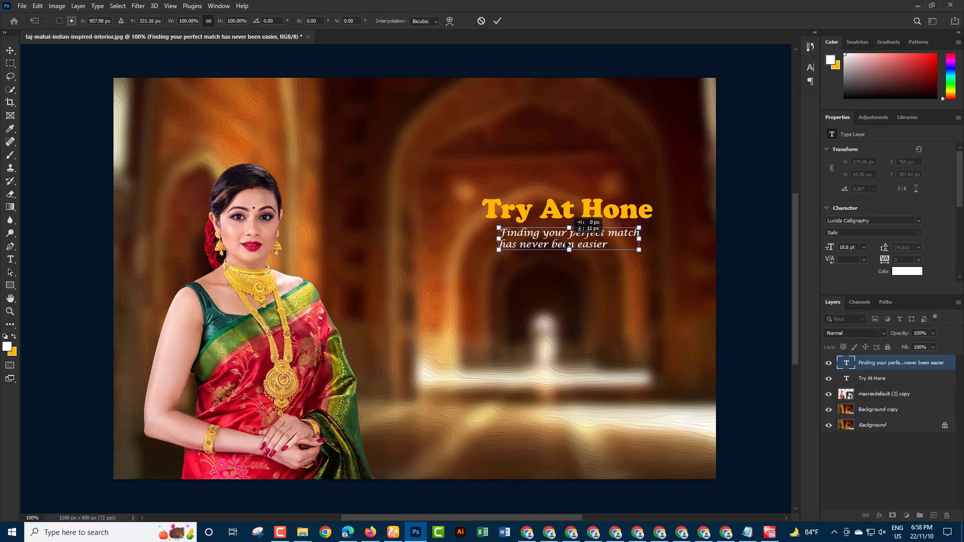
left_click(10, 50)
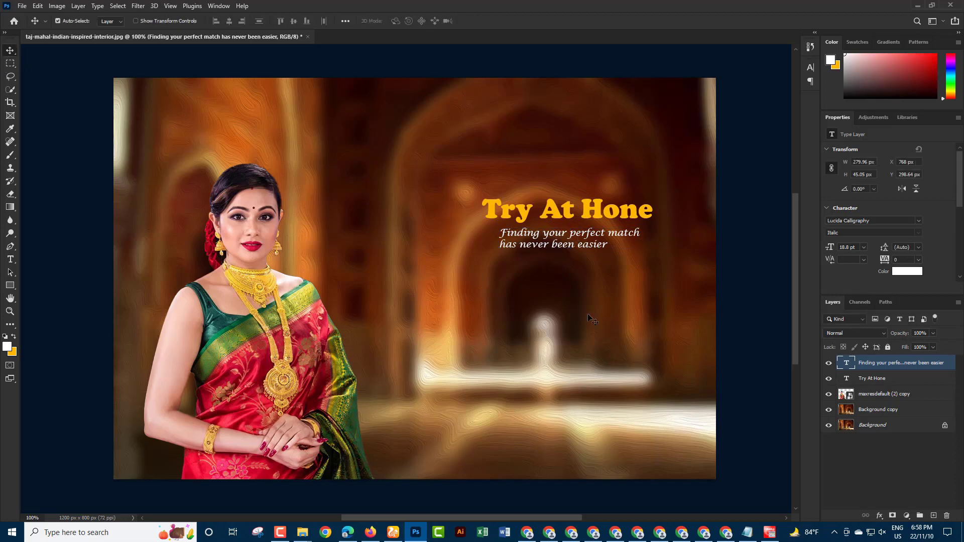
Copy 'sparkling wedding tales' from the notes and paste it as a new text layer below the subtitle
left_click(747, 533)
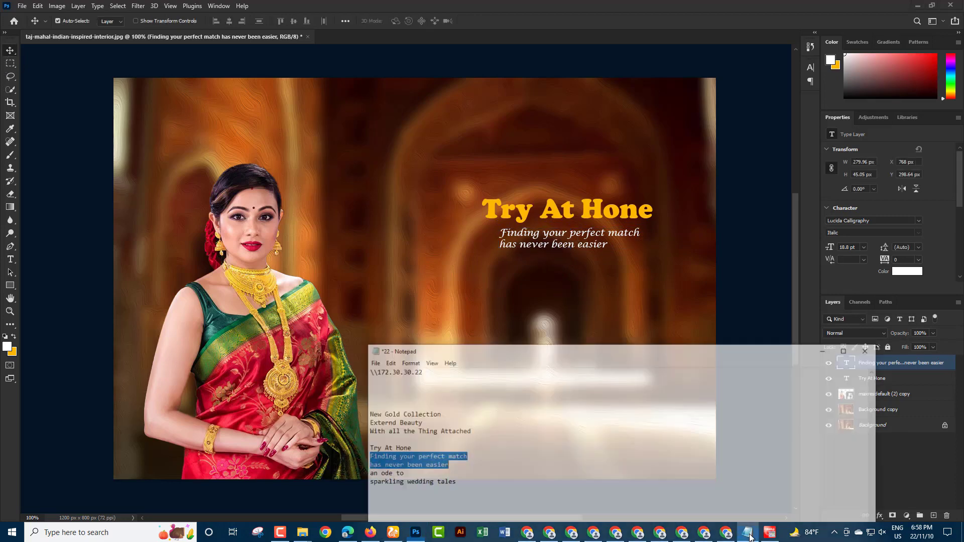
left_click_drag(335, 475, 448, 478)
key("ctrl+c")
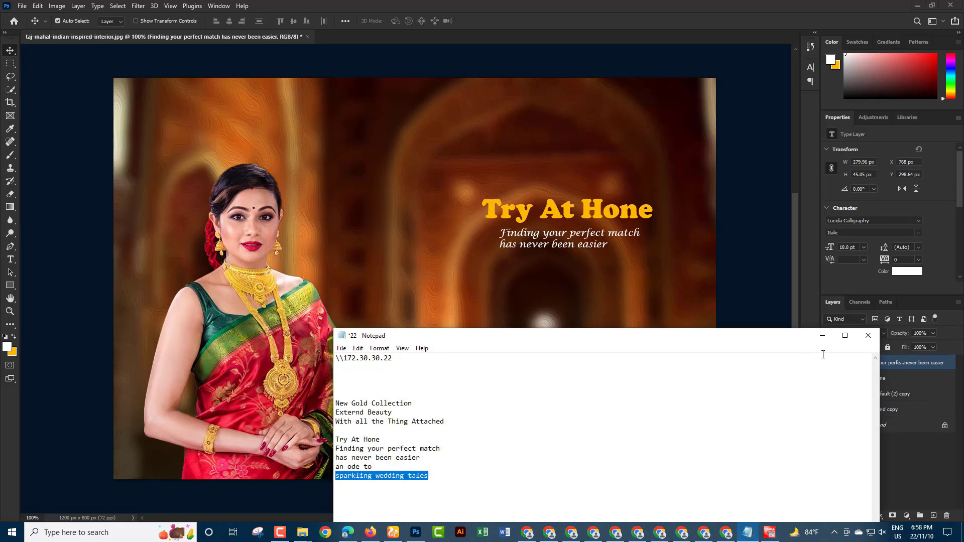
left_click(822, 335)
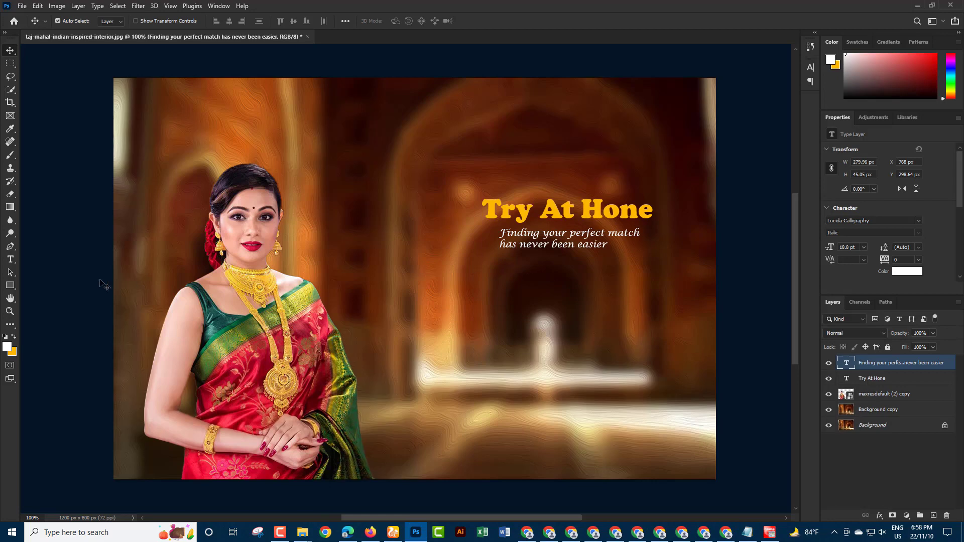
left_click(10, 259)
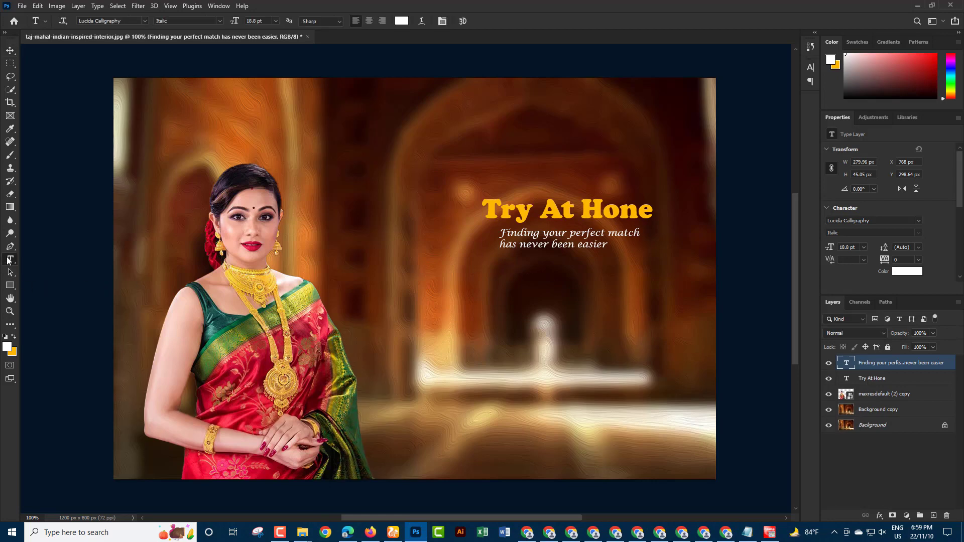
left_click(507, 264)
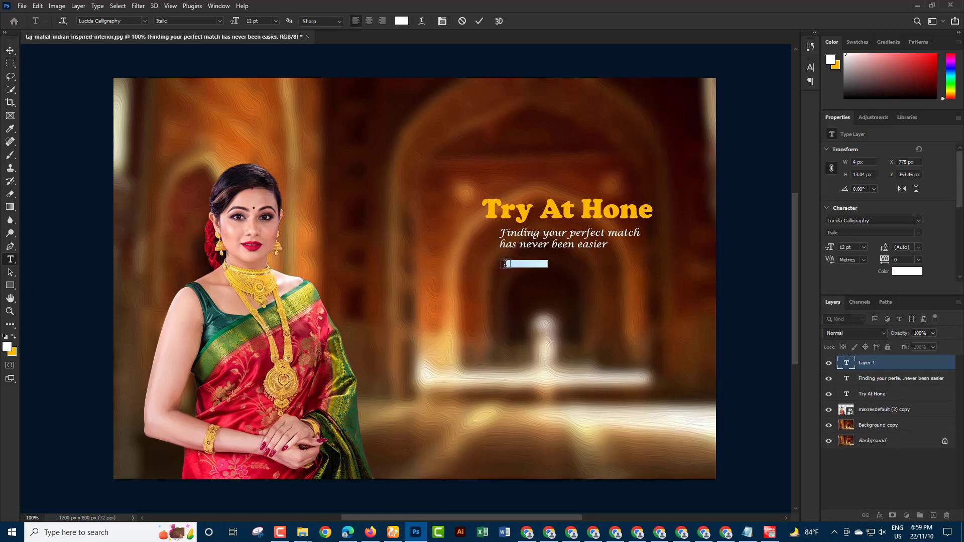
key("ctrl+v")
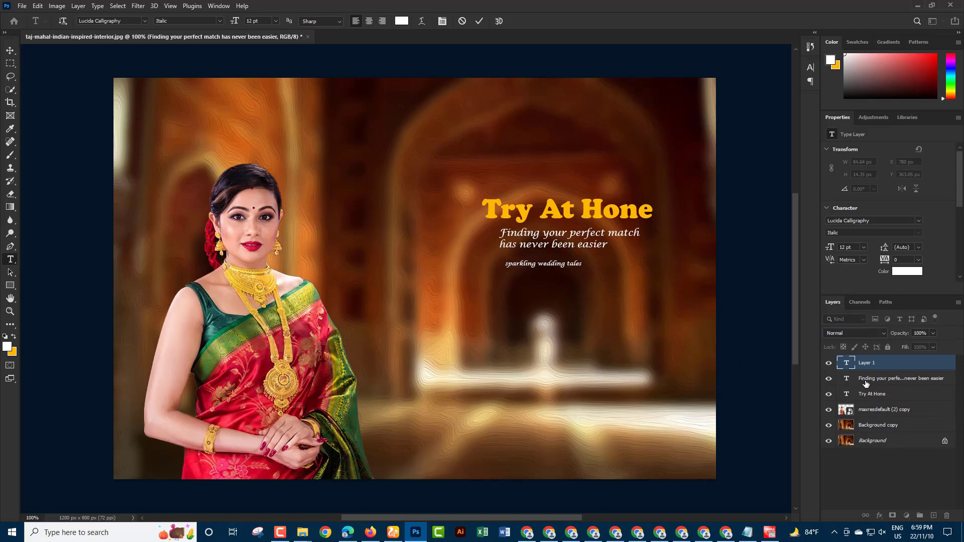
left_click(865, 383)
left_click(875, 365)
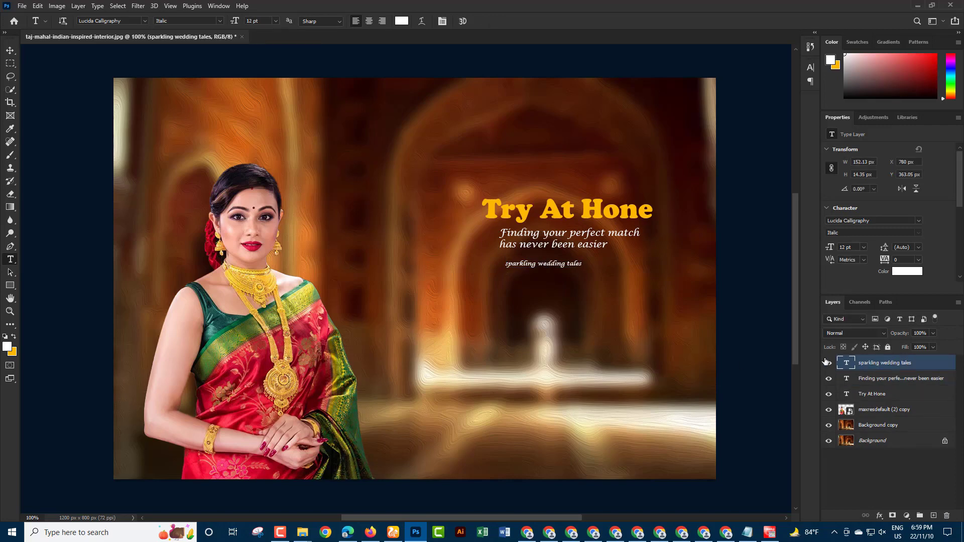
Enlarge the tagline to about 162% and line it up under the subtitle, ready to edit its first letter
key("ctrl+t")
left_click_drag(590, 263, 630, 267)
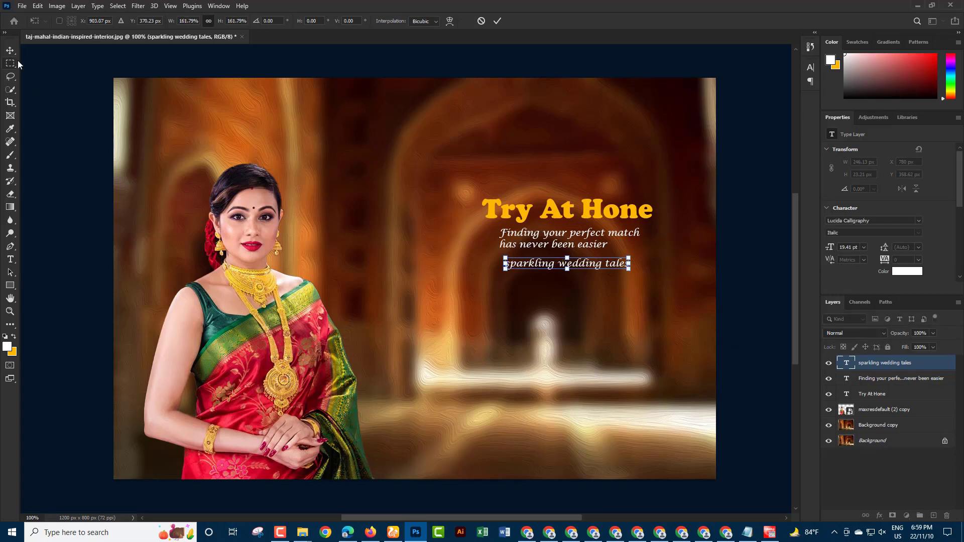
key("Return")
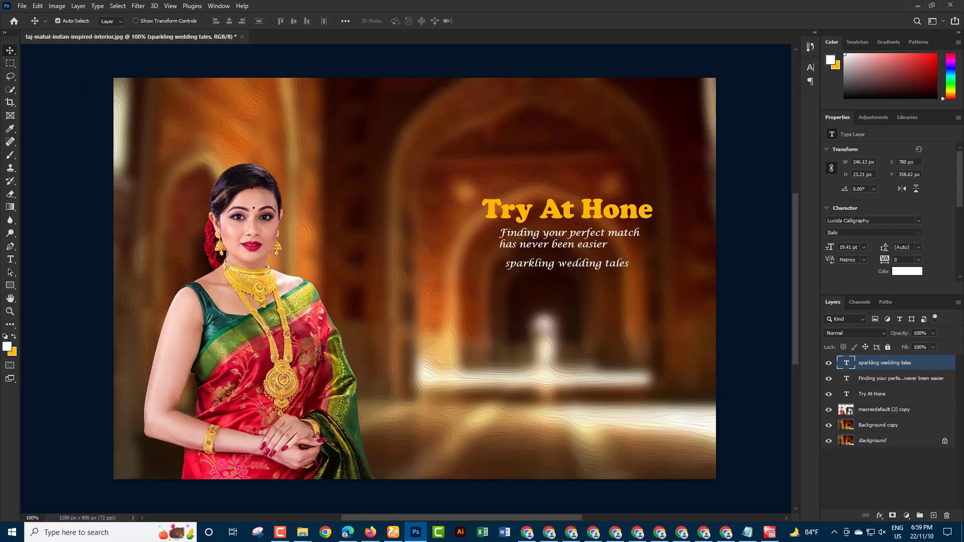
left_click_drag(516, 270, 512, 261)
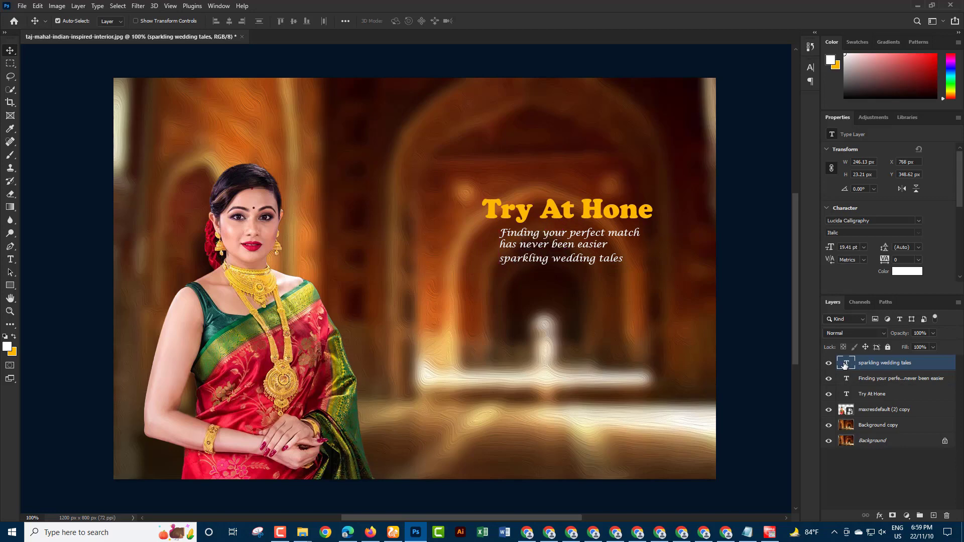
double_click(846, 365)
left_click(504, 260)
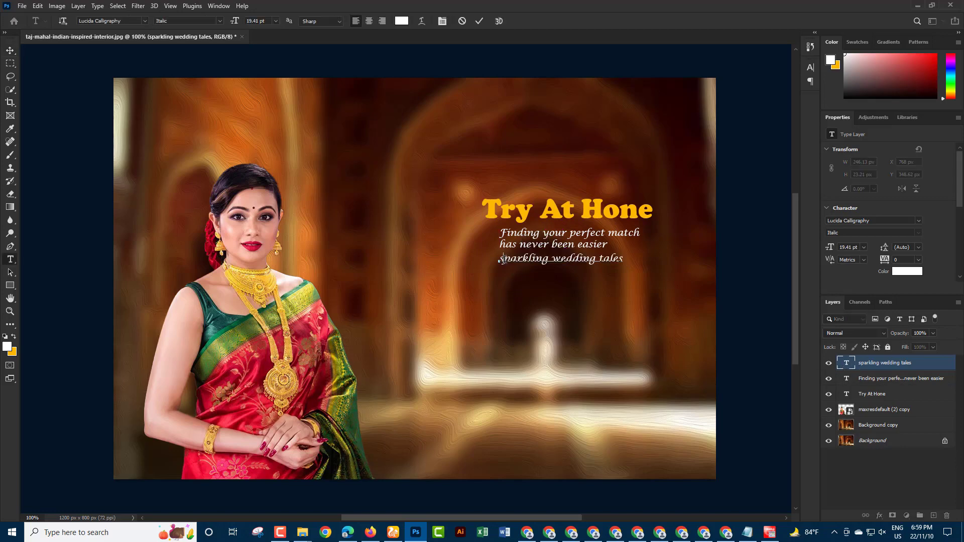
Capitalise the tagline to 'Sparkling wedding tales'
type("S")
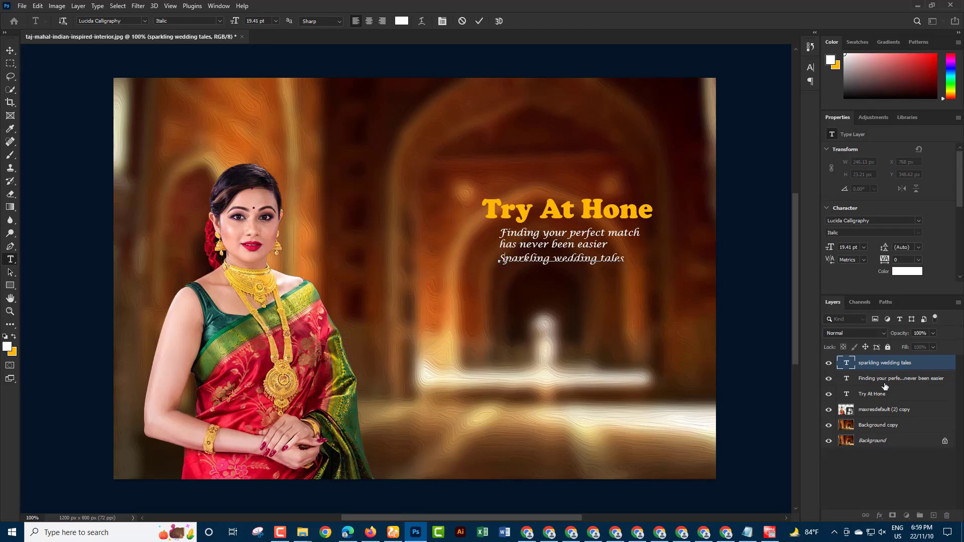
left_click(884, 382)
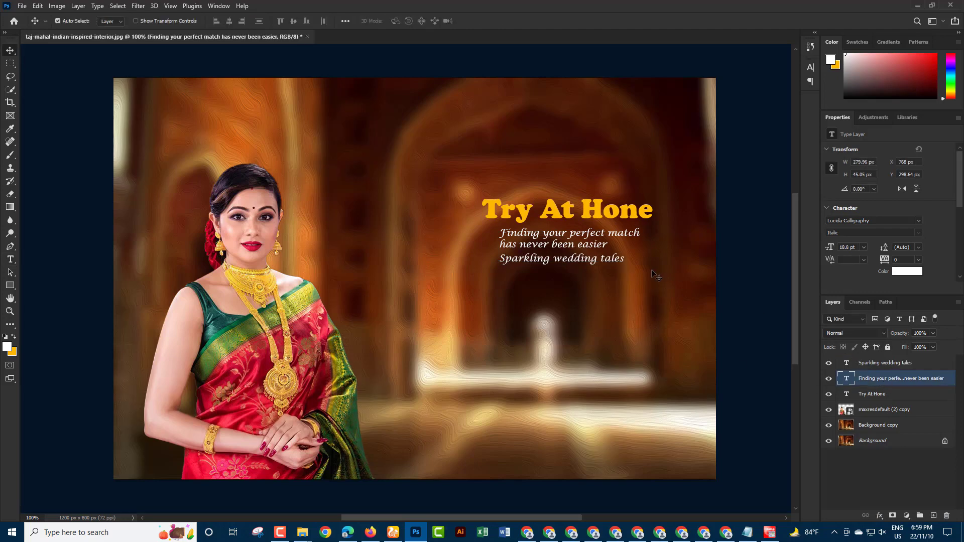
scroll(675, 334, "up", 1)
scroll(675, 334, "down", 1)
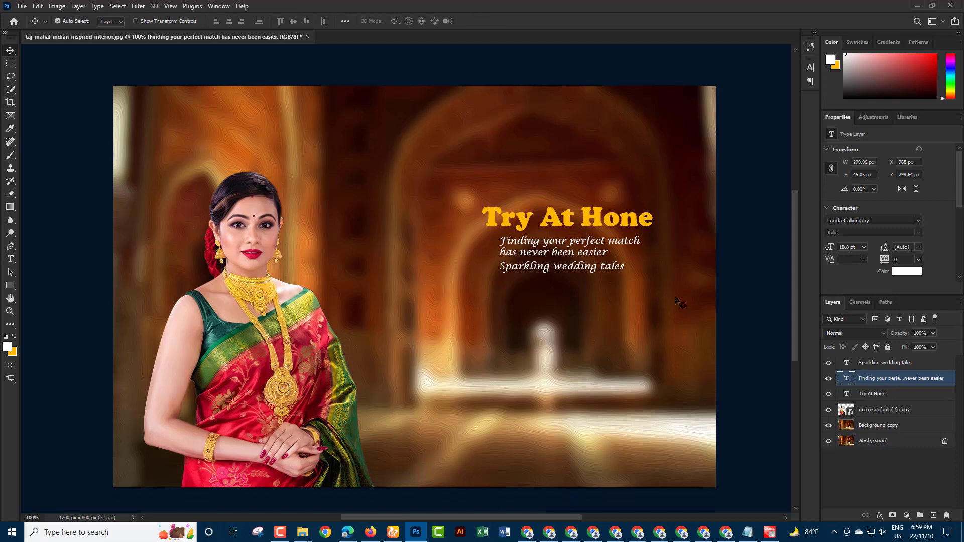
Select the headline, subtitle and tagline layers together and apply a Free Transform
left_click(874, 393)
left_click(878, 364, "ctrl")
left_click(878, 381, "ctrl")
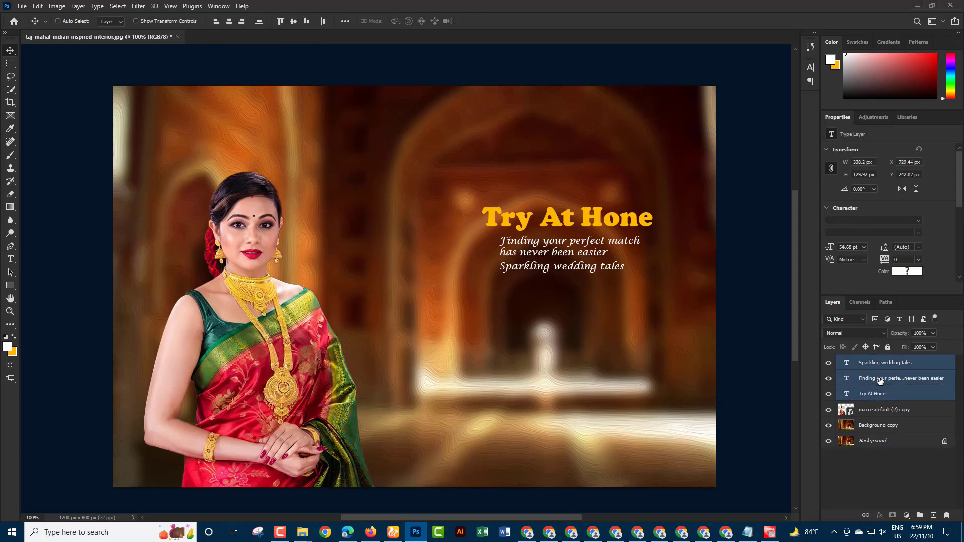
left_click(57, 21)
left_click(38, 6)
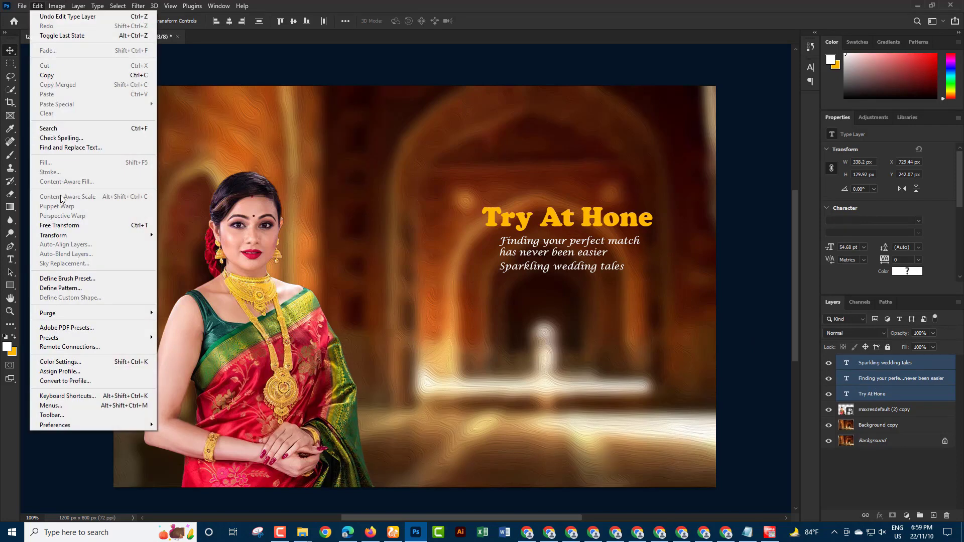
left_click(72, 225)
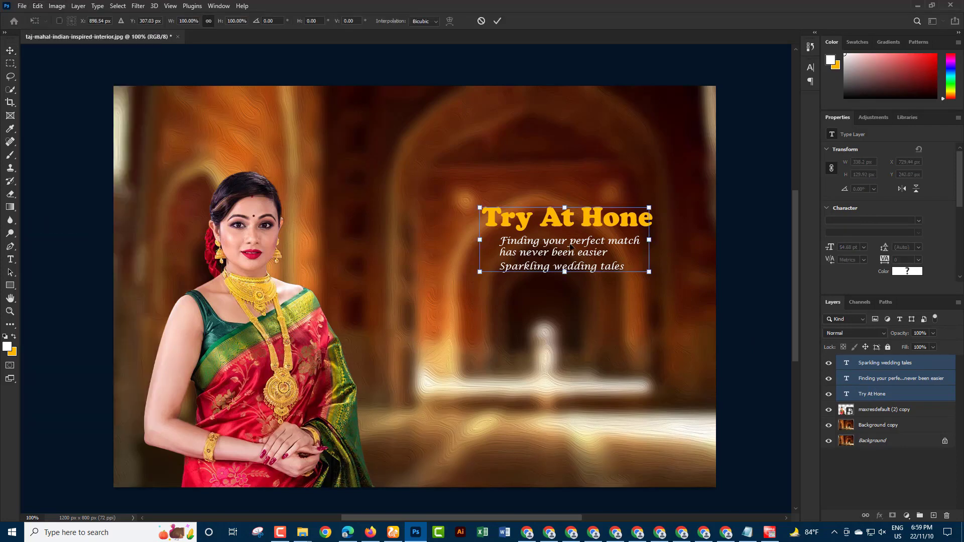
key("Return")
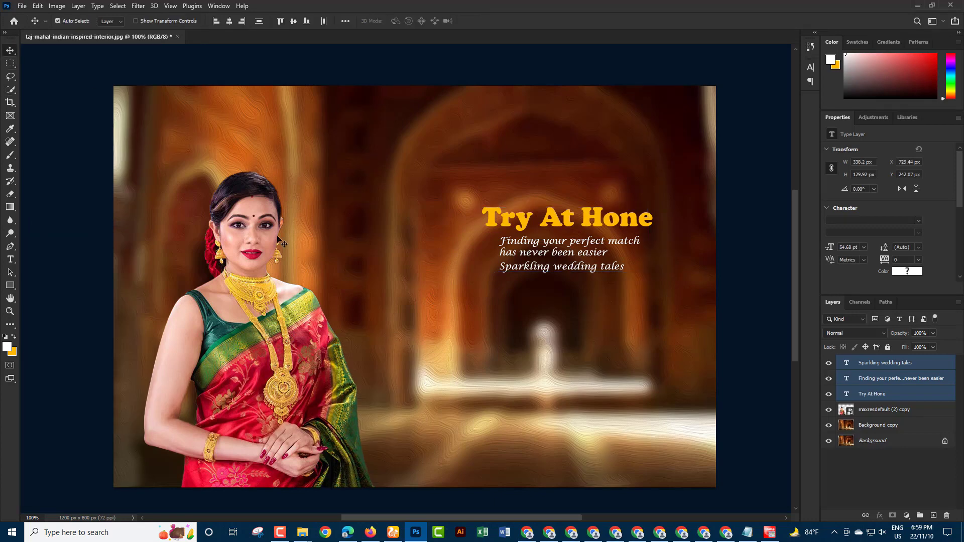
Shift the three-line text block lower and enlarge it by about a third
left_click(56, 6)
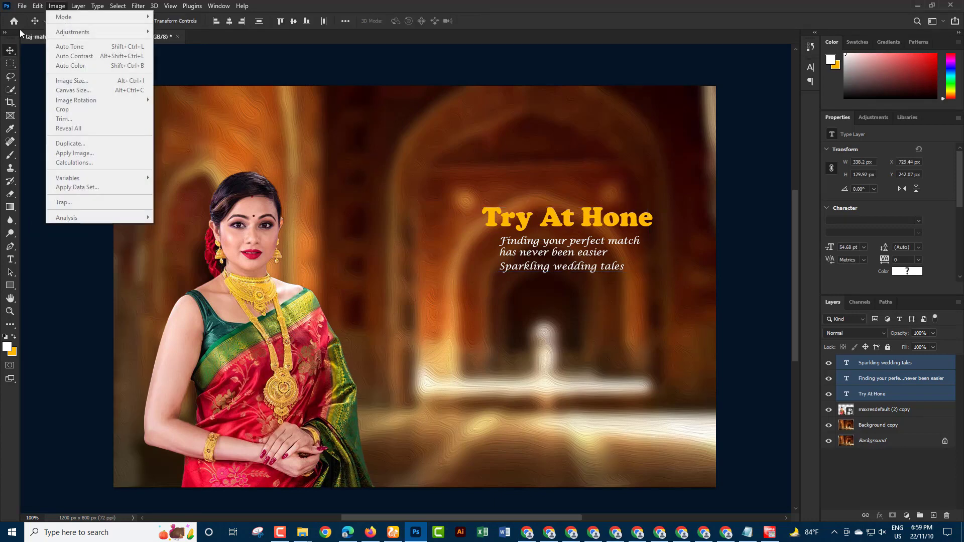
mouse_move(37, 6)
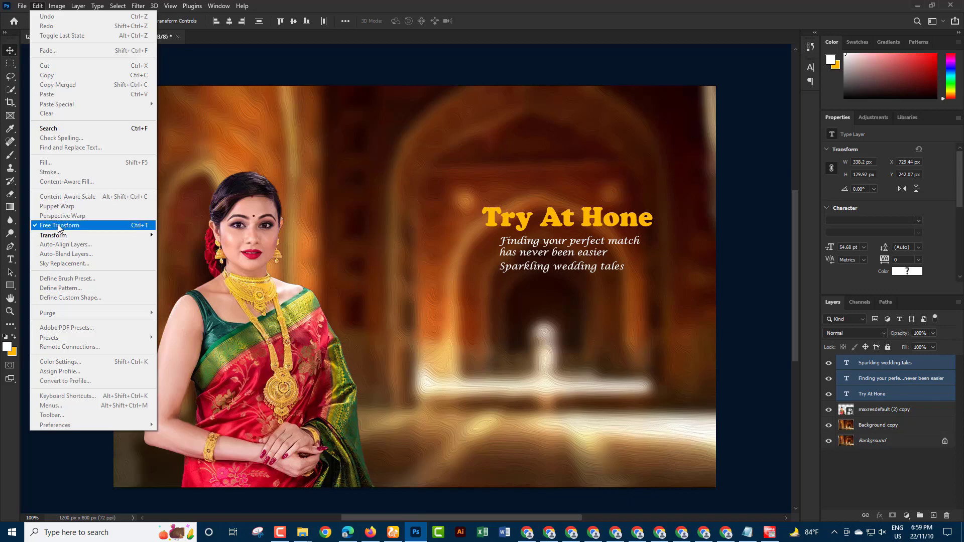
left_click(59, 225)
key("Down")
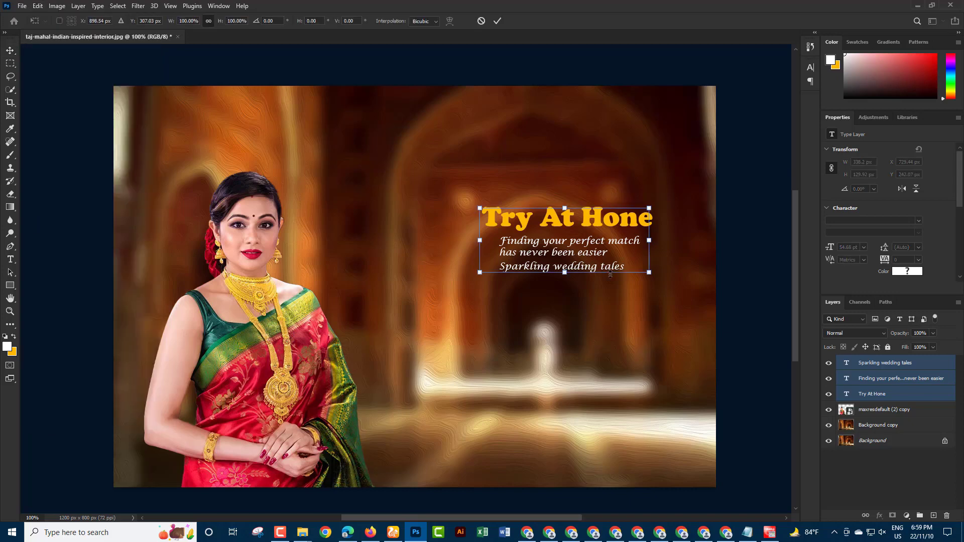
key("Down")
key("Down")
key("Down")
key("Down")
key("Down")
key("Down")
key("Down")
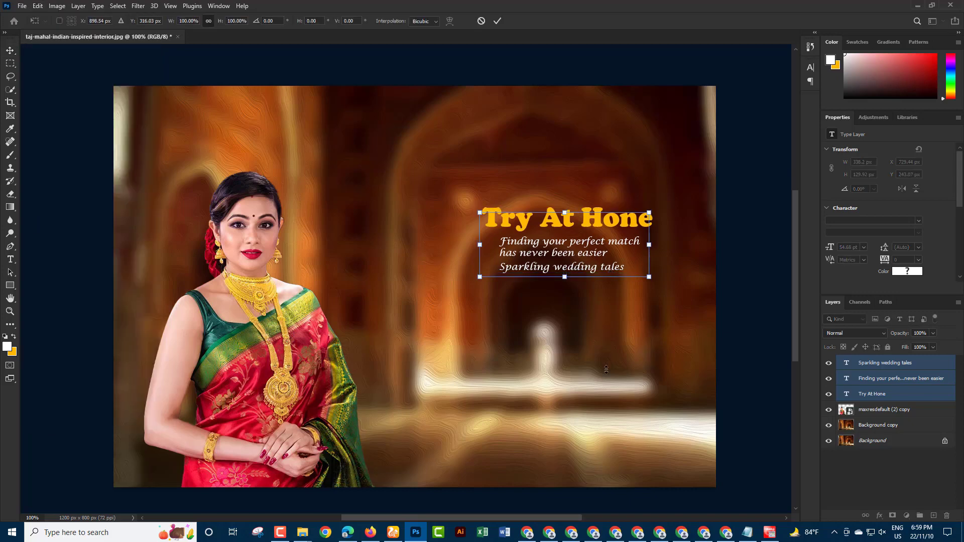
key("Down")
key("Down")
key("Down")
key("Down")
key("Down")
key("Down")
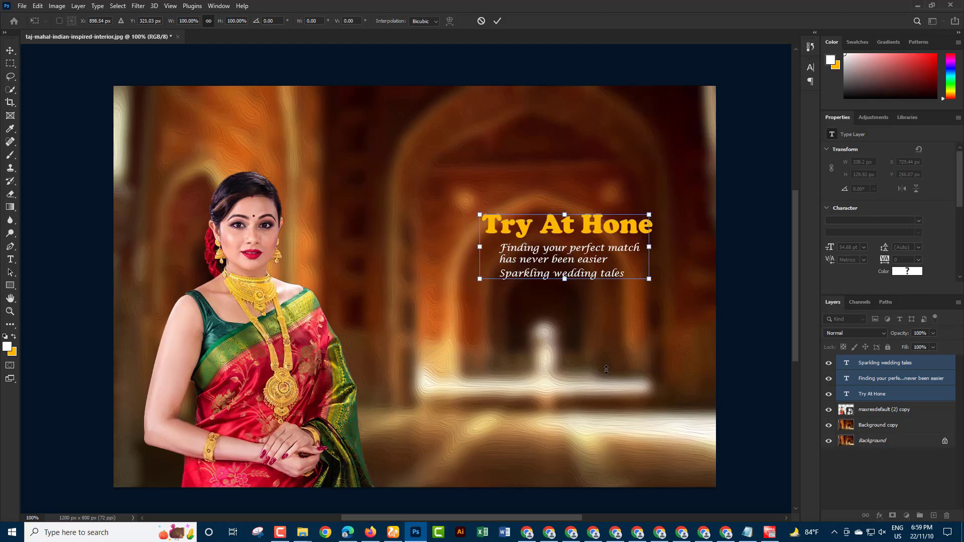
key("Down")
key("Down")
key("Down")
key("Down")
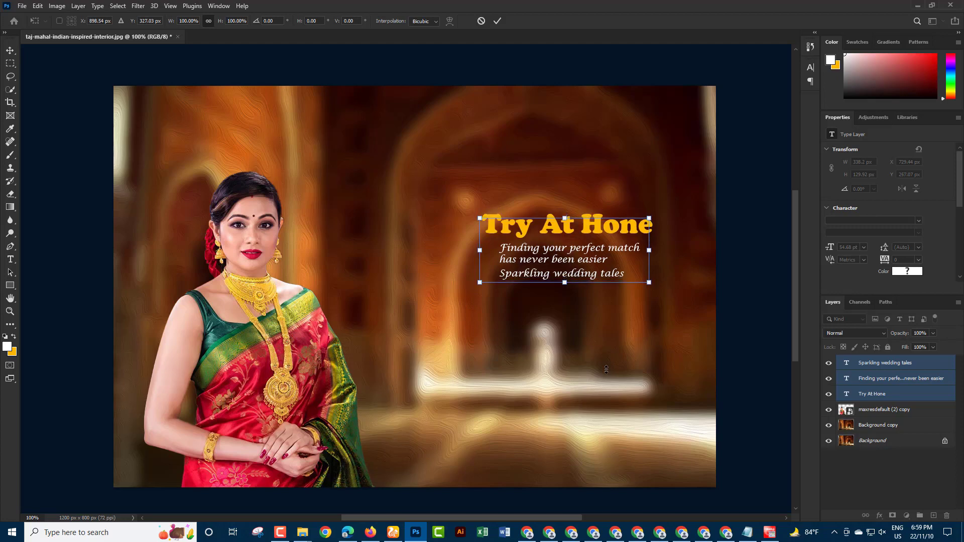
key("Down")
key("Down")
key("Down")
key("Down")
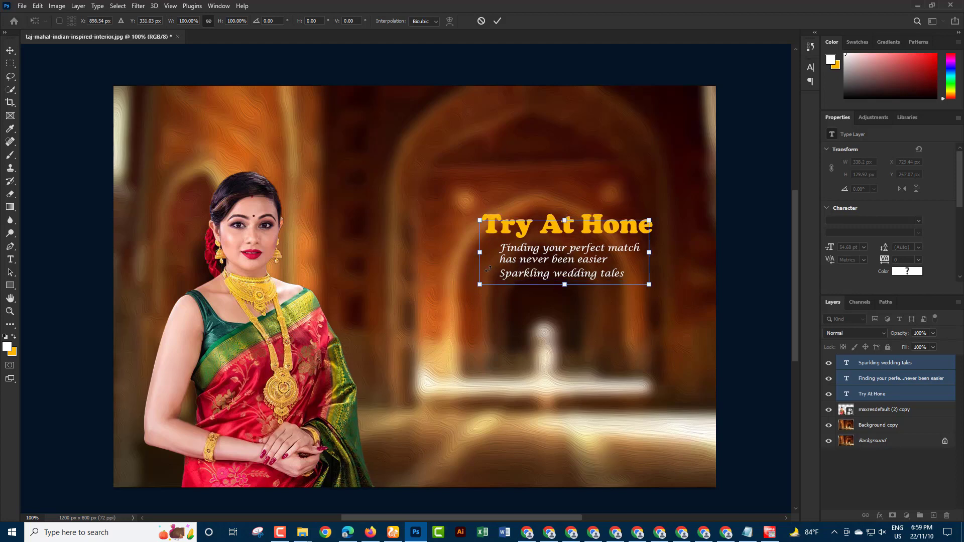
key("shift+Down")
left_click_drag(426, 257, 436, 256)
key("Return")
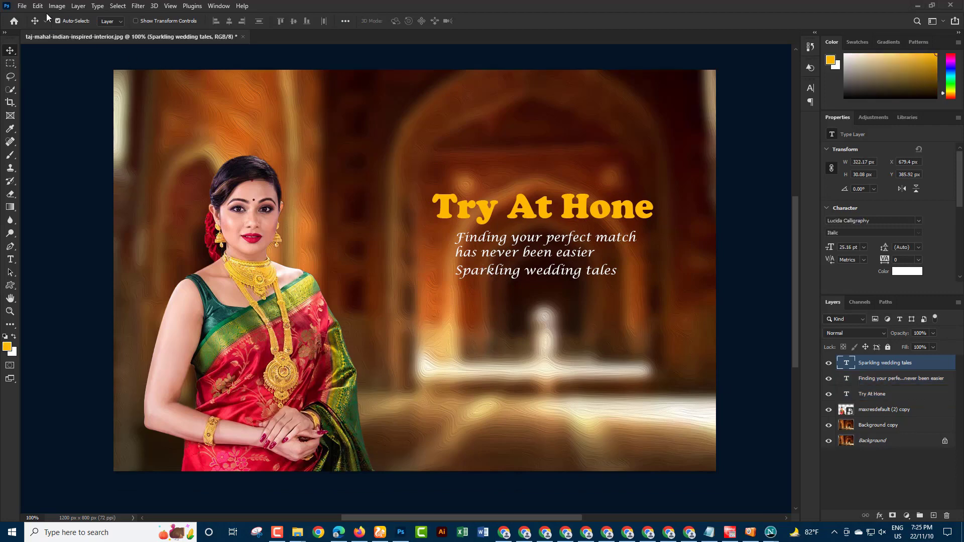
Open the email, phone-call and world-wide-web icon images from the Train folder
left_click(22, 6)
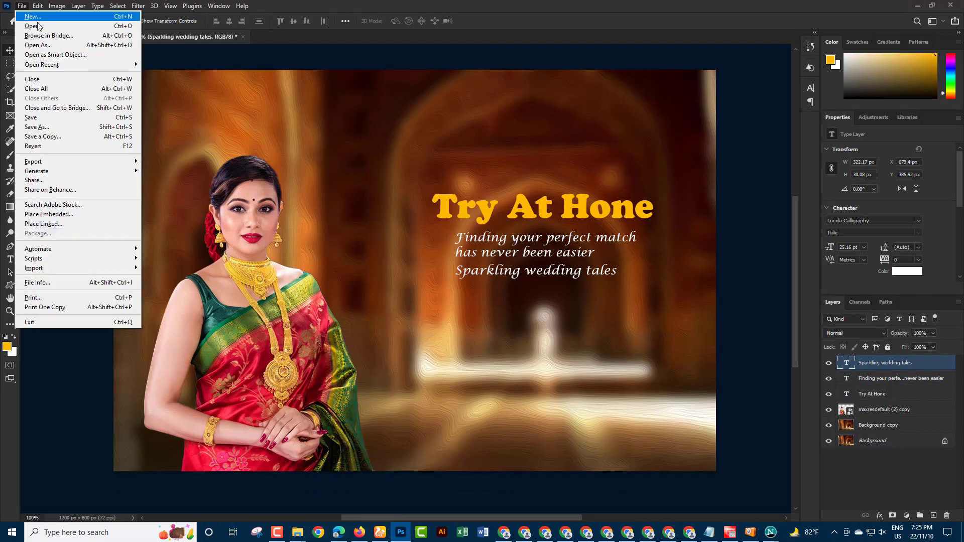
left_click(30, 32)
scroll(875, 160, "down", 5)
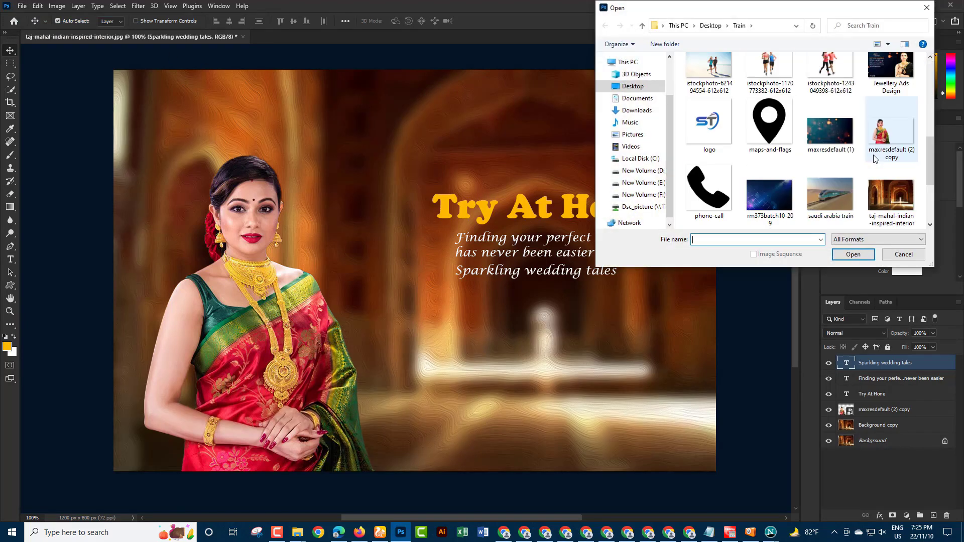
left_click(708, 133)
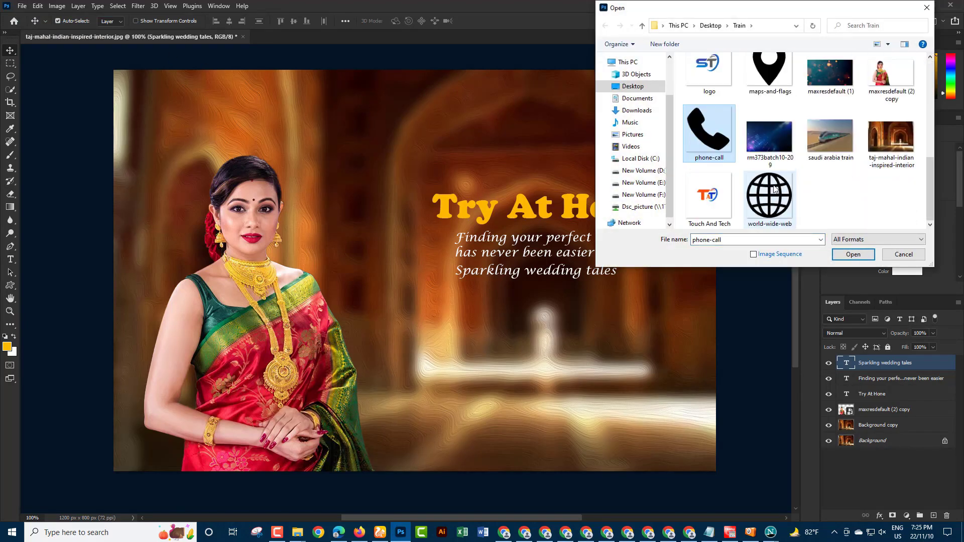
left_click(775, 181, "ctrl")
scroll(776, 165, "up", 1)
scroll(776, 164, "up", 1)
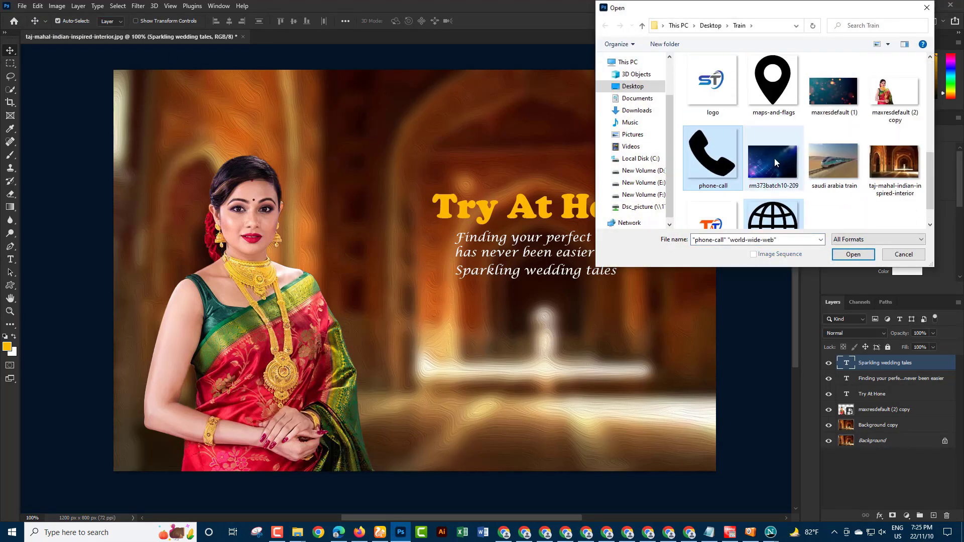
scroll(776, 163, "up", 2)
left_click(834, 173, "ctrl")
left_click(855, 254)
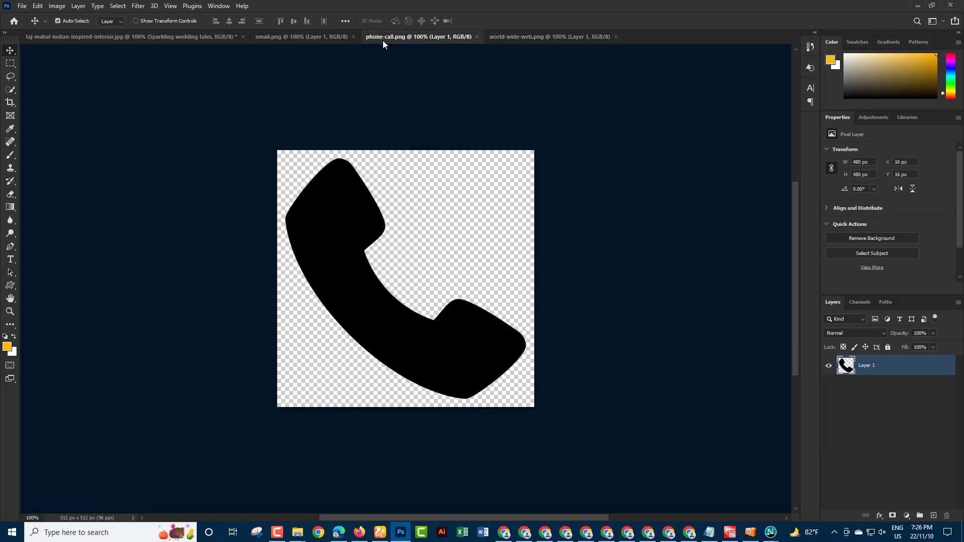
Drag the phone-call icon into the ad below the tagline and close its document
left_click_drag(378, 35, 399, 62)
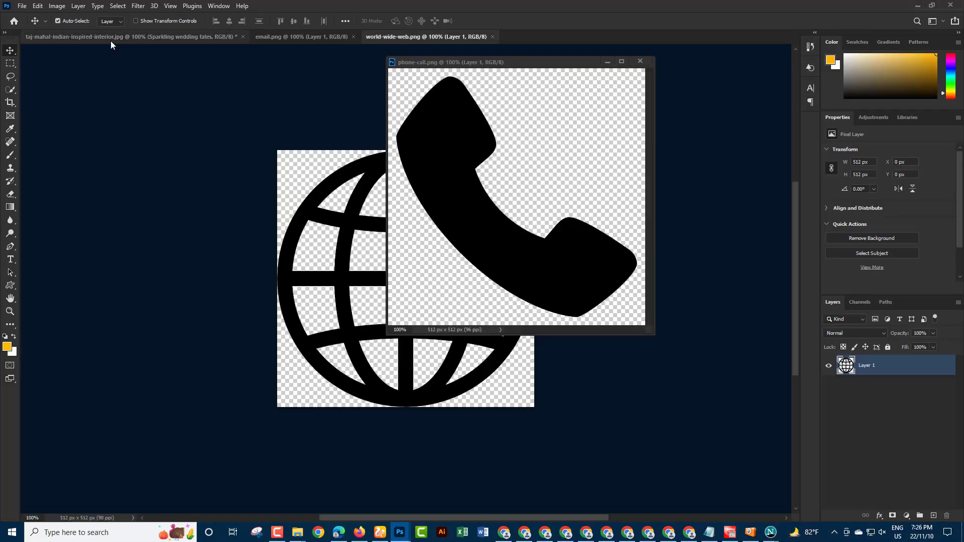
left_click(111, 36)
left_click_drag(456, 182, 480, 416)
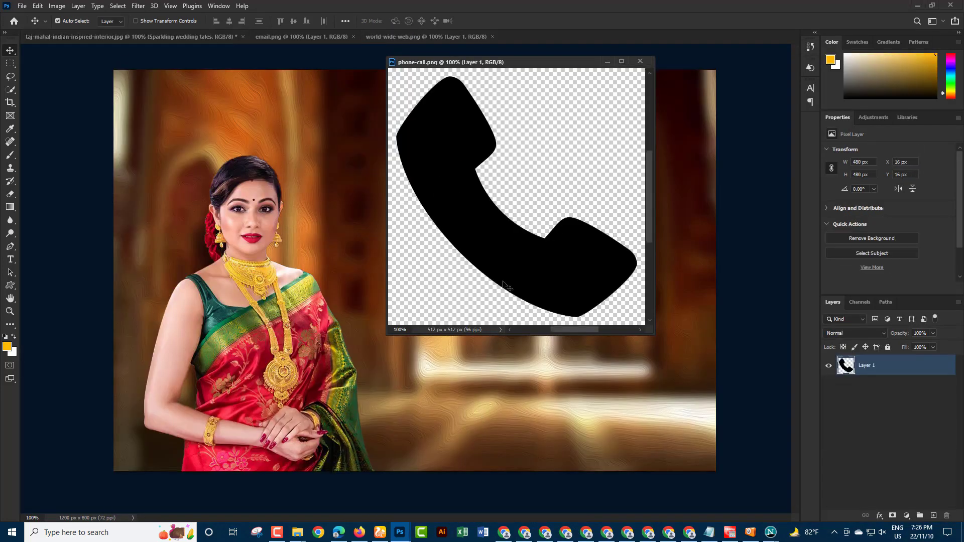
left_click_drag(518, 307, 478, 385)
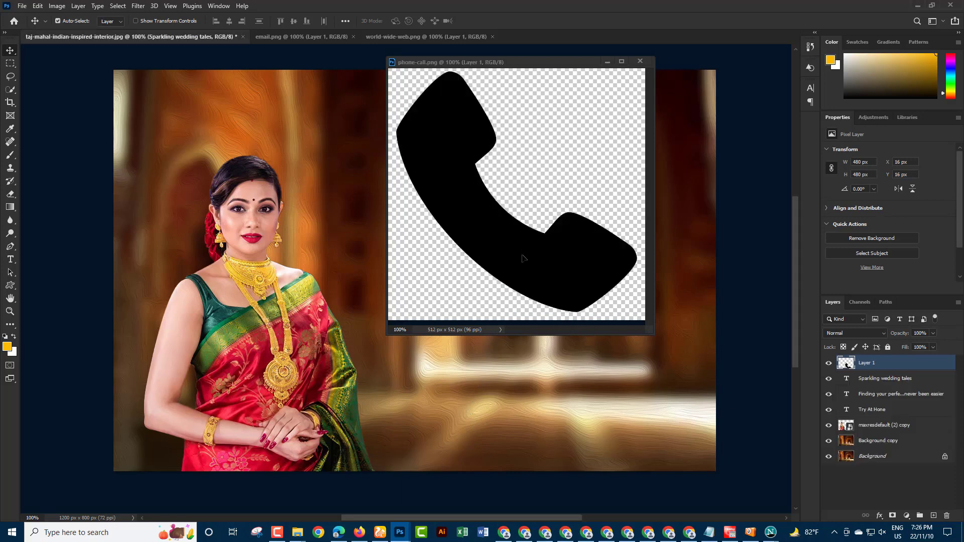
left_click_drag(450, 142, 472, 424)
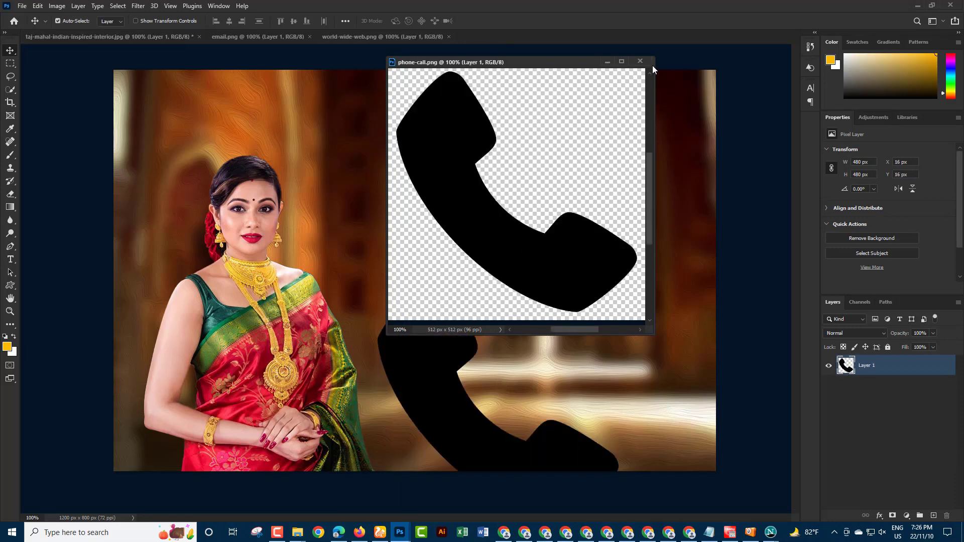
left_click(641, 62)
left_click_drag(479, 337, 458, 346)
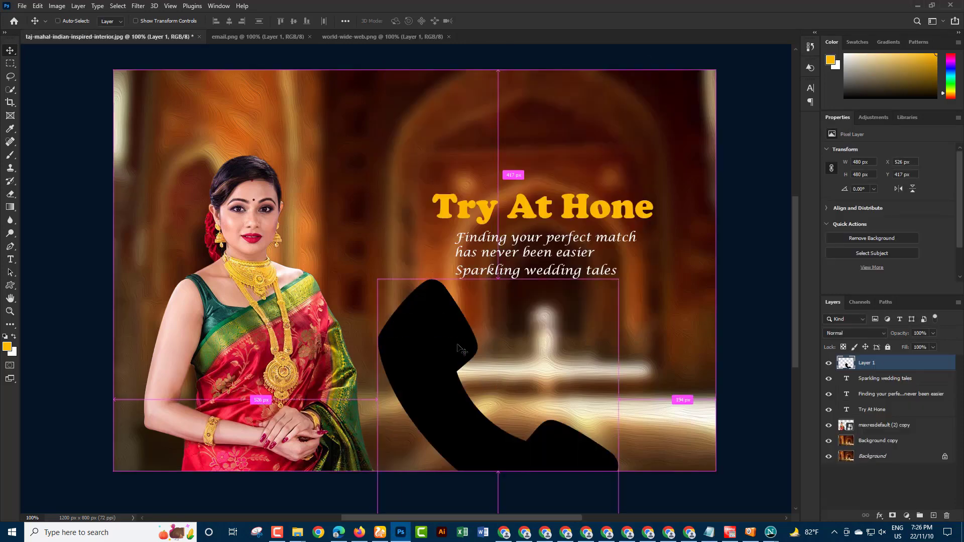
Shrink the phone icon to about 50 px and place it near the bottom
key("ctrl+t")
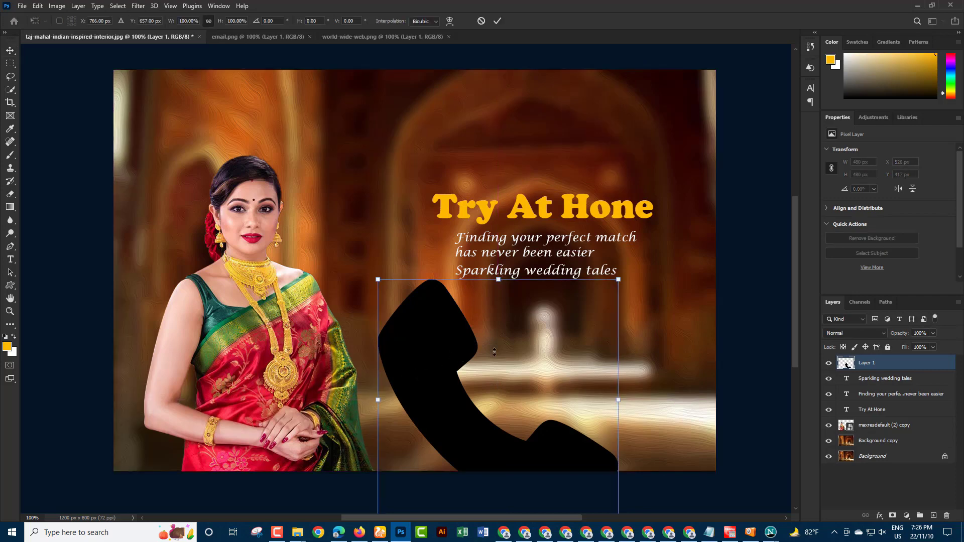
mouse_move(492, 376)
left_mouse_down()
mouse_move(468, 408)
mouse_move(519, 281)
left_mouse_up()
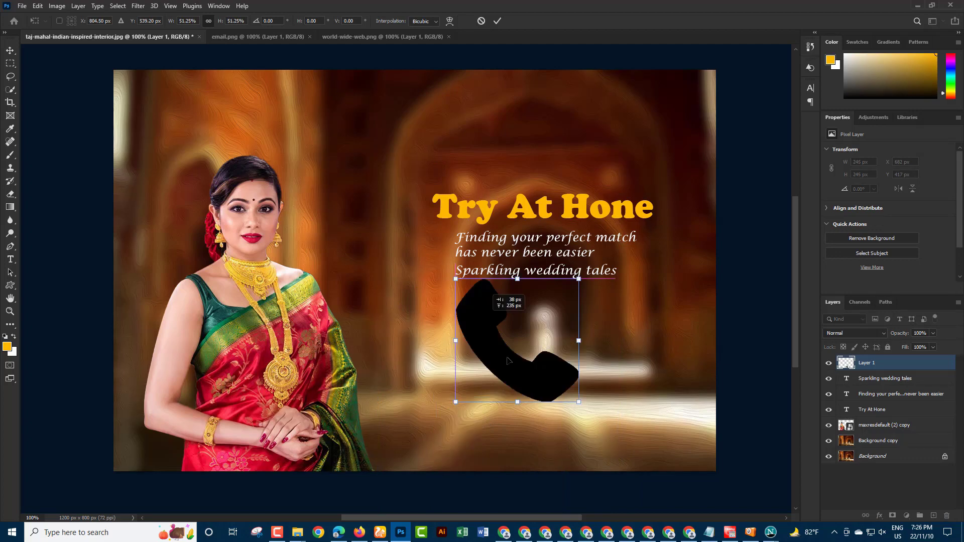
left_click_drag(515, 350, 544, 302)
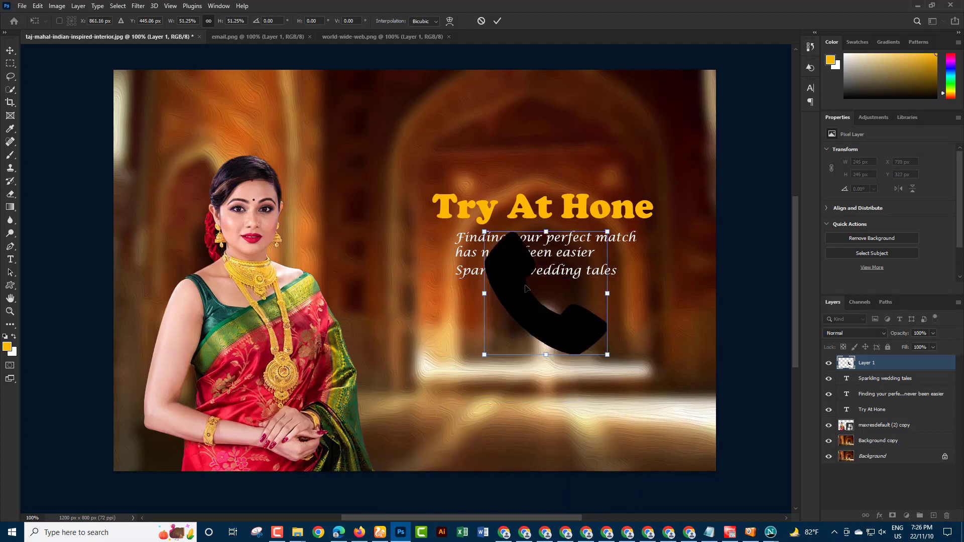
mouse_move(561, 349)
left_mouse_down()
mouse_move(569, 359)
mouse_move(537, 465)
left_mouse_up()
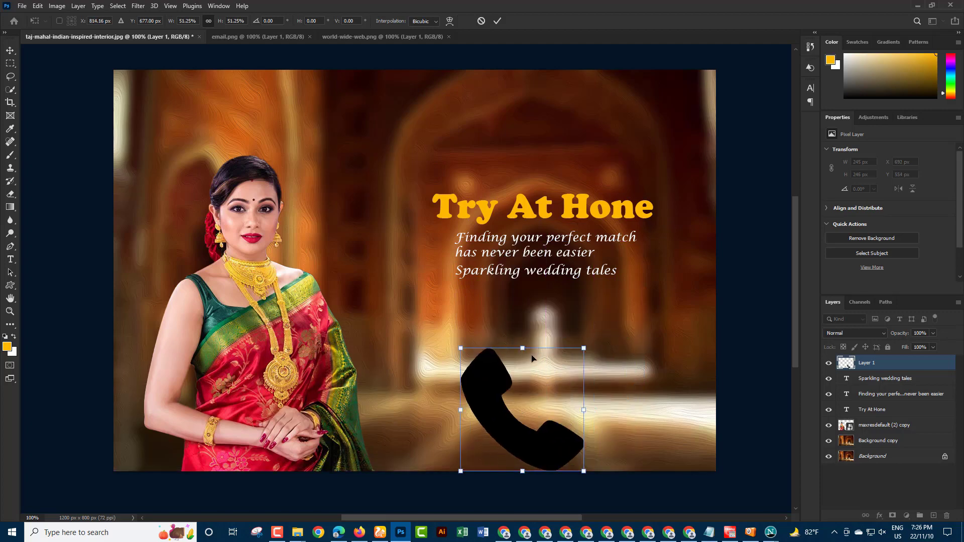
mouse_move(522, 348)
left_mouse_down()
mouse_move(525, 452)
mouse_move(524, 433)
left_mouse_up()
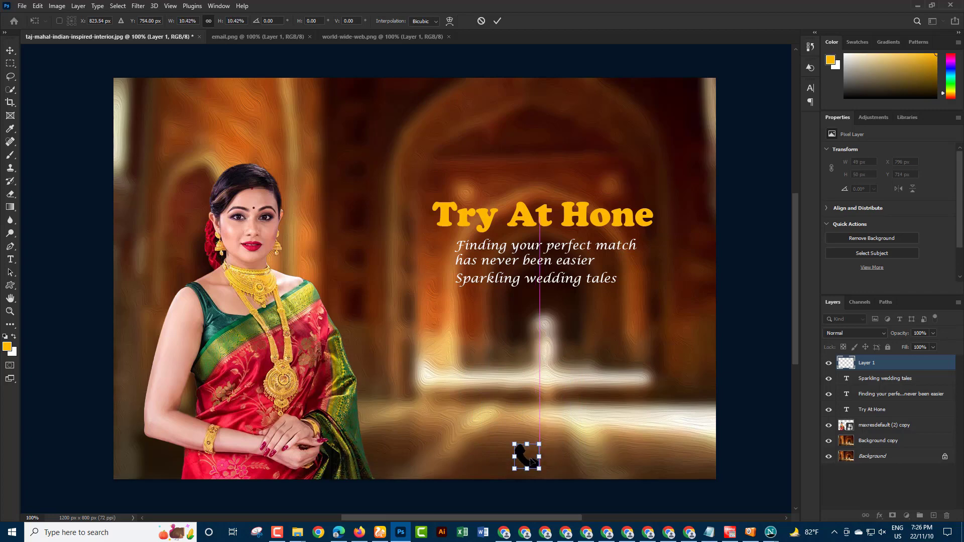
left_click(910, 365)
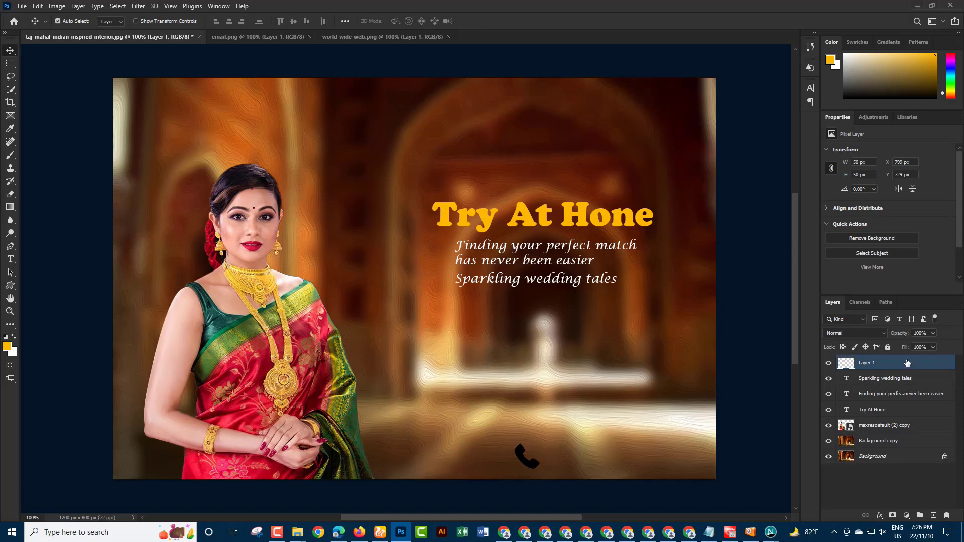
Apply a white Color Overlay style to the phone icon's Layer 1
double_click(891, 363)
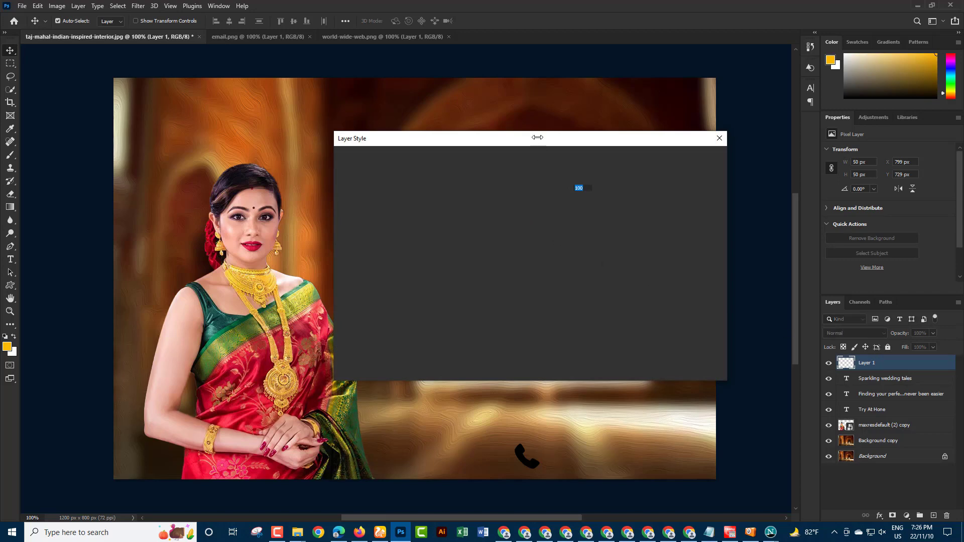
left_click_drag(538, 137, 771, 109)
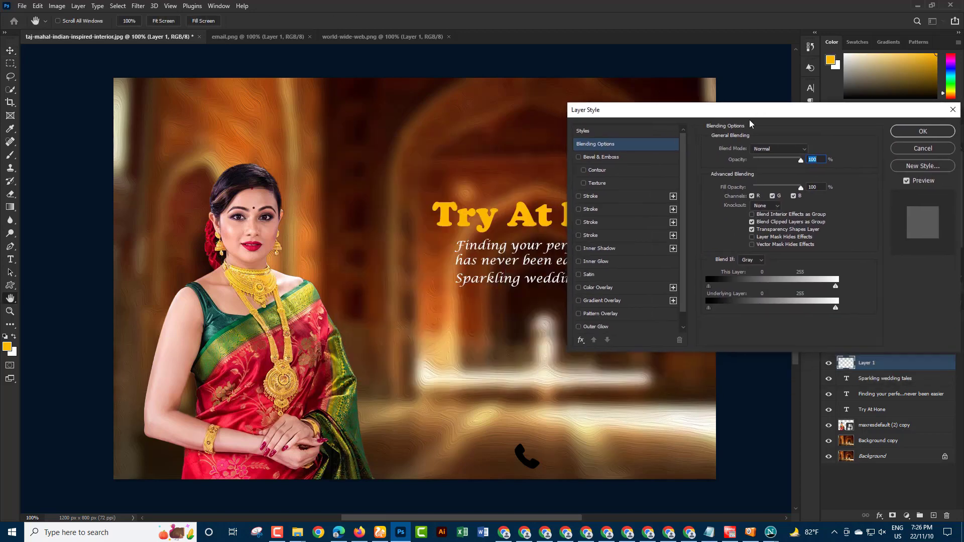
left_click(579, 287)
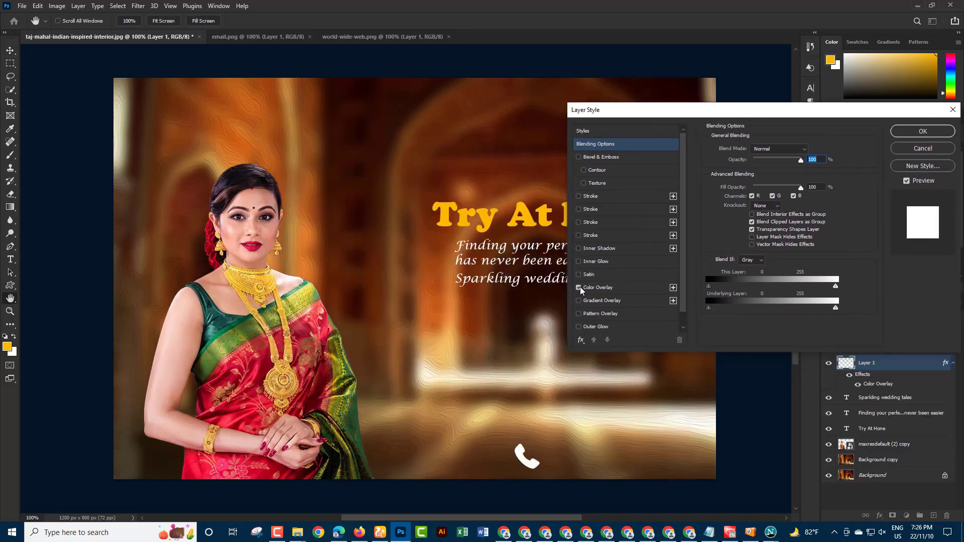
left_click(923, 131)
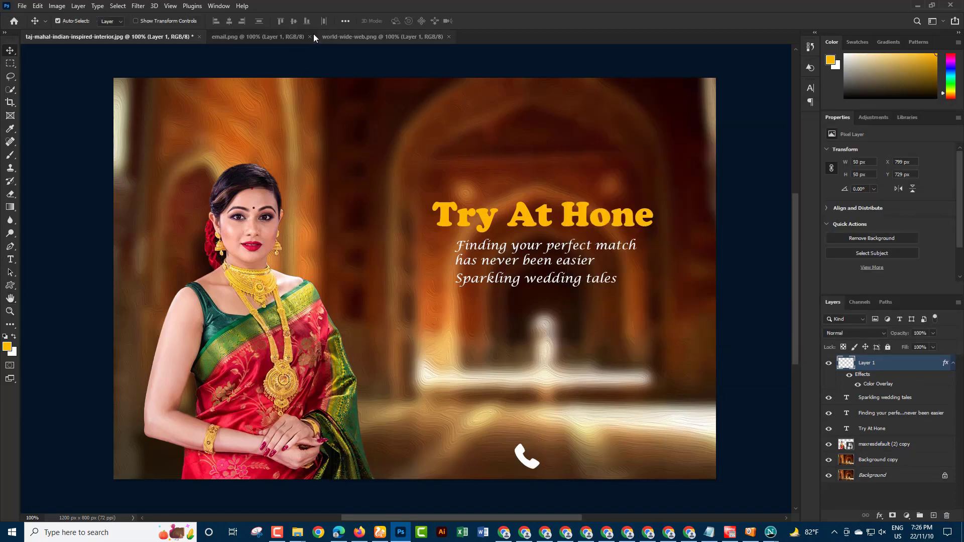
Bring the email envelope icon into the ad and give it a white Color Overlay
left_click_drag(293, 36, 497, 81)
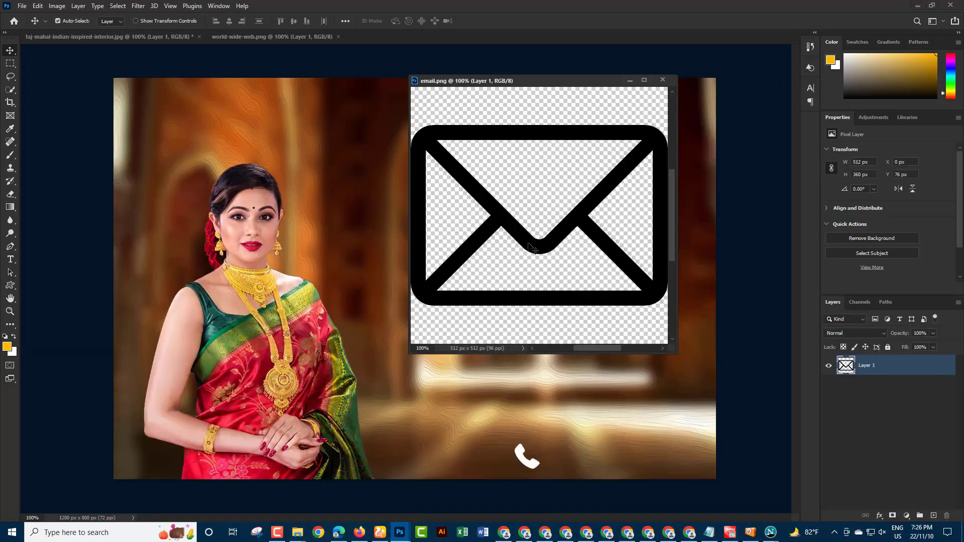
left_click_drag(583, 229, 488, 399)
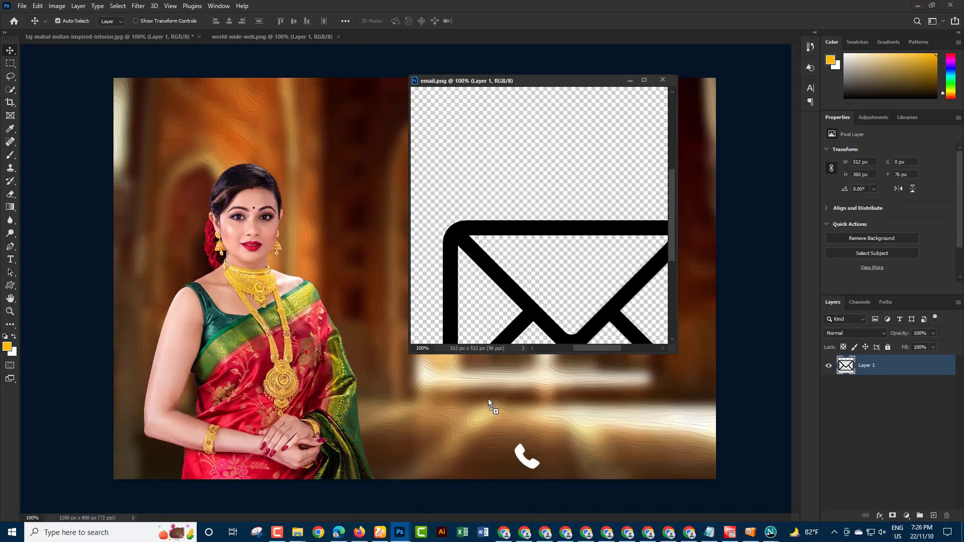
left_click(663, 80)
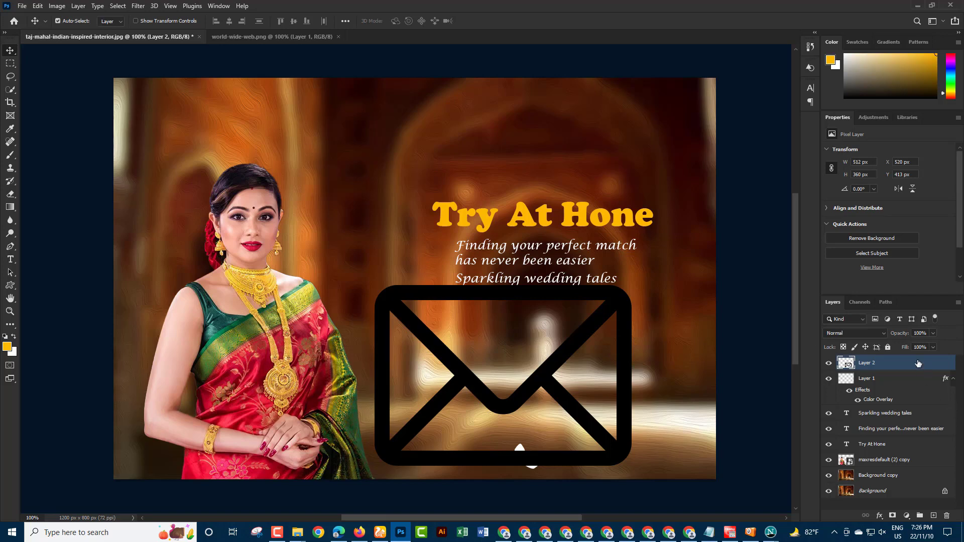
double_click(887, 364)
left_click(579, 288)
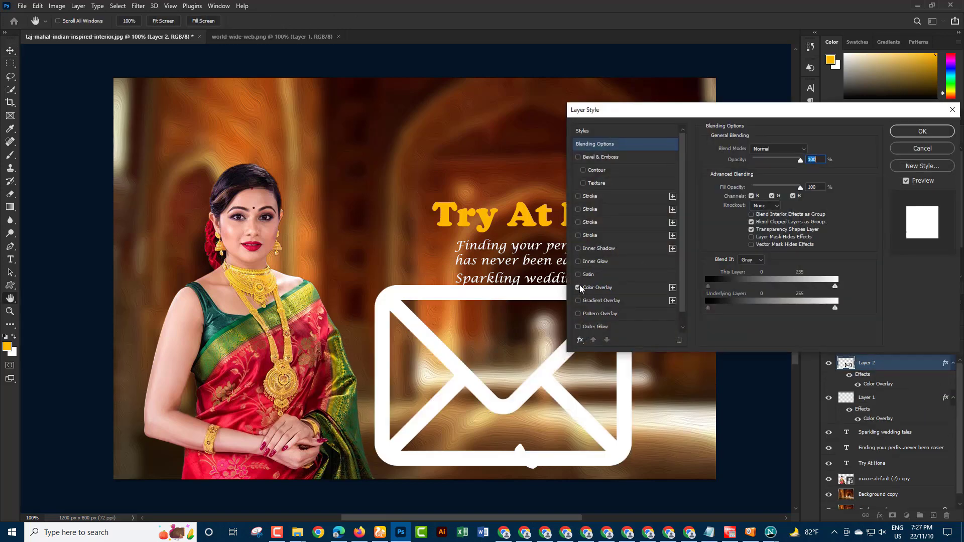
left_click(915, 131)
Shrink the envelope and place it just right of the phone icon
key("ctrl+t")
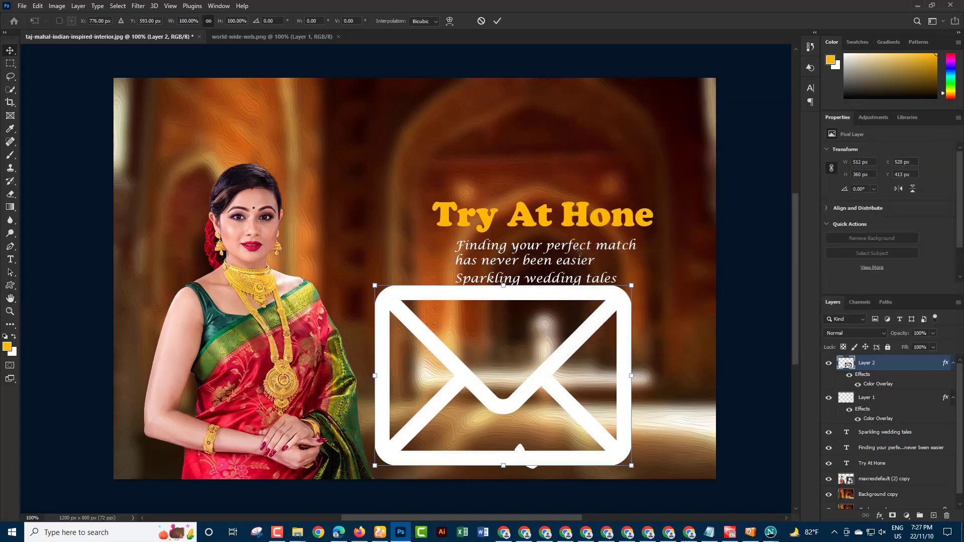
mouse_move(507, 287)
left_mouse_down()
mouse_move(504, 440)
mouse_move(583, 459)
mouse_move(583, 451)
mouse_move(563, 457)
mouse_move(571, 458)
left_mouse_up()
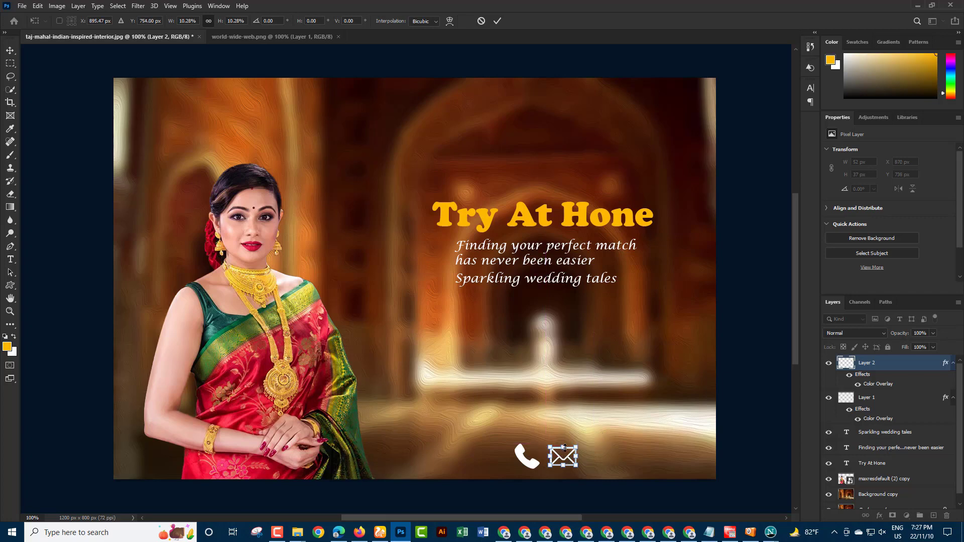
left_click(7, 53)
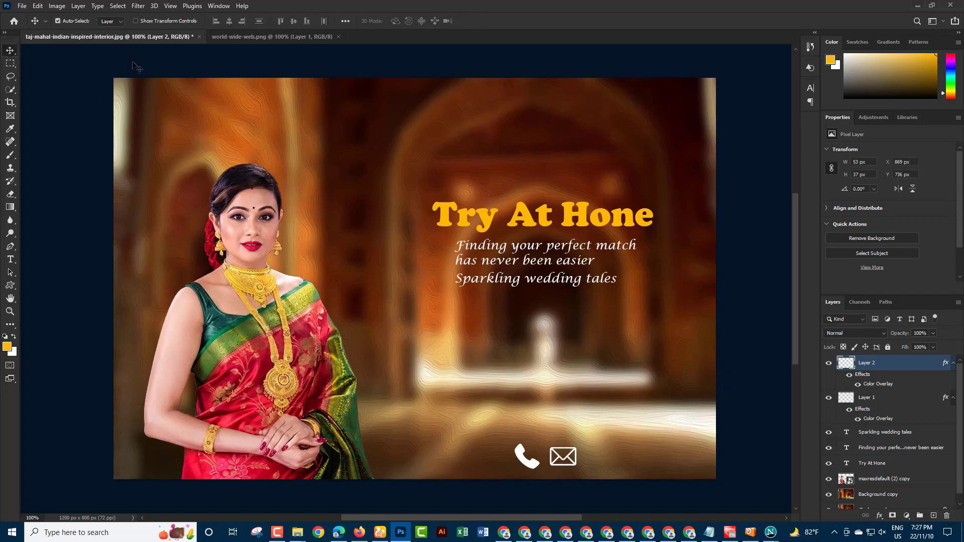
Bring the world-wide-web globe icon into the ad and give it a white Color Overlay
left_click(271, 38)
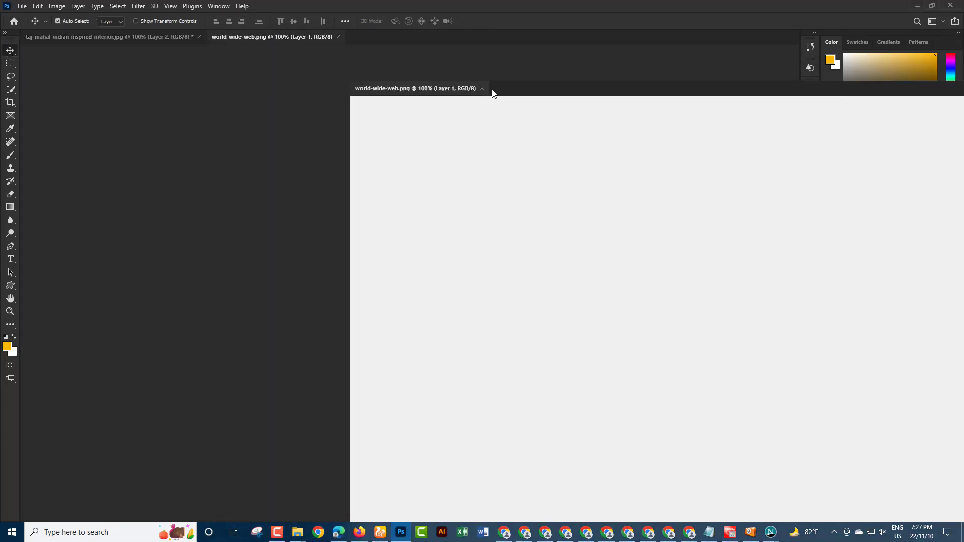
left_click_drag(287, 38, 618, 93)
left_click_drag(540, 196, 444, 341)
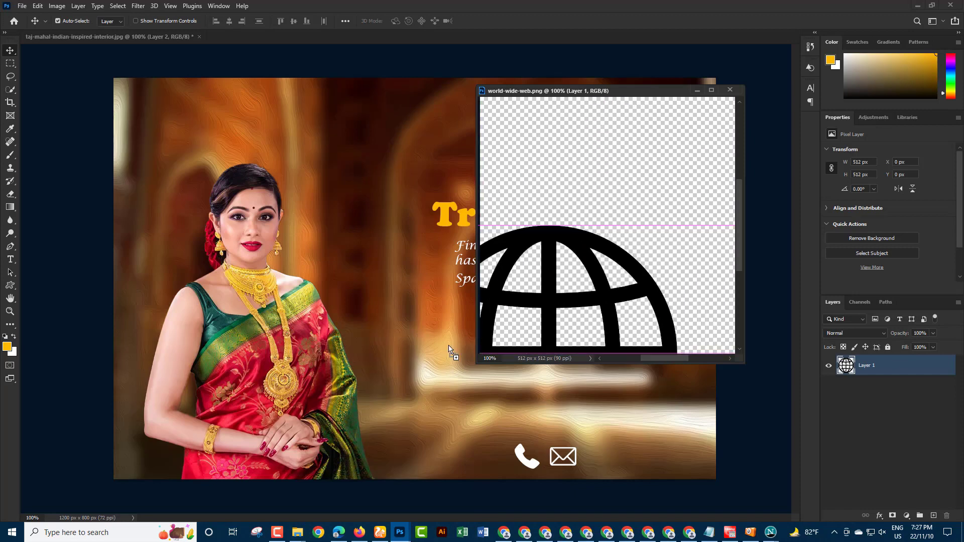
left_click(733, 91)
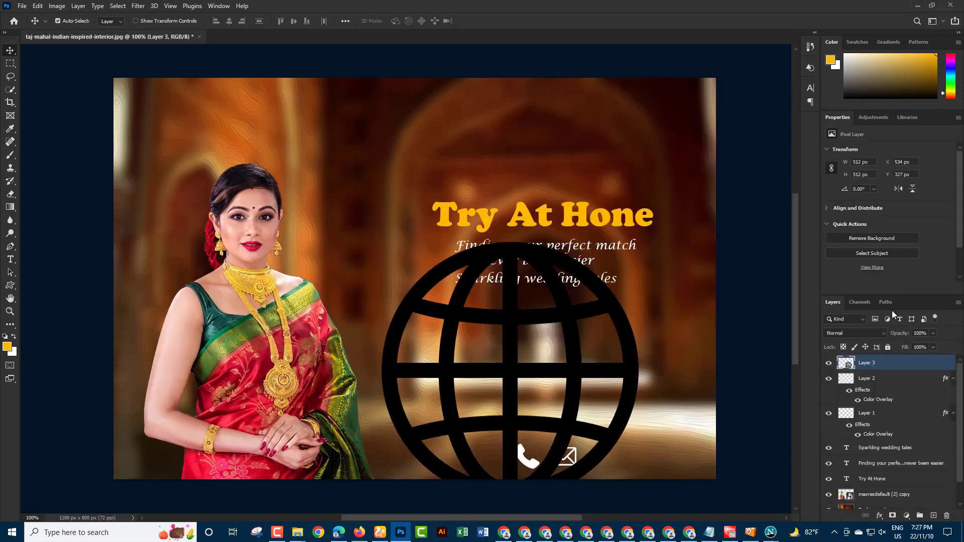
double_click(894, 363)
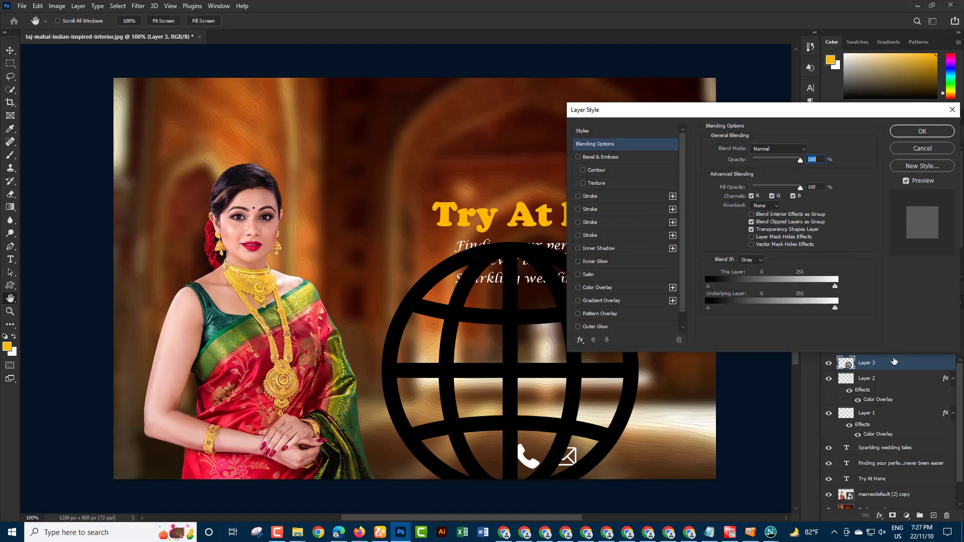
left_click(578, 287)
left_click(923, 131)
Shrink the globe and place it right of the envelope
key("v")
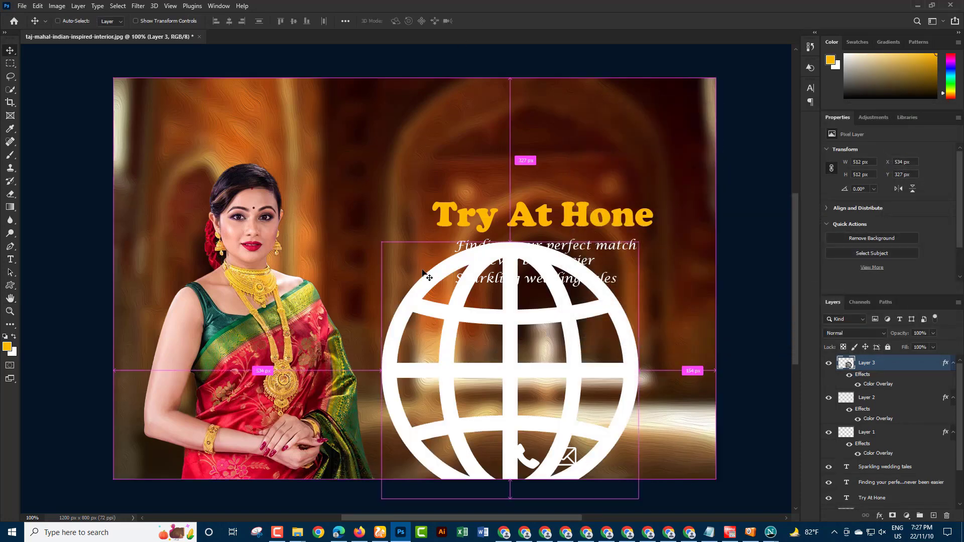
key("ctrl+t")
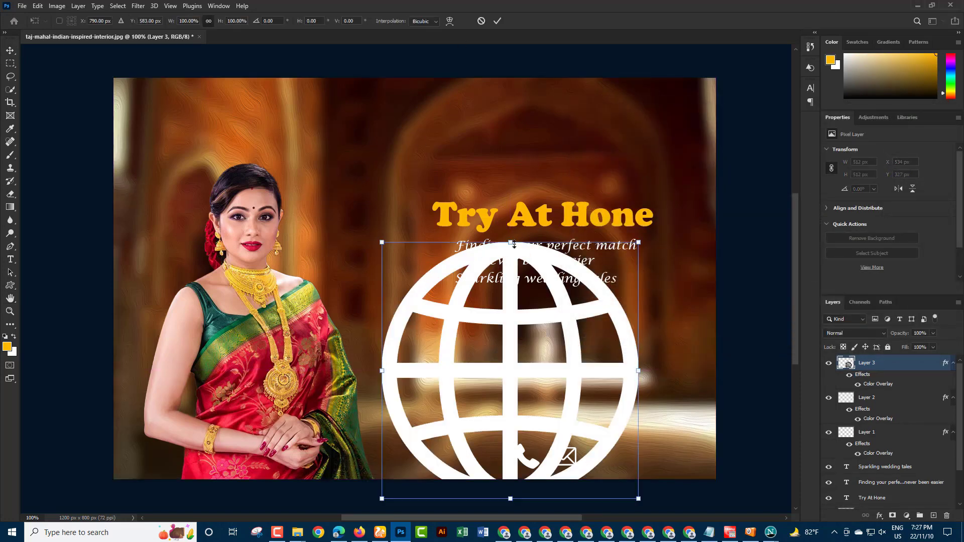
mouse_move(512, 243)
left_mouse_down()
mouse_move(523, 459)
mouse_move(616, 441)
mouse_move(616, 458)
mouse_move(591, 455)
left_mouse_up()
left_click(10, 51)
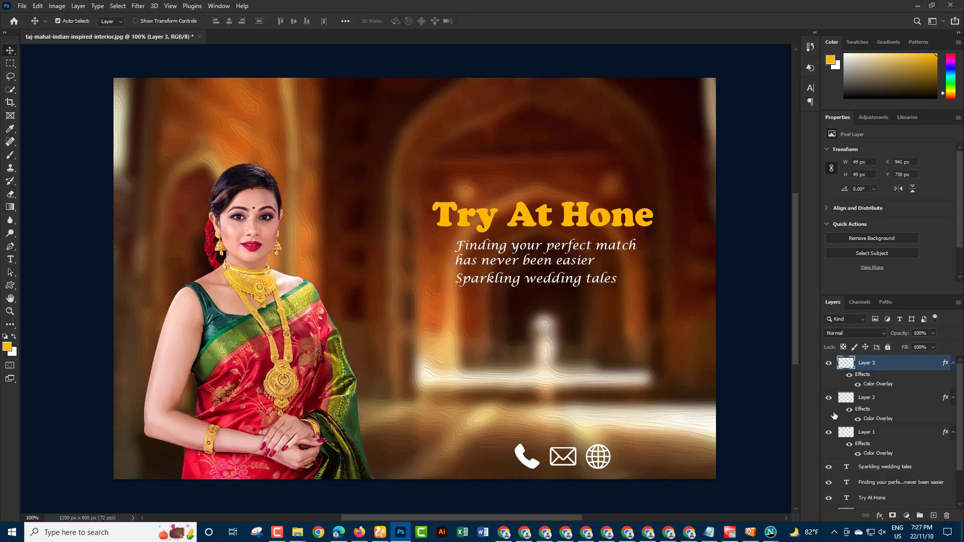
Scale the phone, envelope and globe icons together to about 67% and move them to the bottom-right corner
left_click(889, 402, "shift")
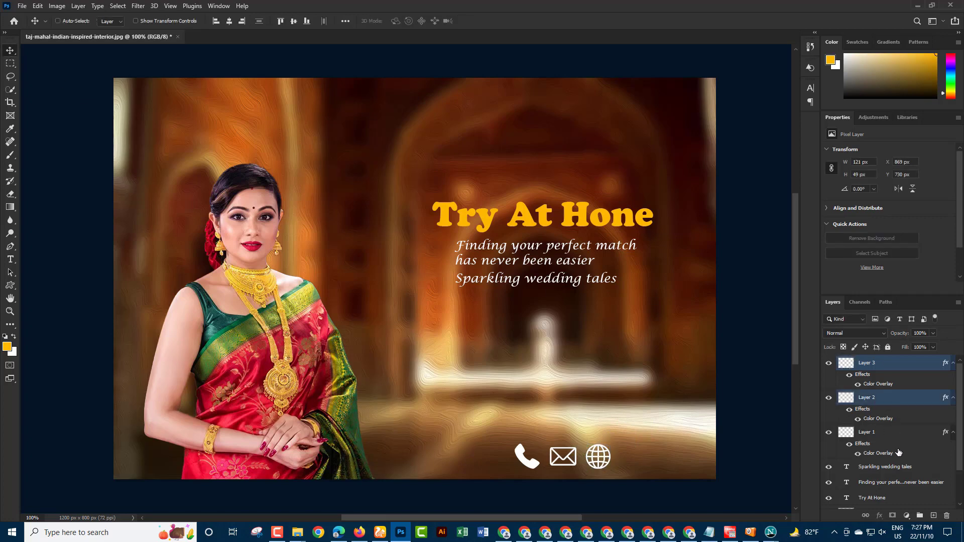
left_click(899, 436, "shift")
key("ctrl")
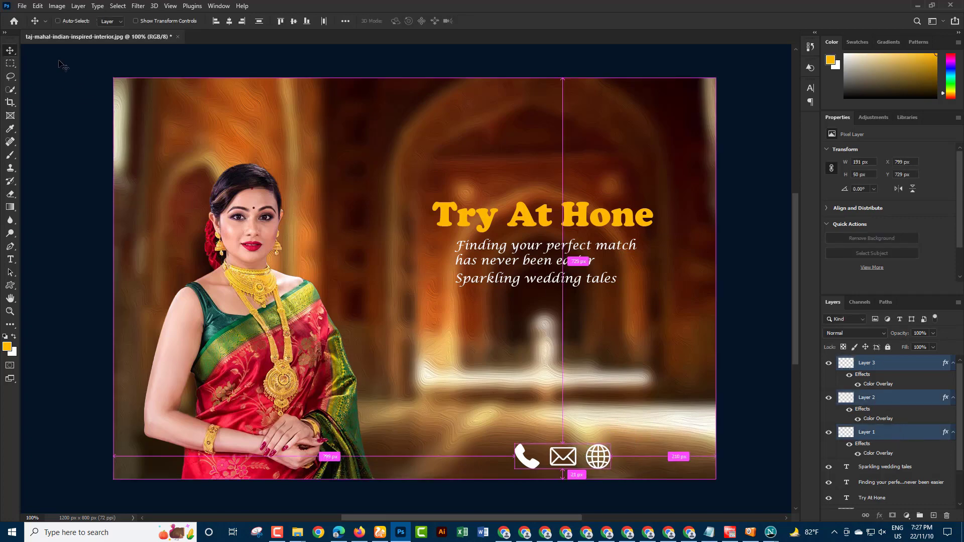
key("ctrl+t")
left_click_drag(572, 458, 658, 455)
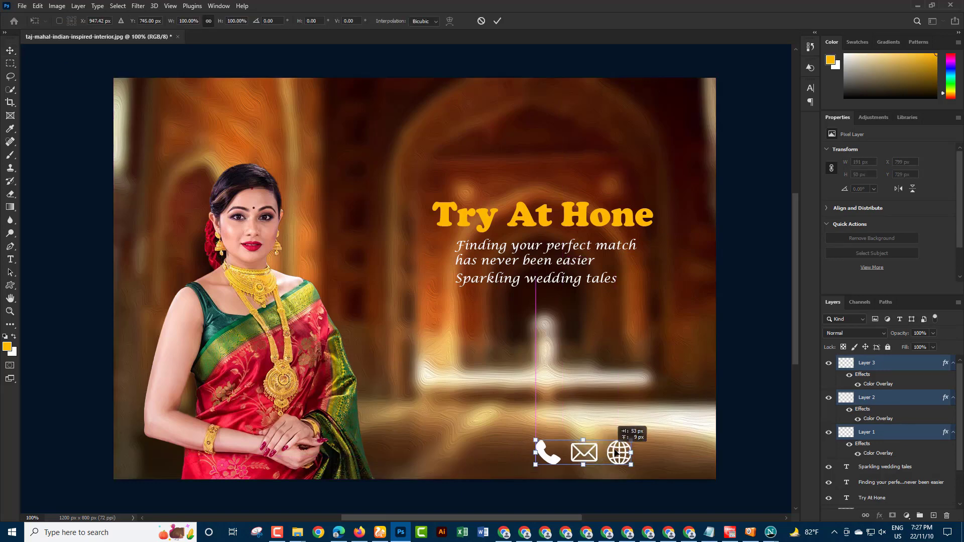
key("ctrl+minus")
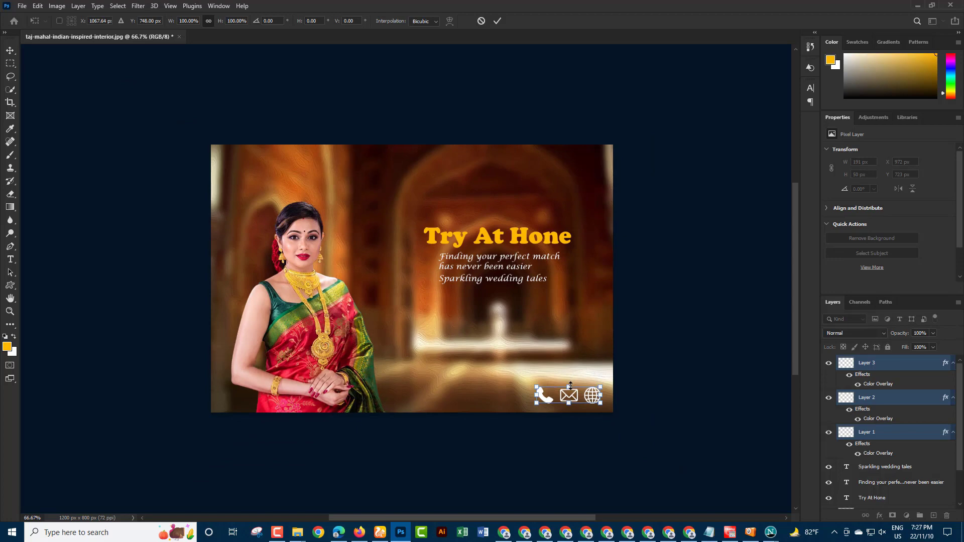
left_click_drag(570, 385, 565, 378)
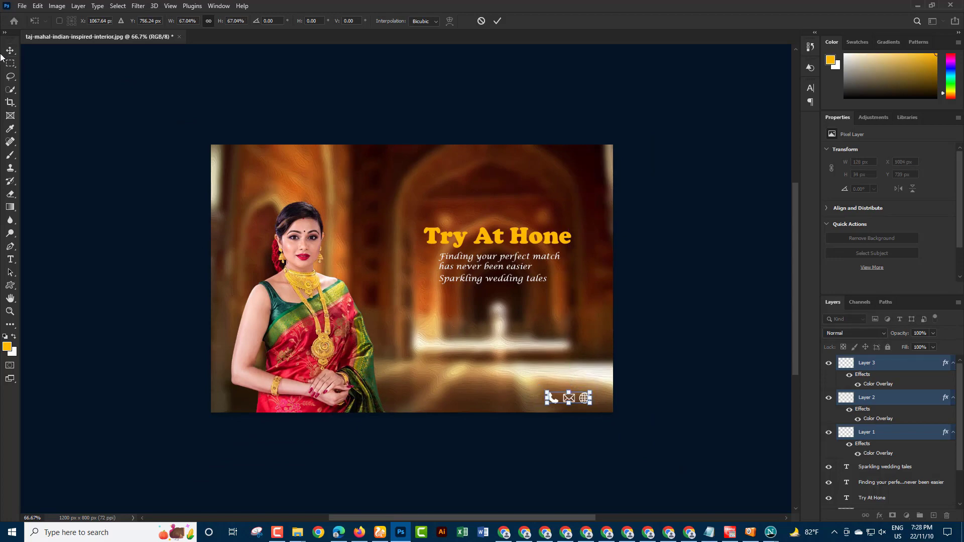
key("Right")
key("Right")
key("Right")
key("Right")
key("Right")
key("Right")
key("Right")
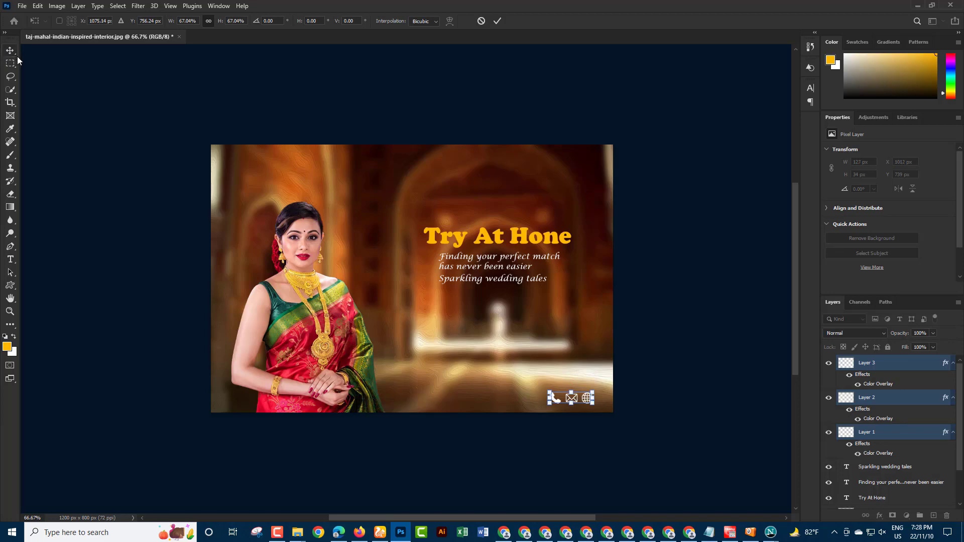
left_click(10, 50)
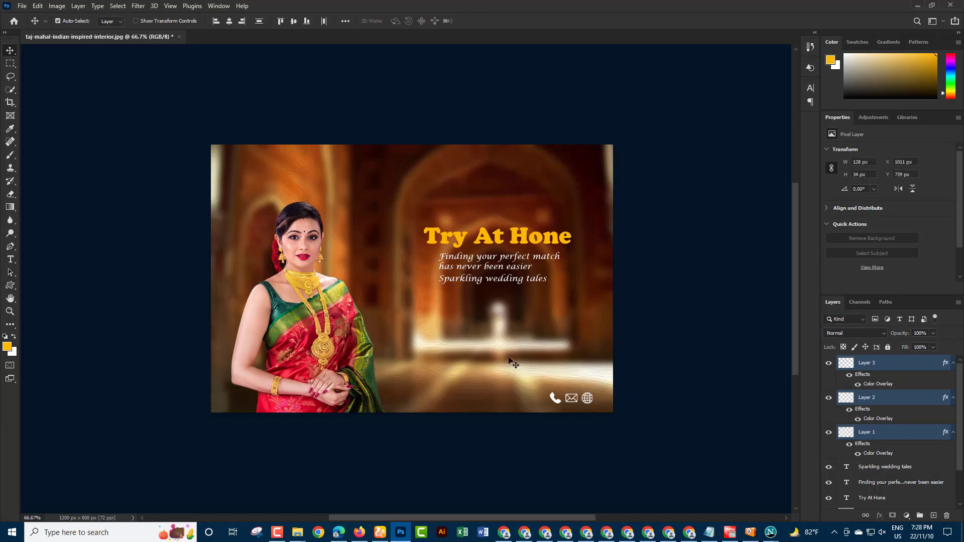
scroll(511, 360, "up", 3)
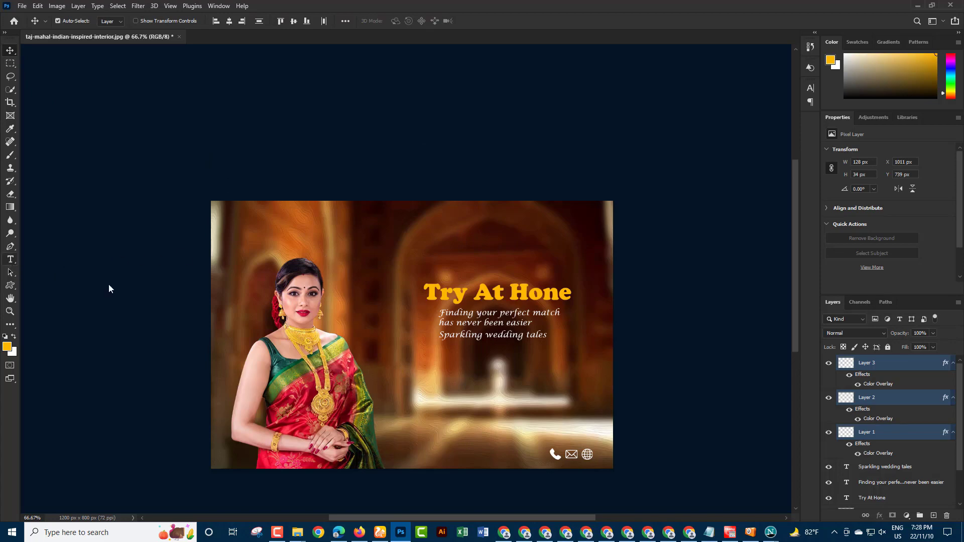
Type 'Anuvuti' in white 18 pt text on a new layer above the headline
left_click(896, 361)
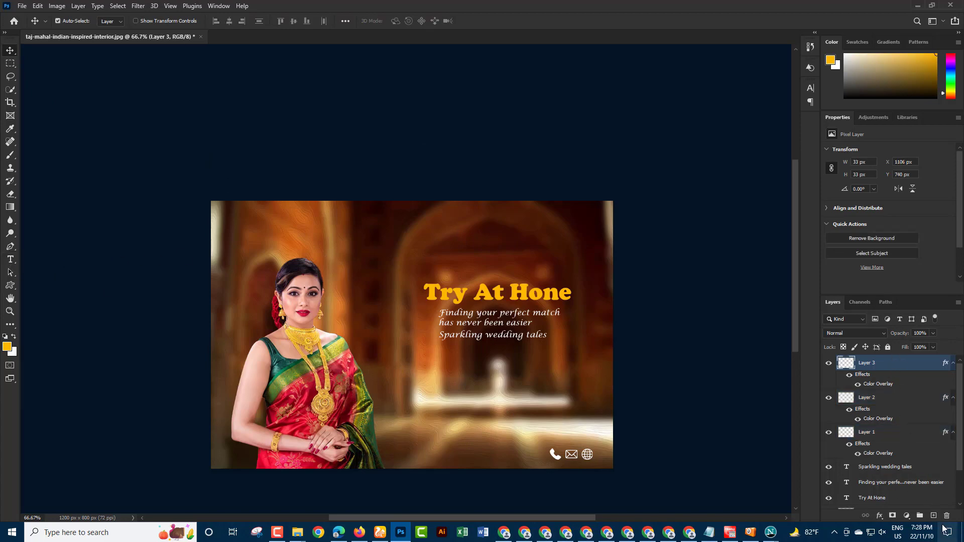
left_click(933, 516)
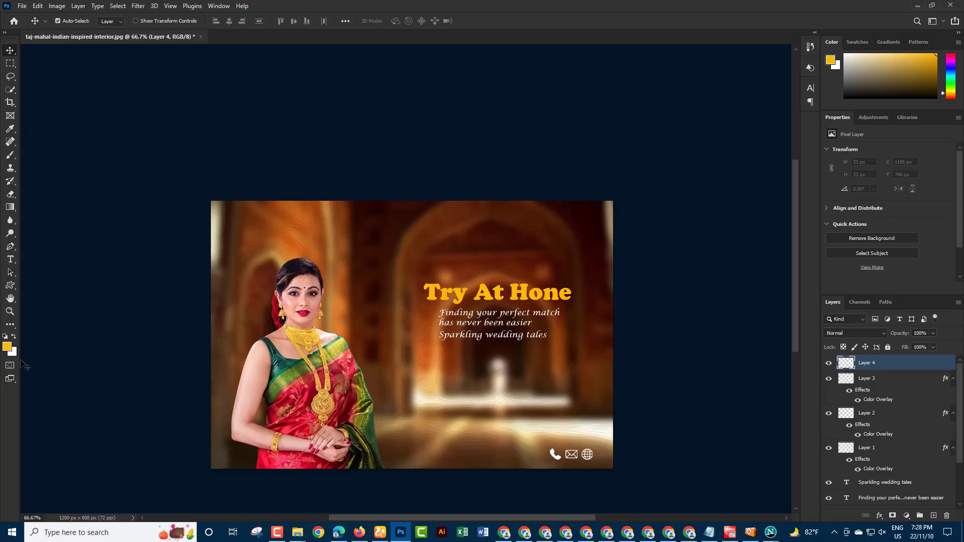
left_click(14, 336)
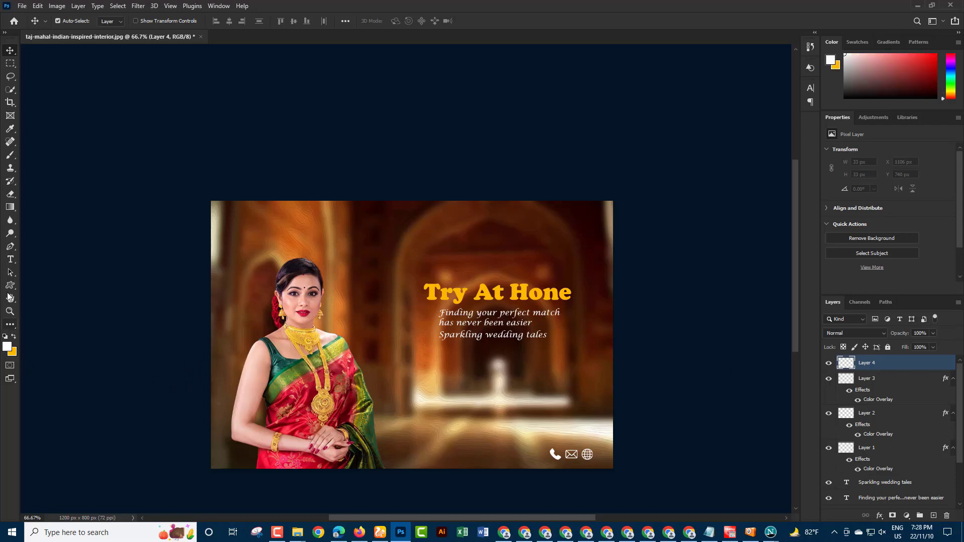
left_click(11, 260)
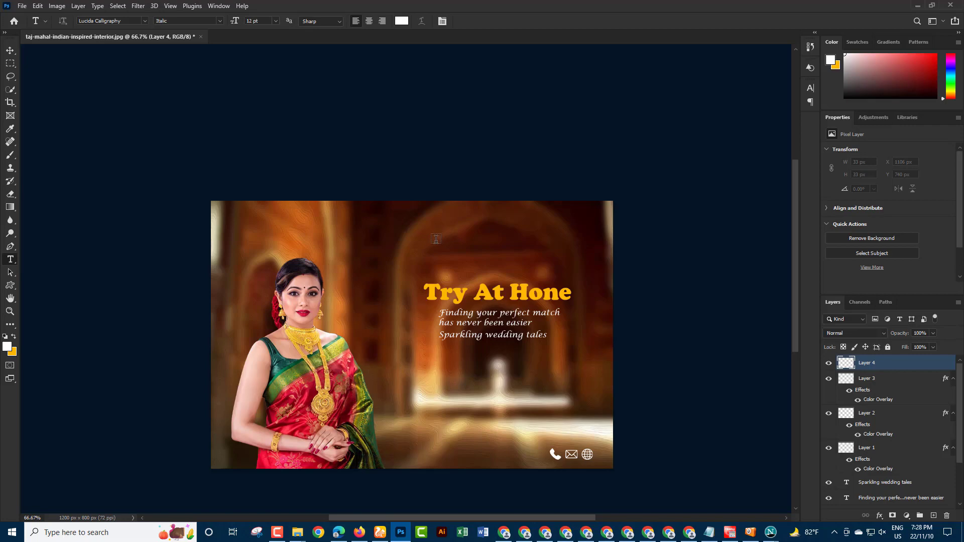
left_click(451, 239)
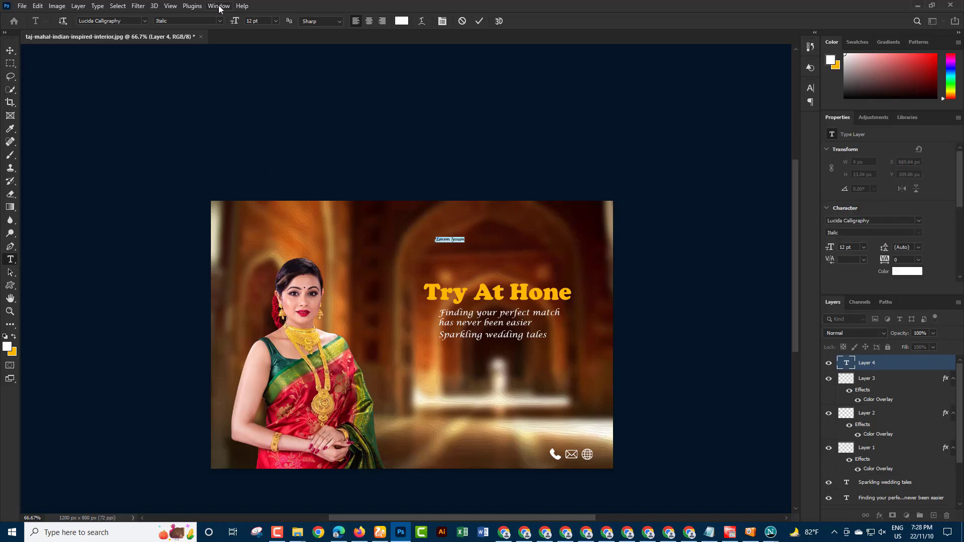
left_click(275, 20)
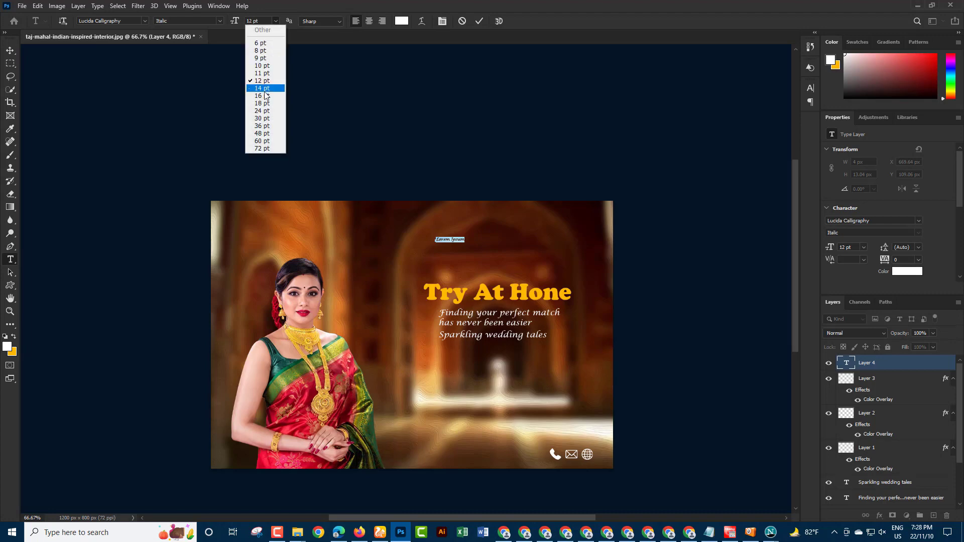
left_click(265, 109)
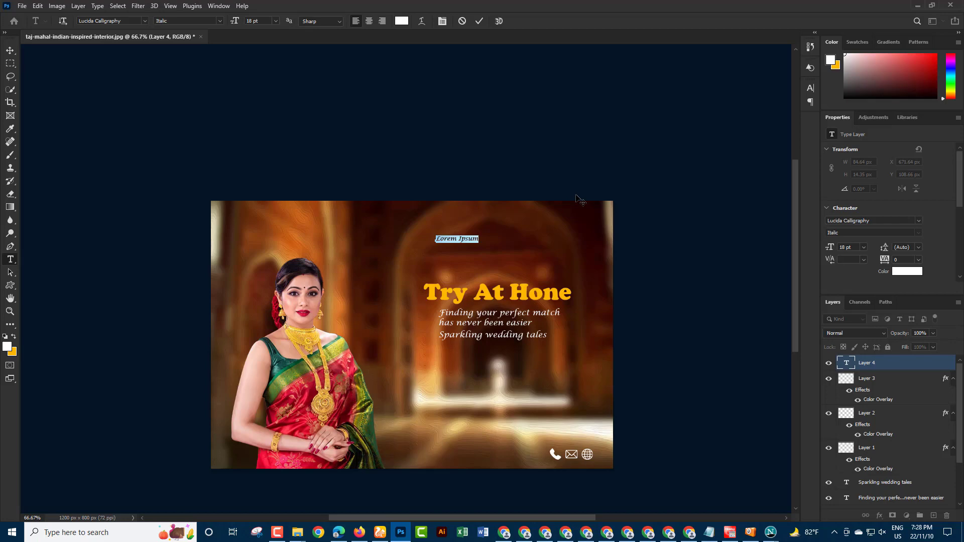
key("BackSpace")
type("Amravati")
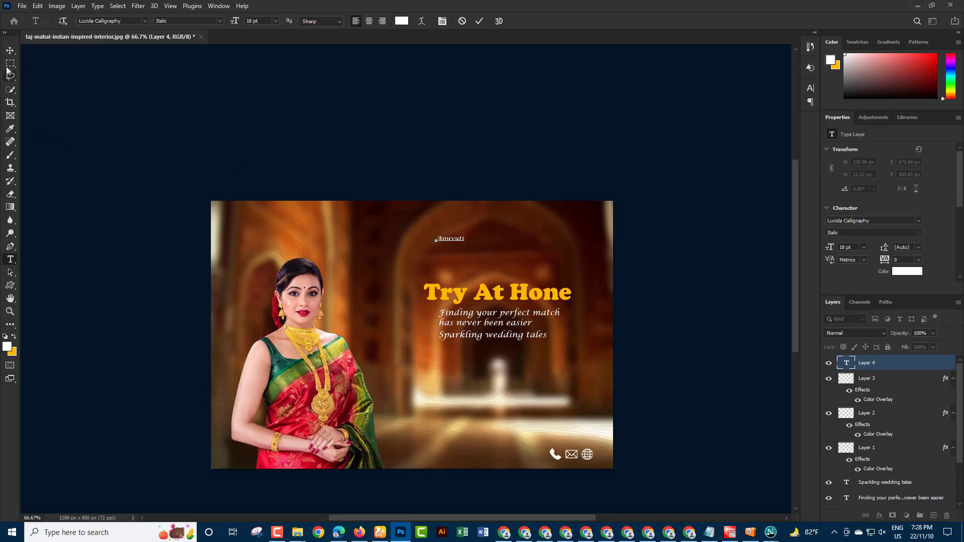
left_click(10, 51)
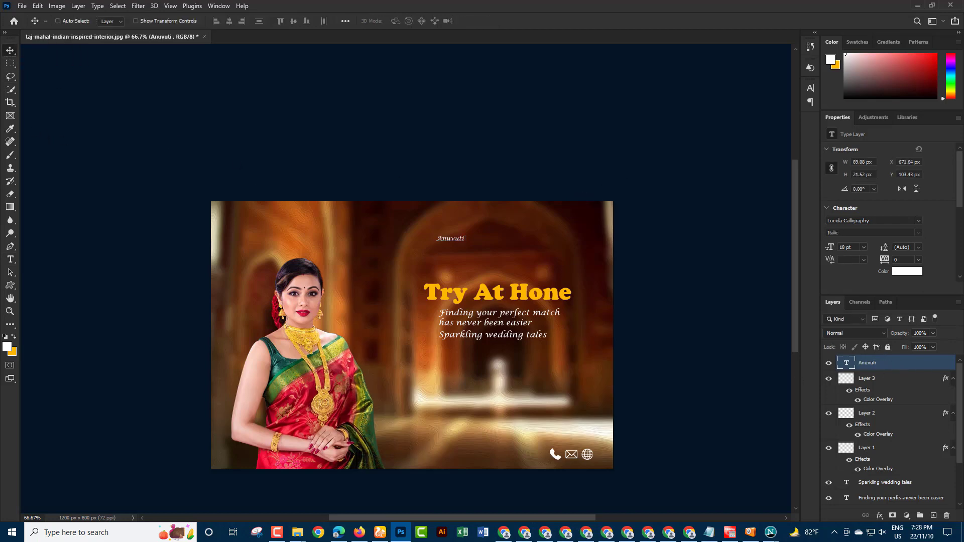
Enlarge the Anuvuti text about three and a half times and nudge it right
key("ctrl+t")
left_click_drag(467, 235, 540, 218)
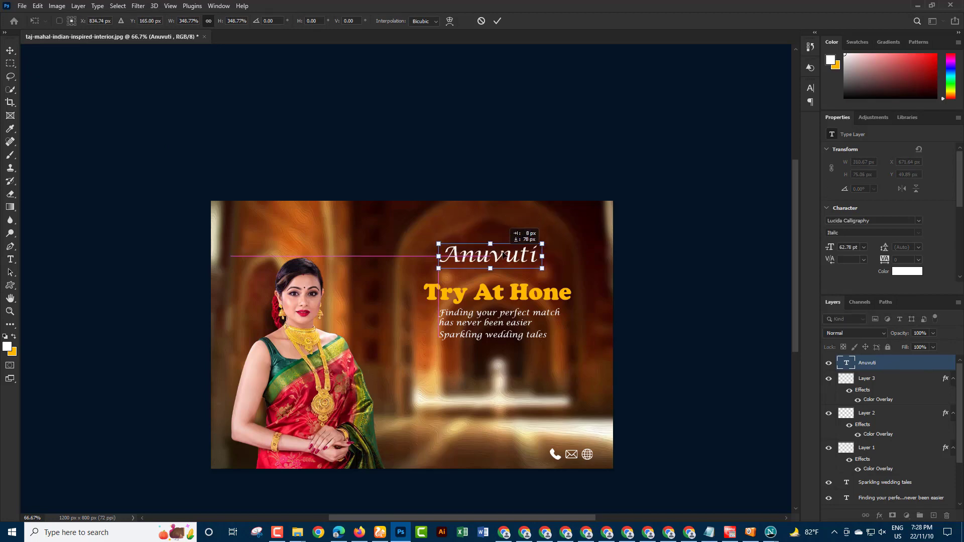
left_click_drag(502, 255, 509, 255)
left_click(10, 260)
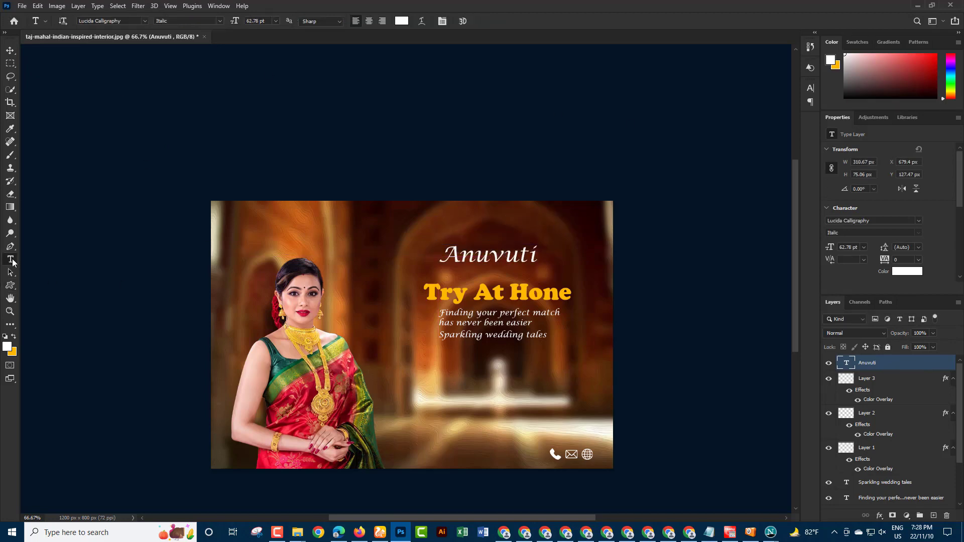
Keep Anuvuti in Lucida Calligraphy, raise it slightly, and start a new text line beneath
left_click(143, 21)
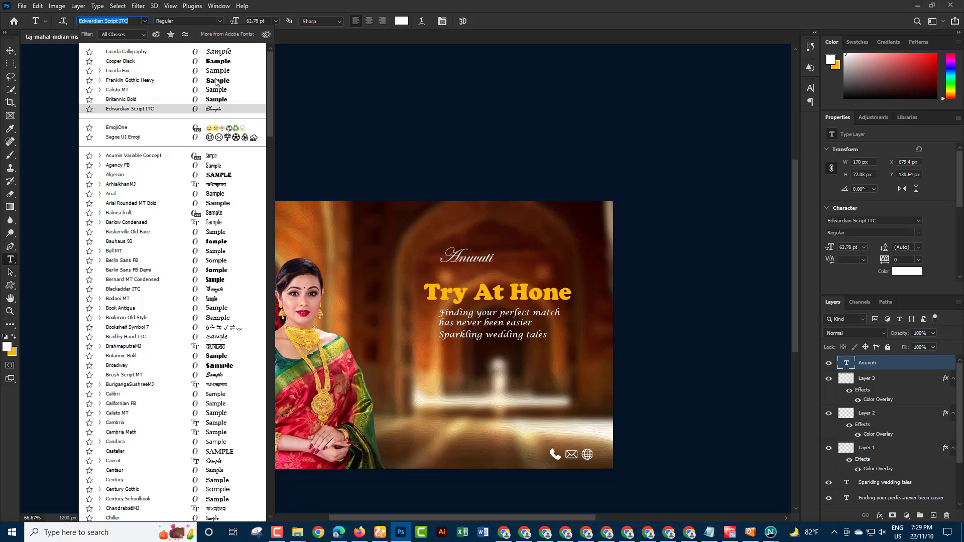
left_click(218, 52)
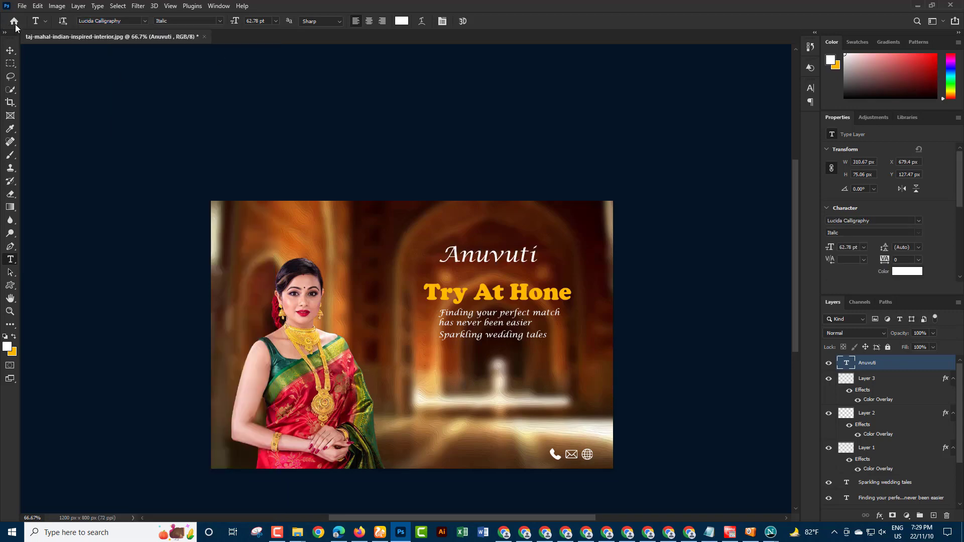
left_click(10, 50)
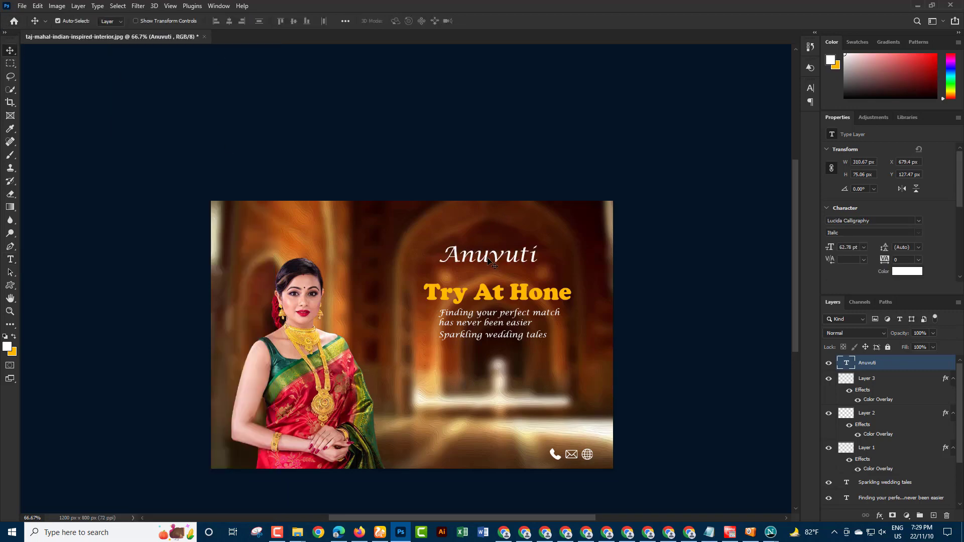
left_click_drag(487, 259, 487, 253)
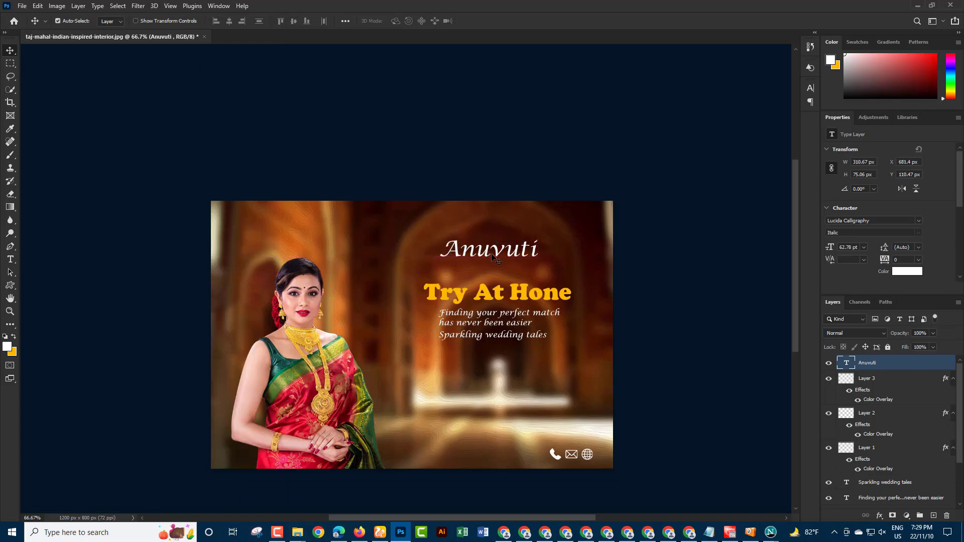
left_click(11, 259)
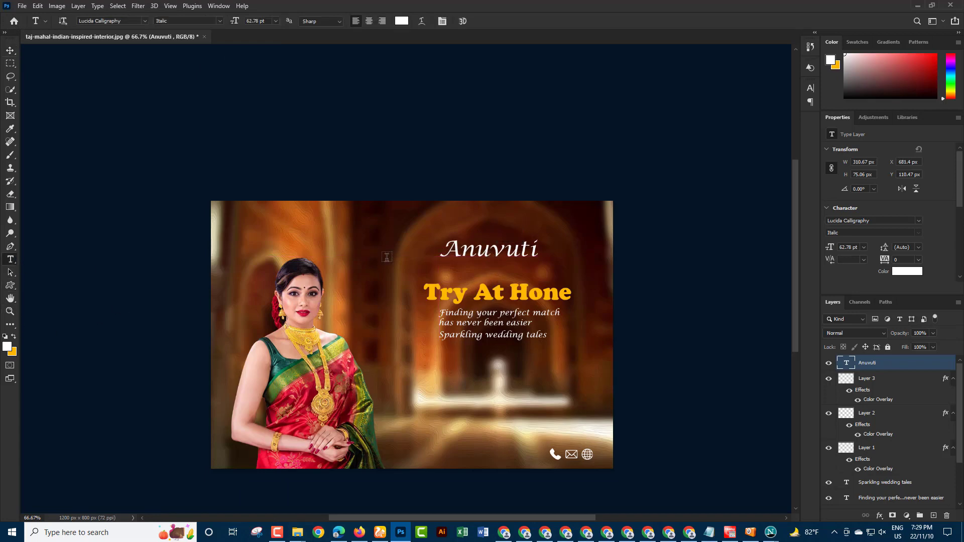
left_click(452, 269)
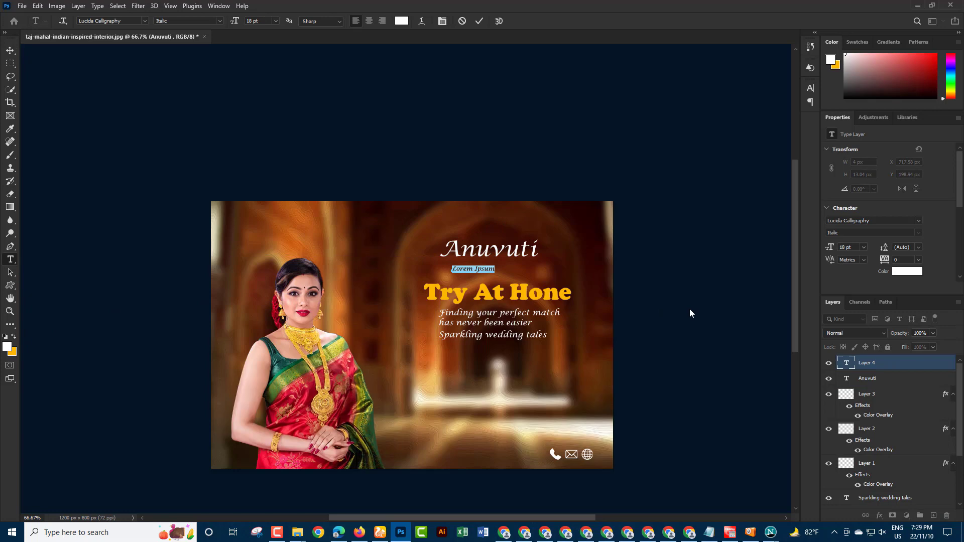
Add a spaced 'JEWELLERY' line under Anuvuti, enlarged about half, in Calisto MT
key("BackSpace")
type("J E W E L L E R Y")
left_click(889, 363)
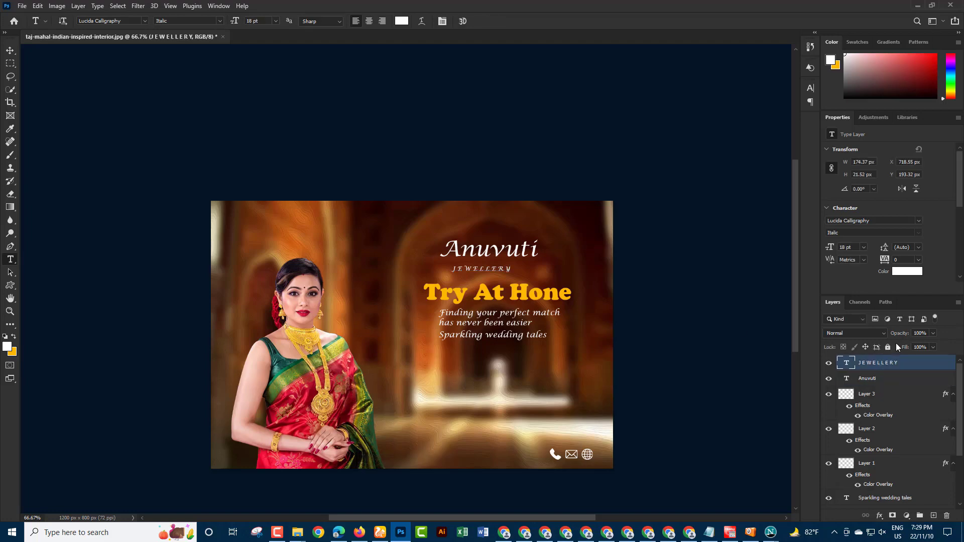
key("ctrl+t")
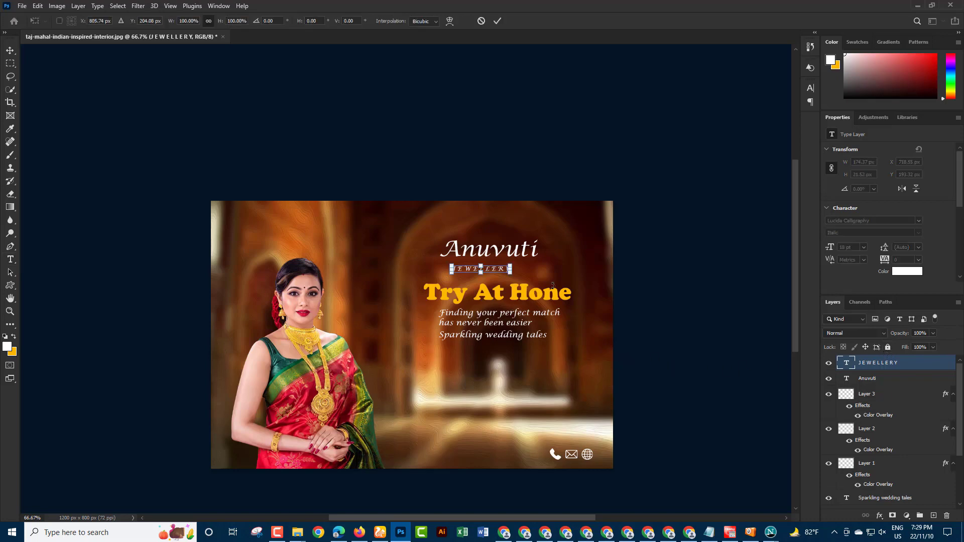
mouse_move(510, 269)
left_mouse_down()
mouse_move(538, 269)
mouse_move(504, 269)
left_mouse_up()
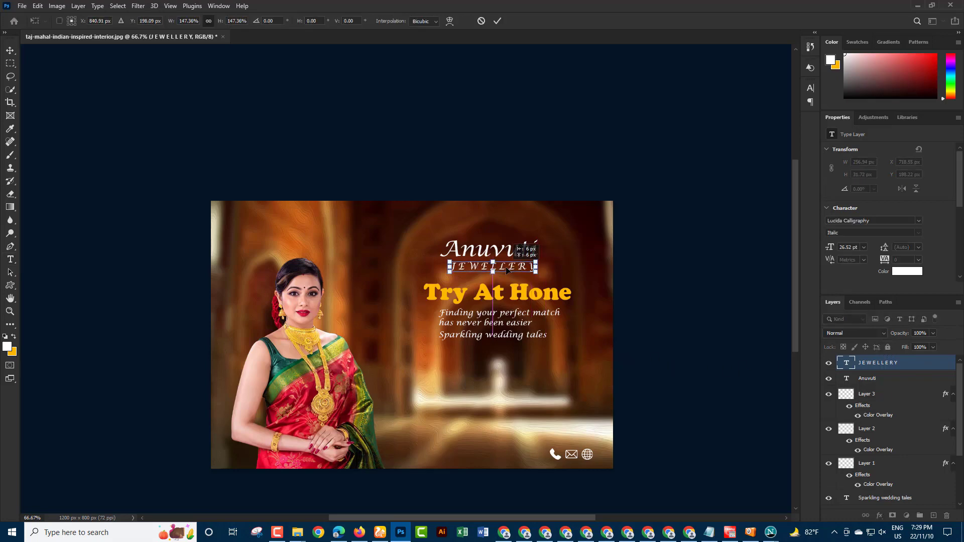
left_click(10, 260)
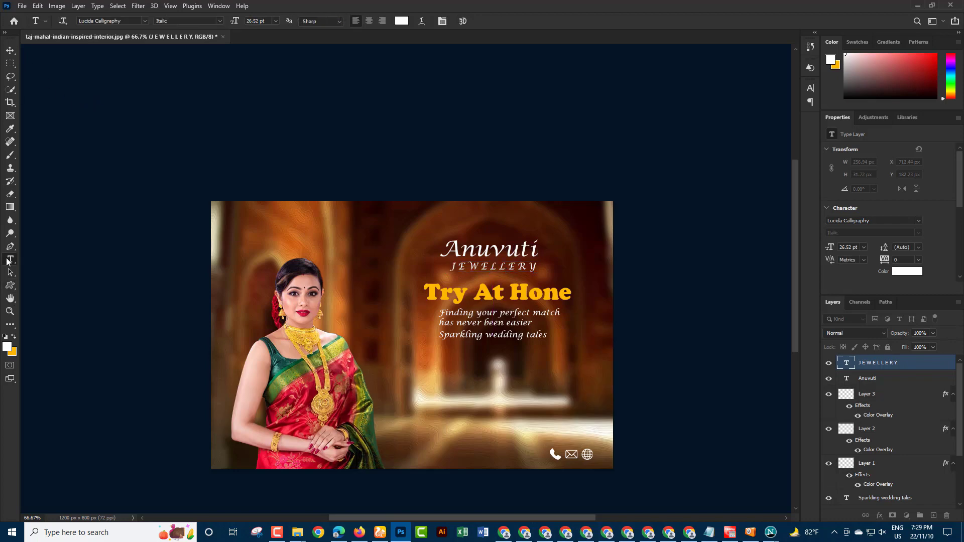
left_click(145, 21)
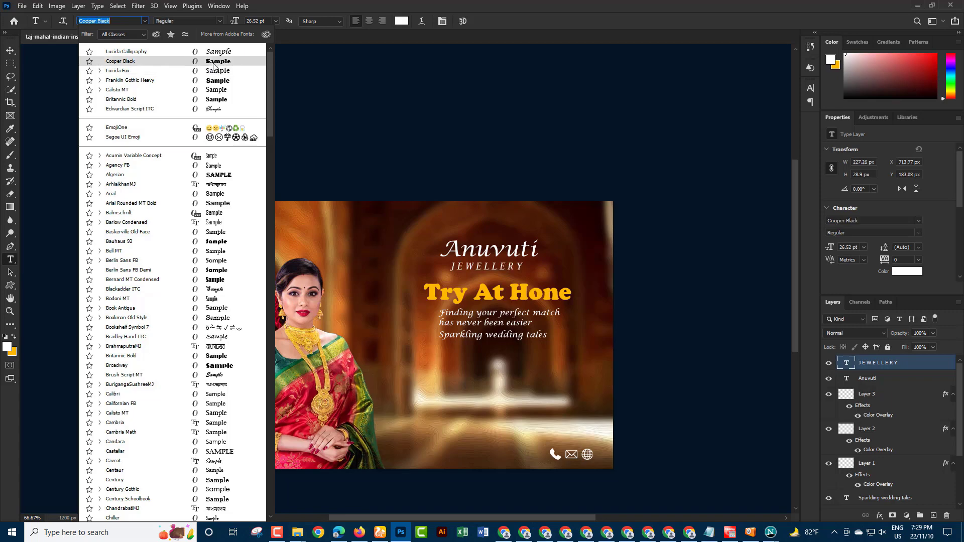
left_click(217, 89)
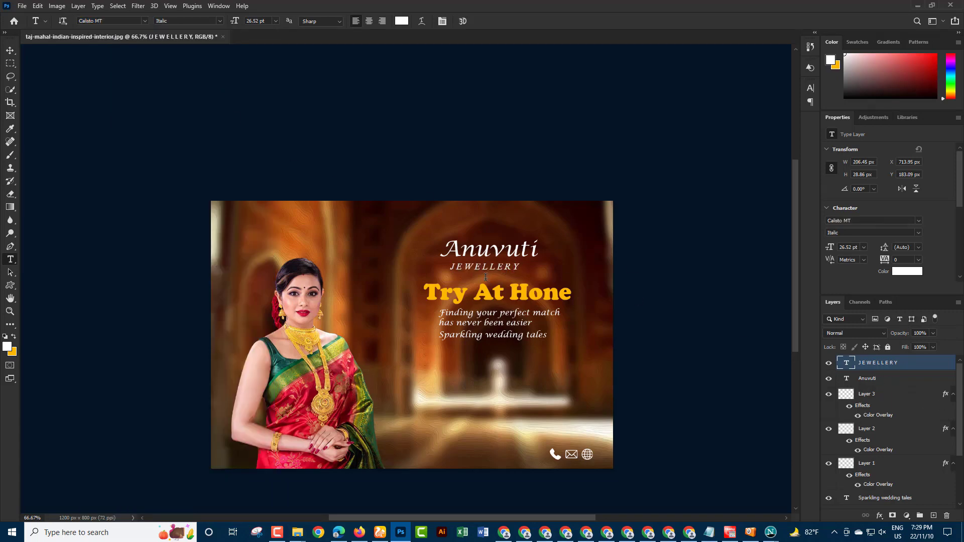
Scale the Anuvuti and JEWELLERY text layers down together into a compact logo
left_click(907, 380, "ctrl")
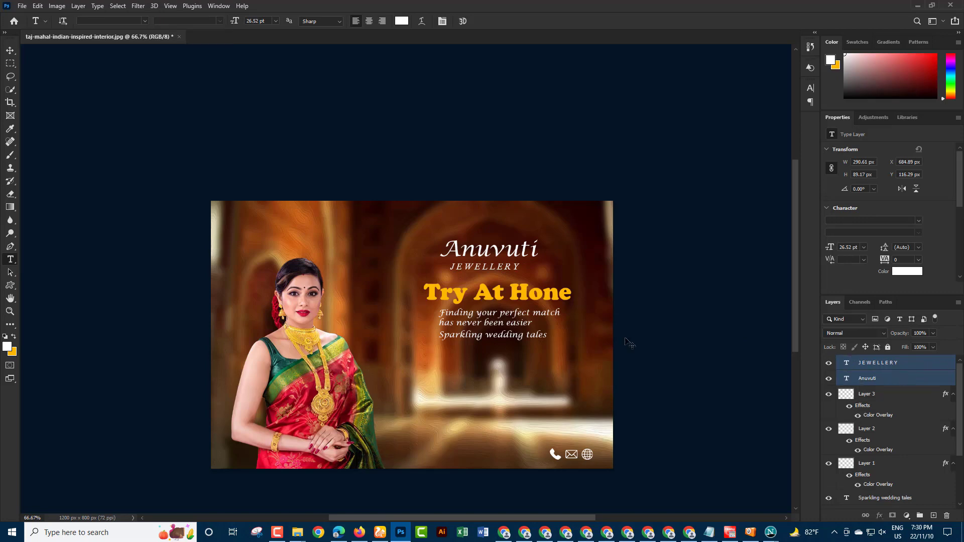
key("ctrl+t")
left_click_drag(489, 246, 492, 266)
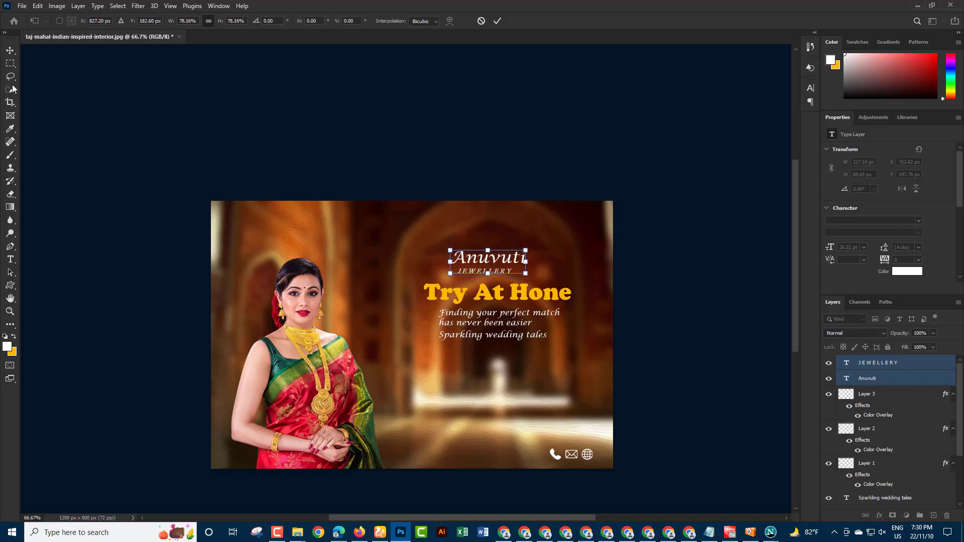
left_click(10, 50)
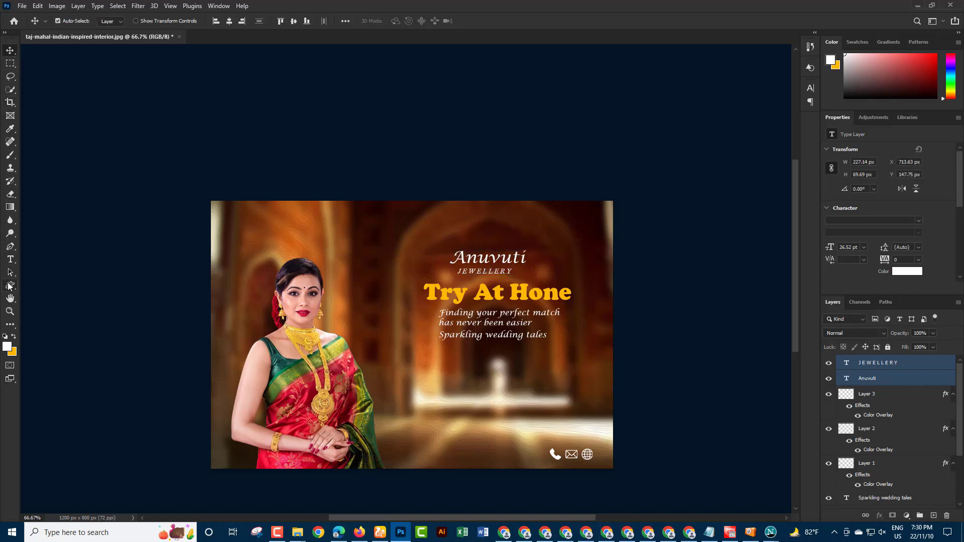
left_click(9, 285)
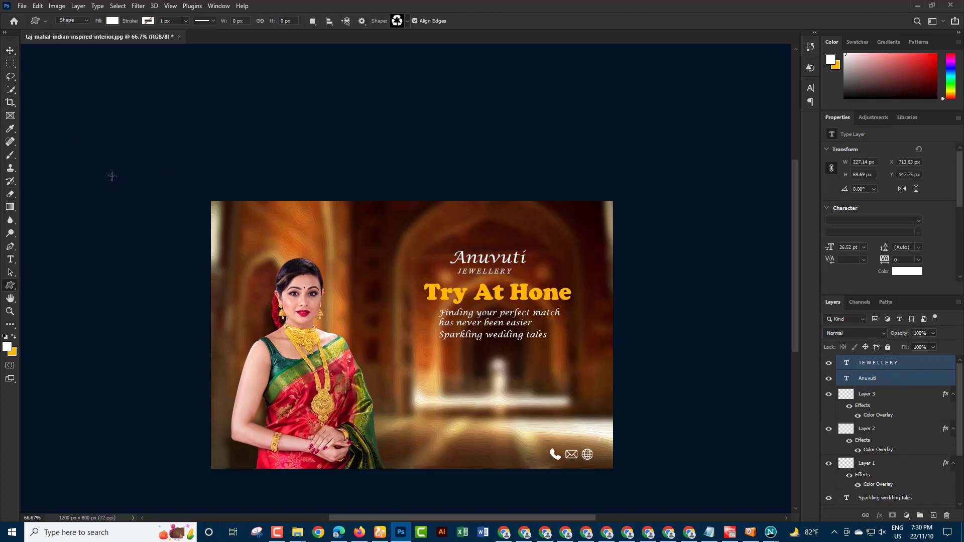
left_click(396, 21)
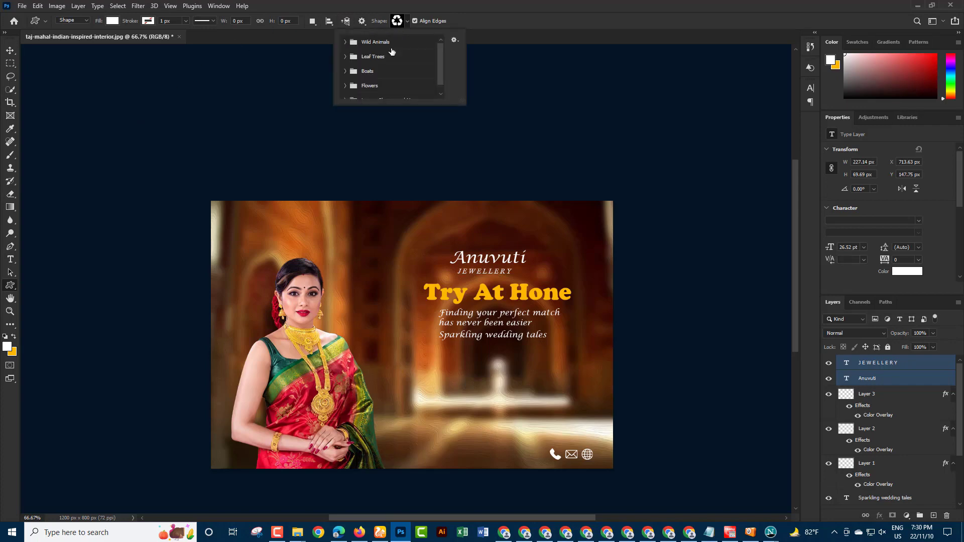
left_click_drag(473, 211, 508, 249)
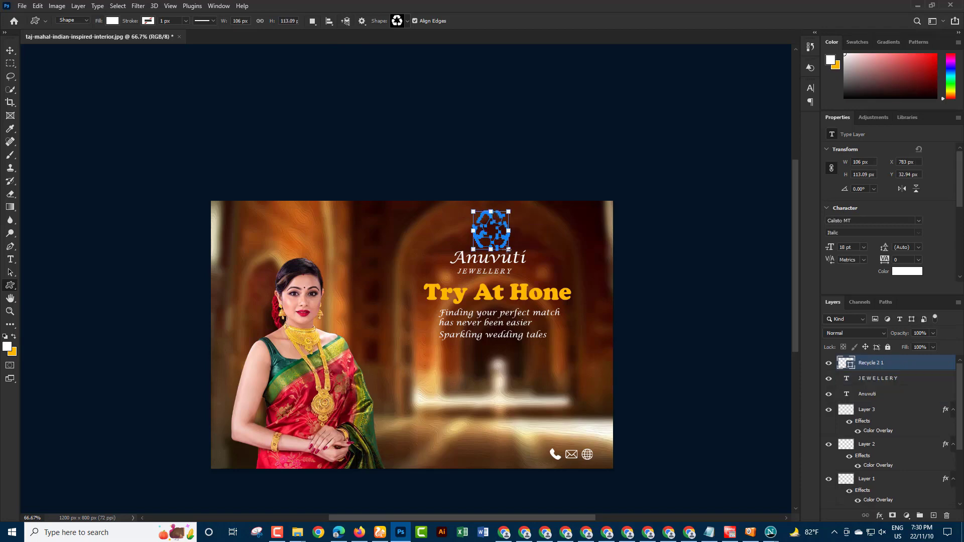
key("v")
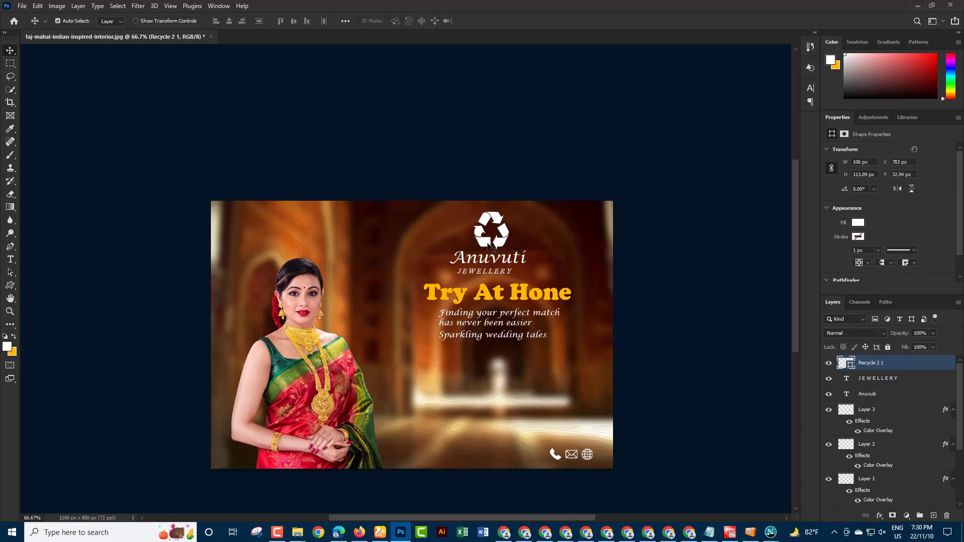
left_click_drag(495, 247, 492, 247)
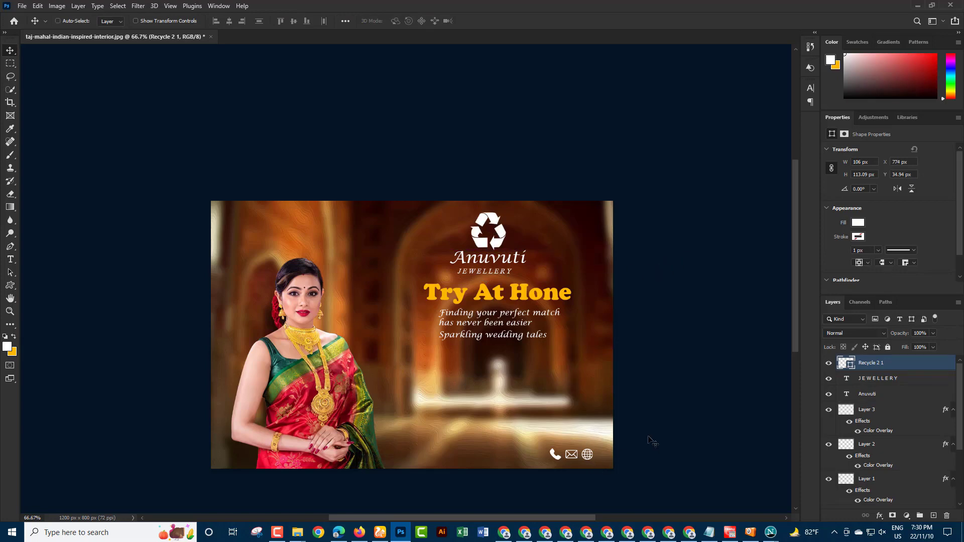
key("ctrl+plus")
key("ctrl+minus")
scroll(658, 432, "down", 1)
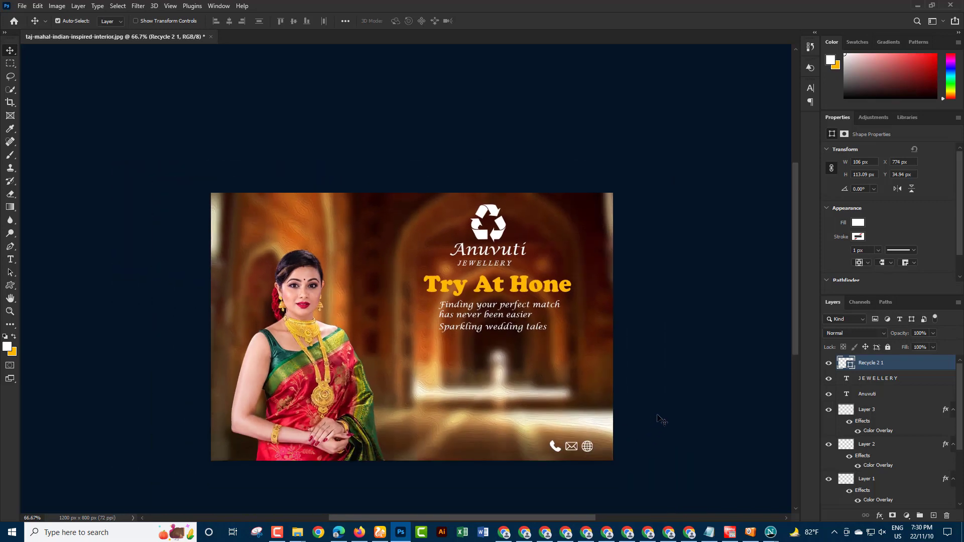
key("ctrl+plus")
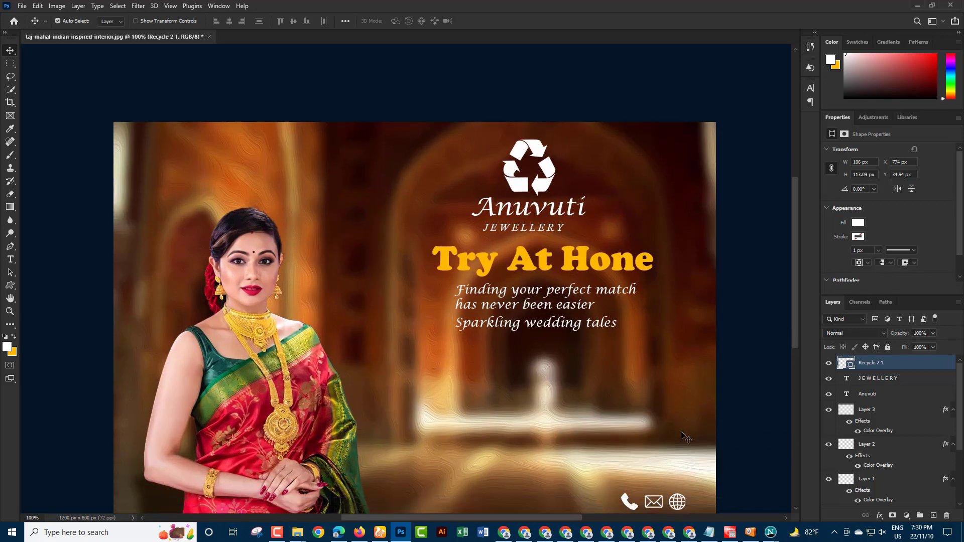
scroll(728, 432, "down", 3)
key("ctrl+minus")
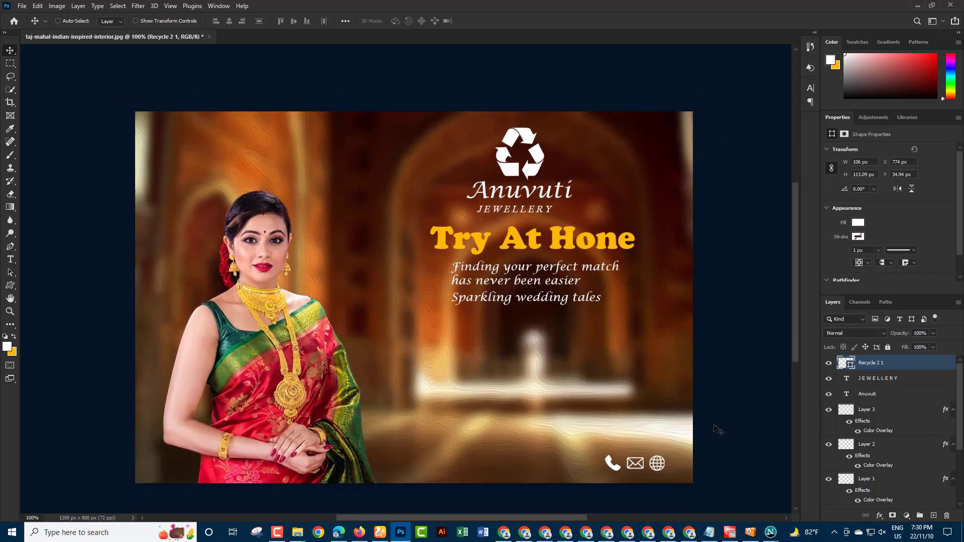
left_click(304, 316)
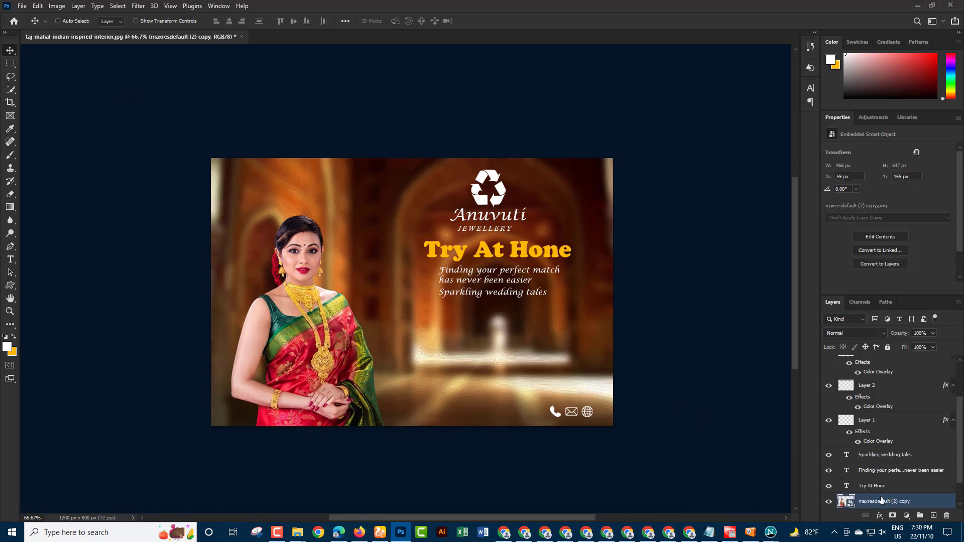
Apply Levels to the woman's photo: black point 17, midtones about 0.79
key("ctrl+l")
left_click_drag(452, 101, 824, 117)
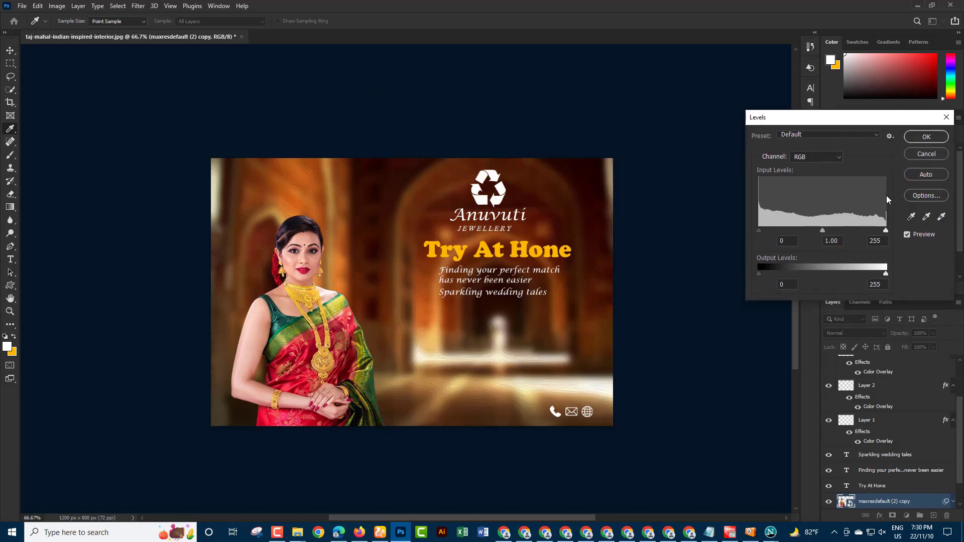
left_click_drag(823, 230, 863, 230)
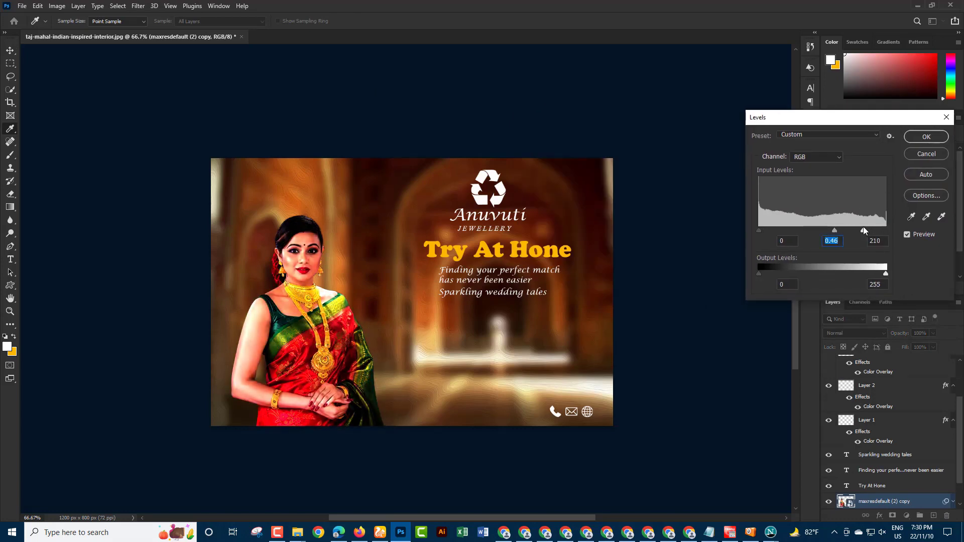
left_click_drag(759, 231, 766, 231)
left_click_drag(837, 230, 814, 230)
left_click(920, 137)
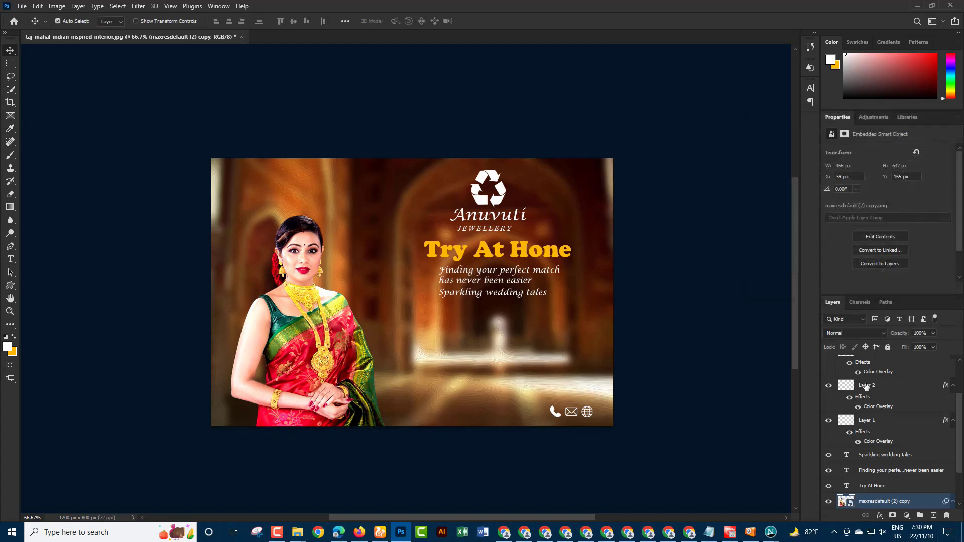
Apply Levels with midtones 0.80 to the Taj Mahal background copy, then view at actual size
key("alt+bracketleft")
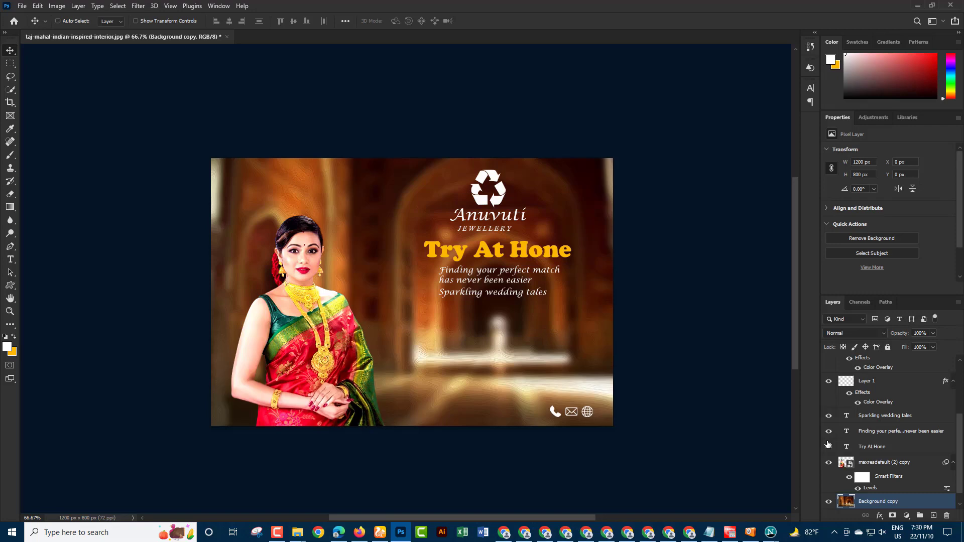
key("ctrl+l")
left_click_drag(705, 164, 713, 165)
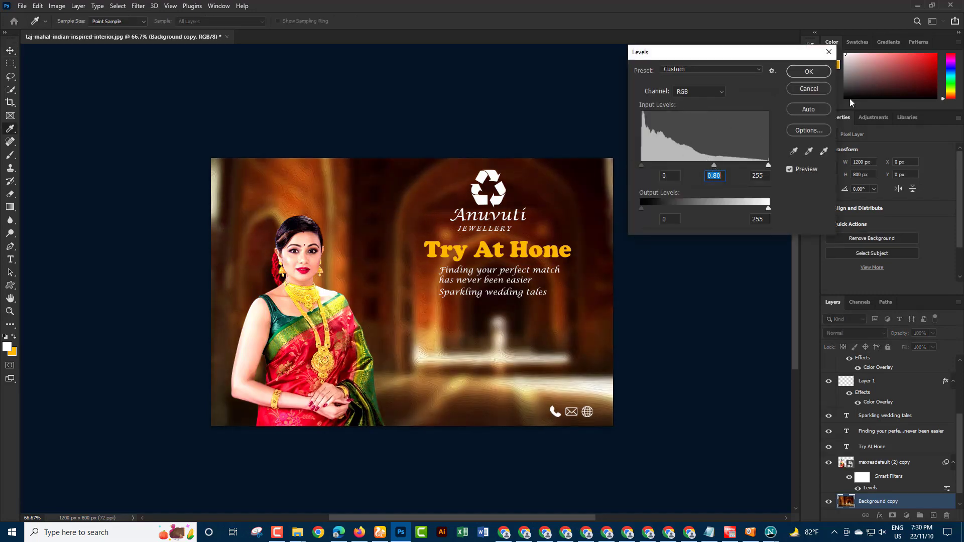
left_click(809, 72)
key("ctrl+1")
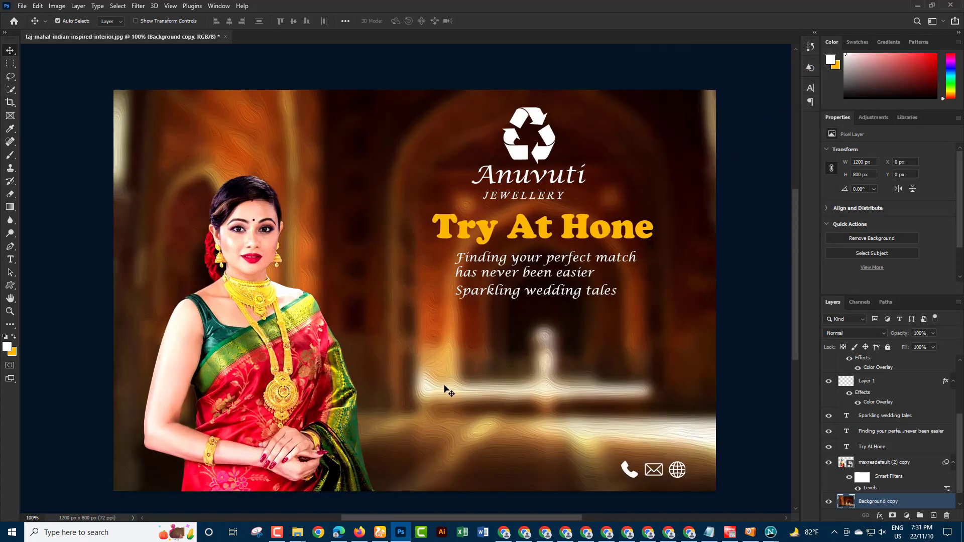
Save a JPEG copy named 'Try' in Desktop\Train at quality 12, then minimise Photoshop
left_click(22, 6)
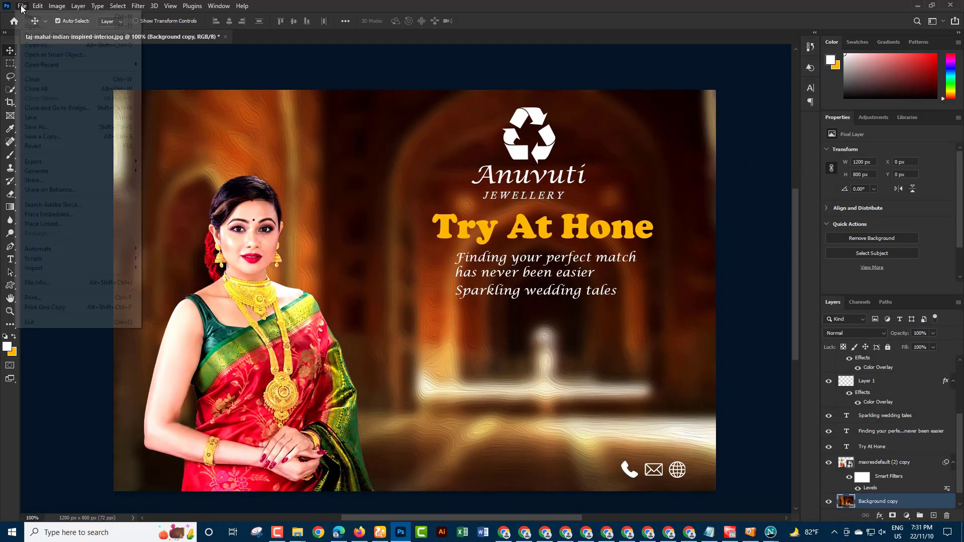
left_click(39, 130)
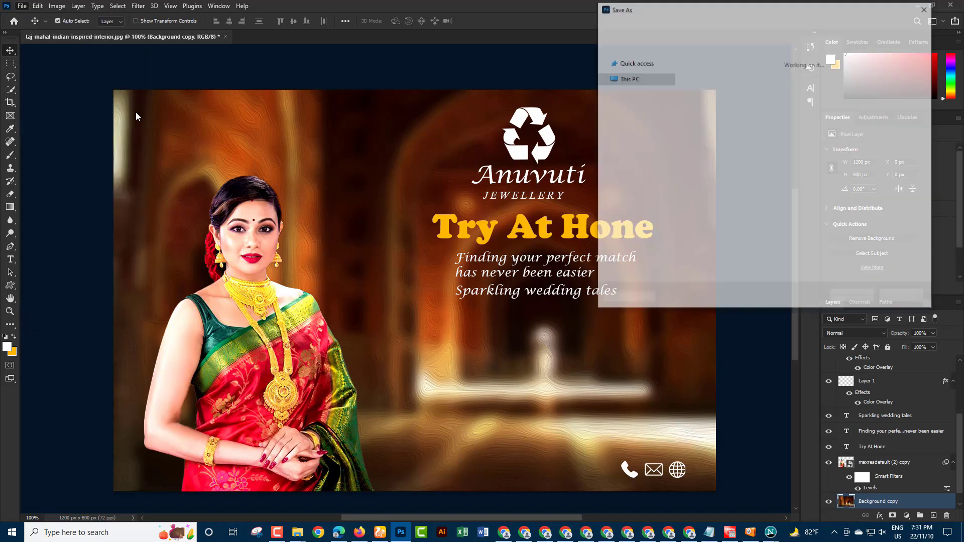
left_click(827, 261)
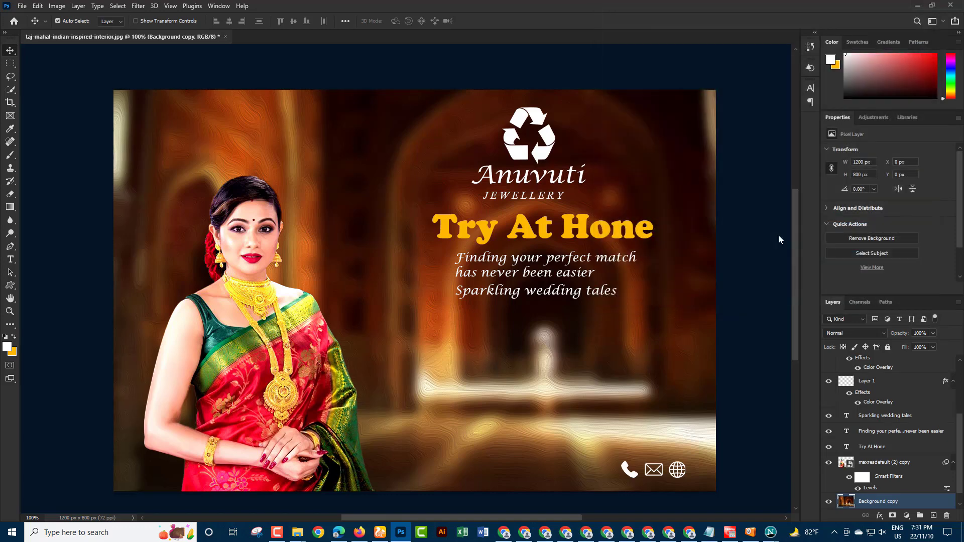
left_click(728, 232)
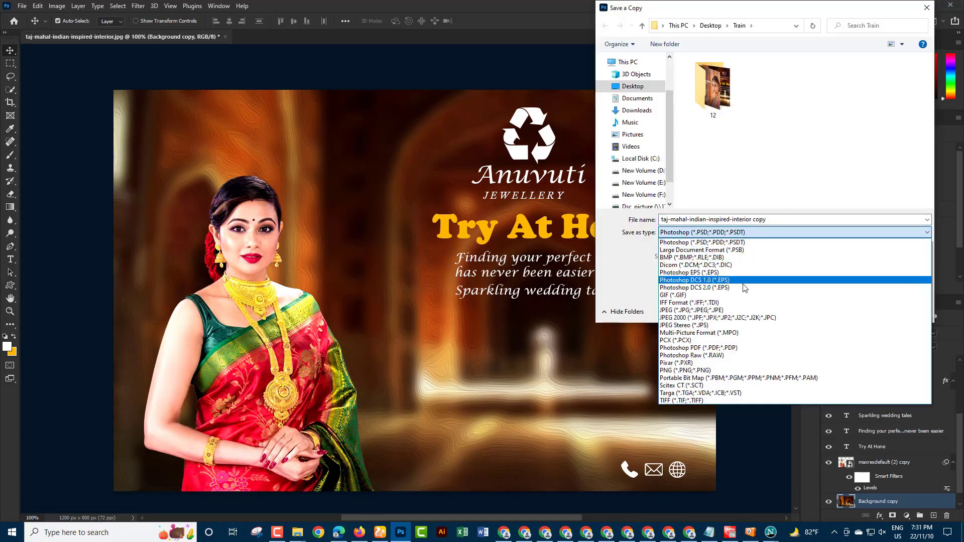
left_click(723, 311)
triple_click(780, 219)
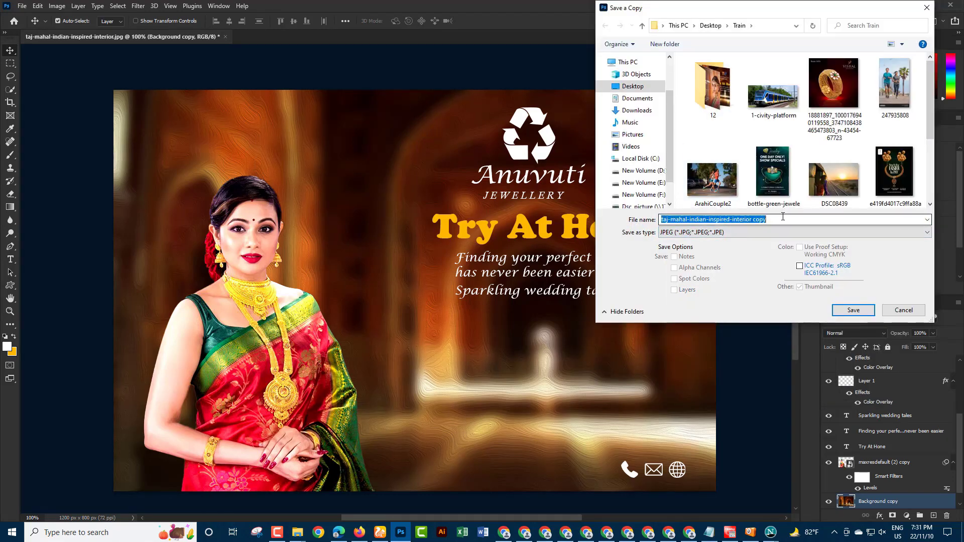
key("BackSpace")
type("T")
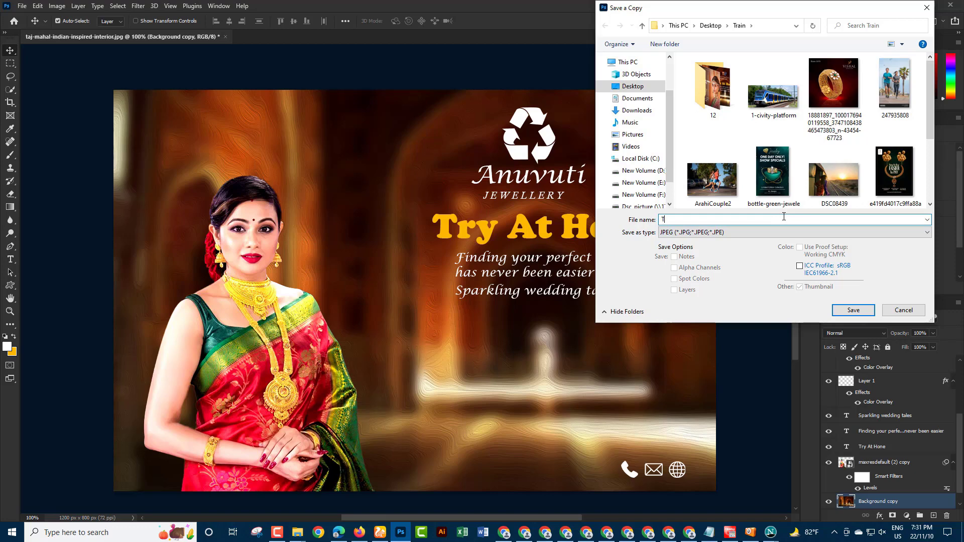
type("ry")
left_click(852, 309)
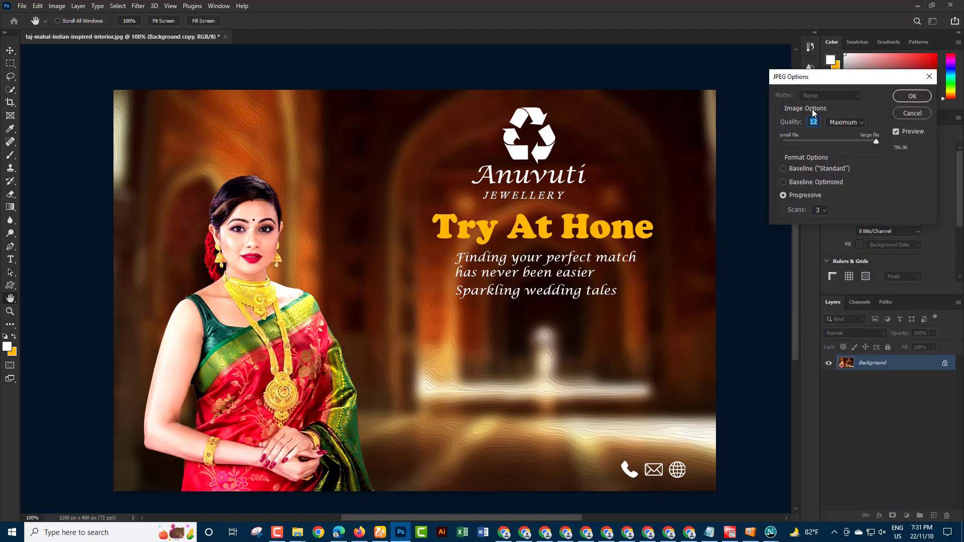
left_click(911, 96)
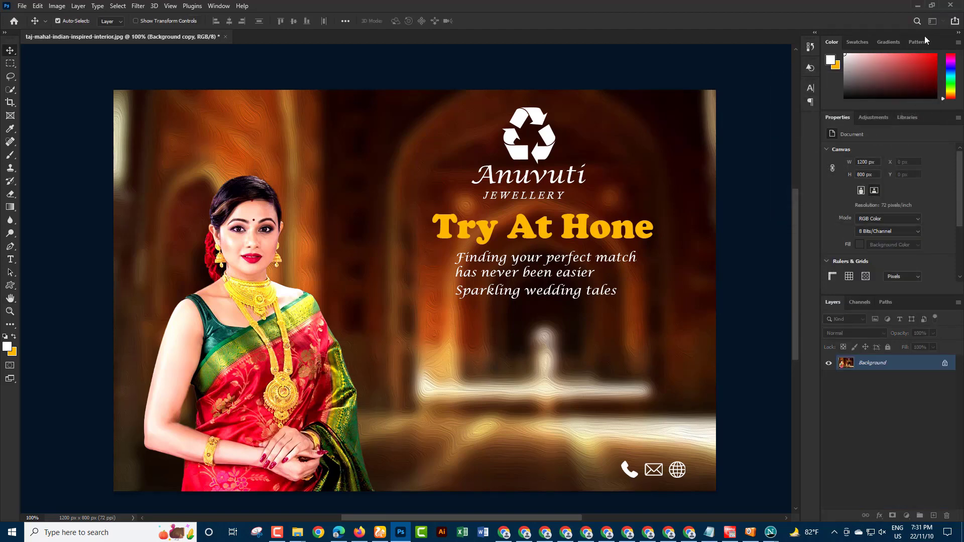
left_click(917, 5)
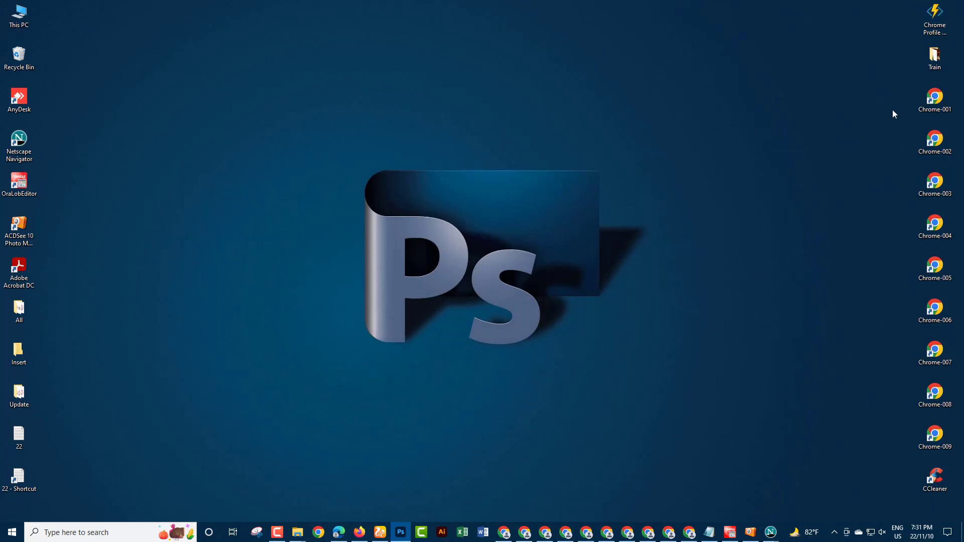
Open the desktop Train folder maximised and open the Try image from it
left_click(933, 59)
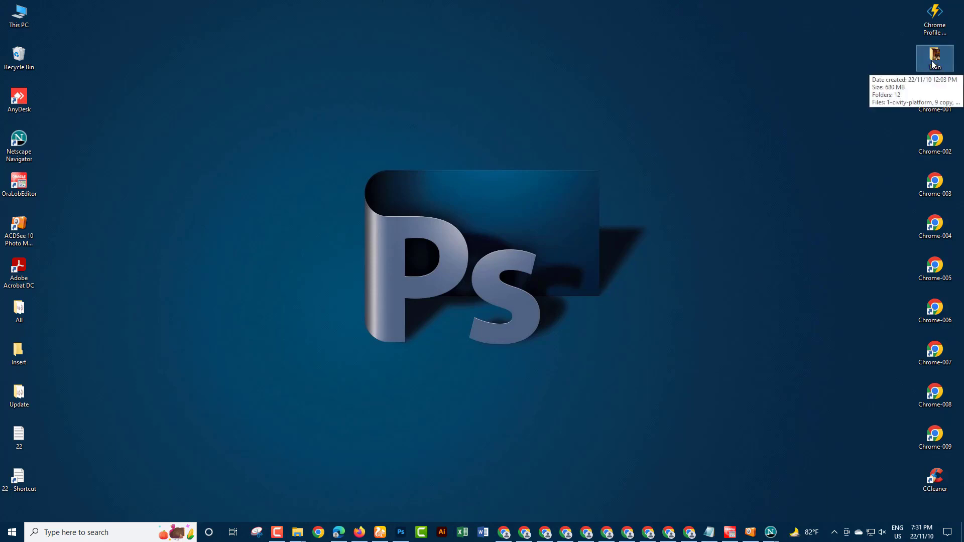
double_click(932, 59)
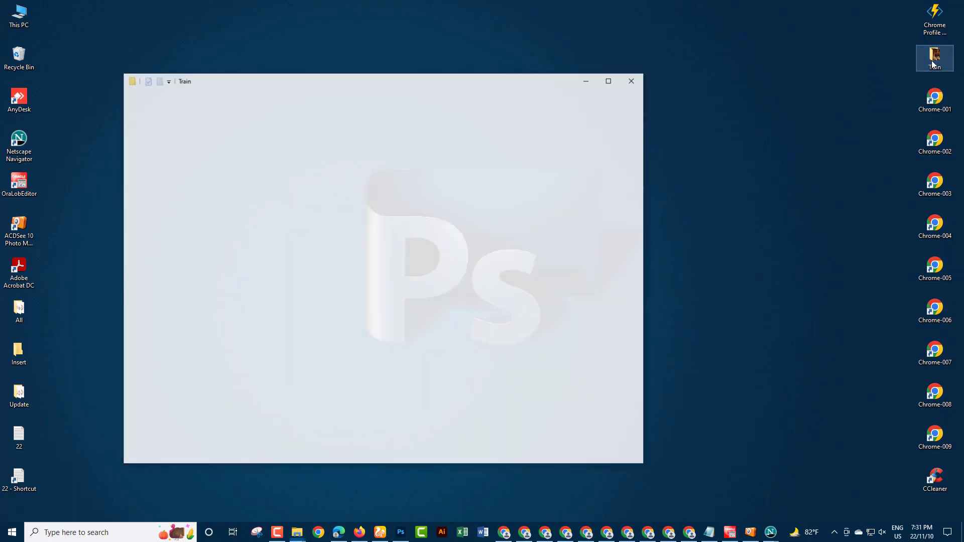
double_click(613, 79)
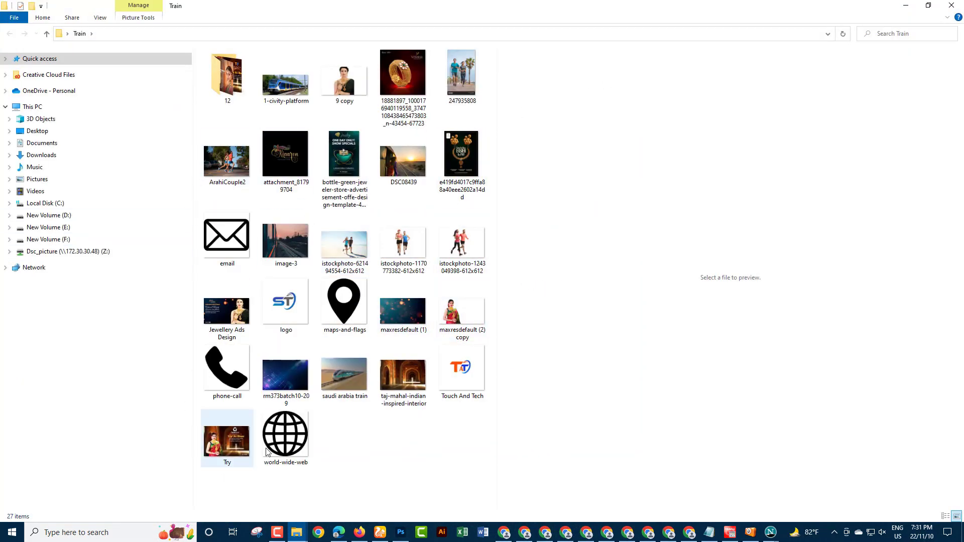
left_click(224, 439)
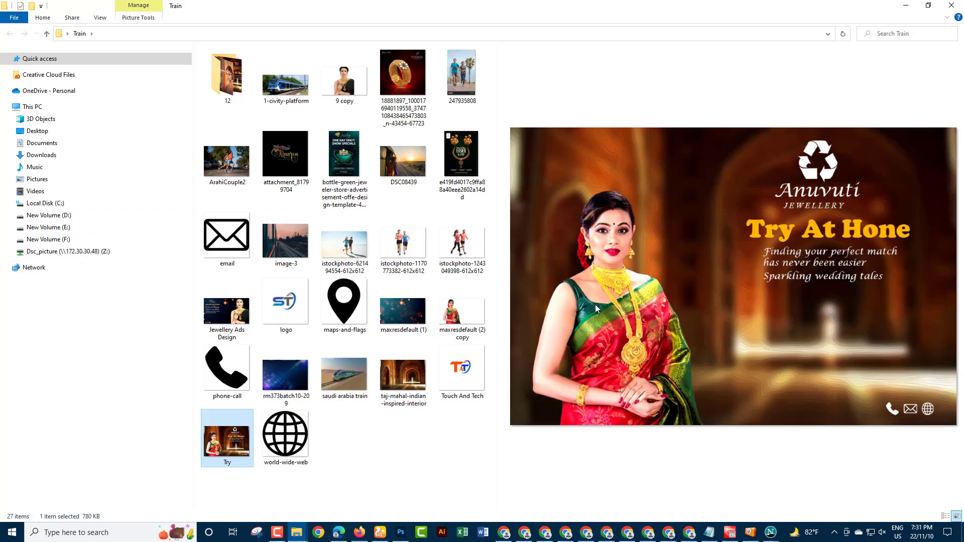
double_click(226, 440)
Review Try.jpg full-screen in Picasa Photo Viewer, zooming, then close the viewer and Train folder
double_click(224, 443)
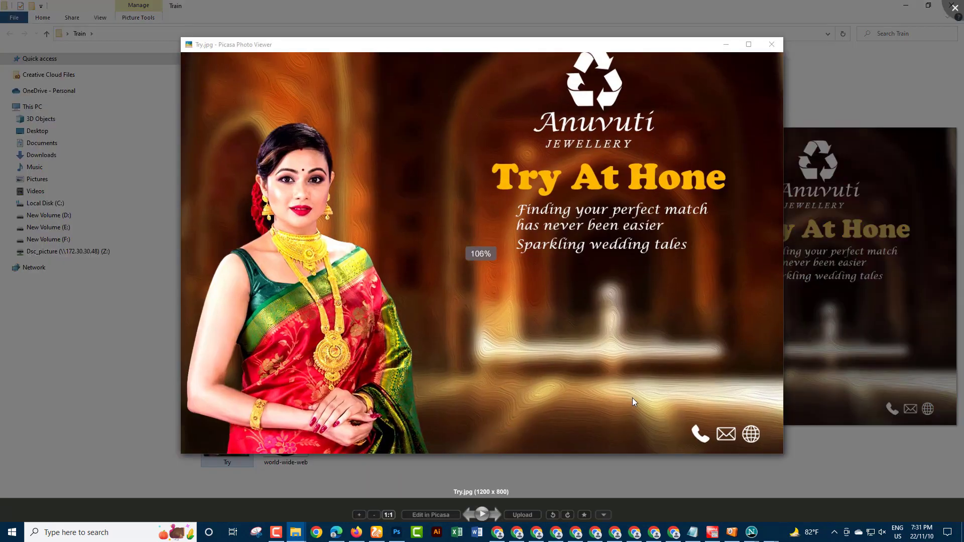
scroll(632, 397, "up", 3)
left_click(755, 50)
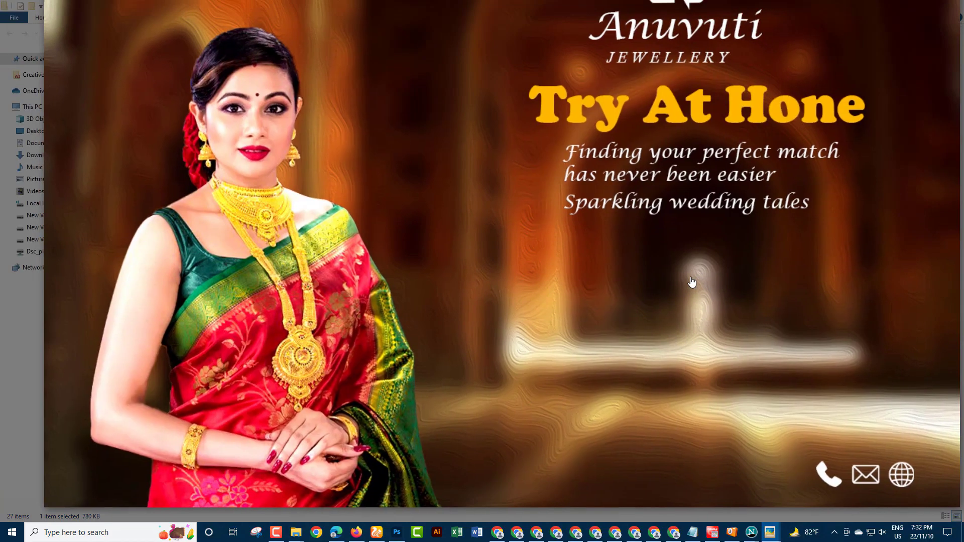
scroll(740, 300, "down", 2)
scroll(740, 300, "down", 2)
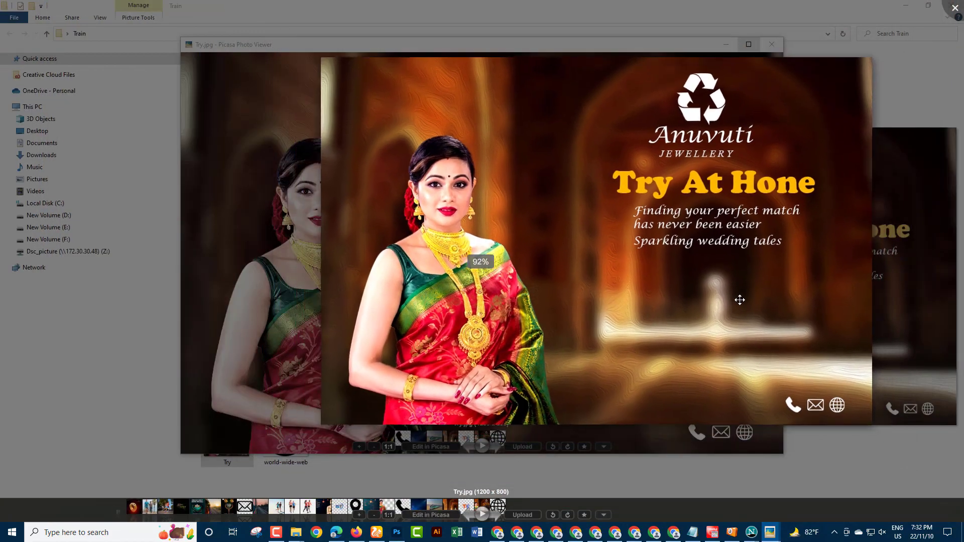
scroll(740, 300, "down", 3)
scroll(740, 300, "down", 3)
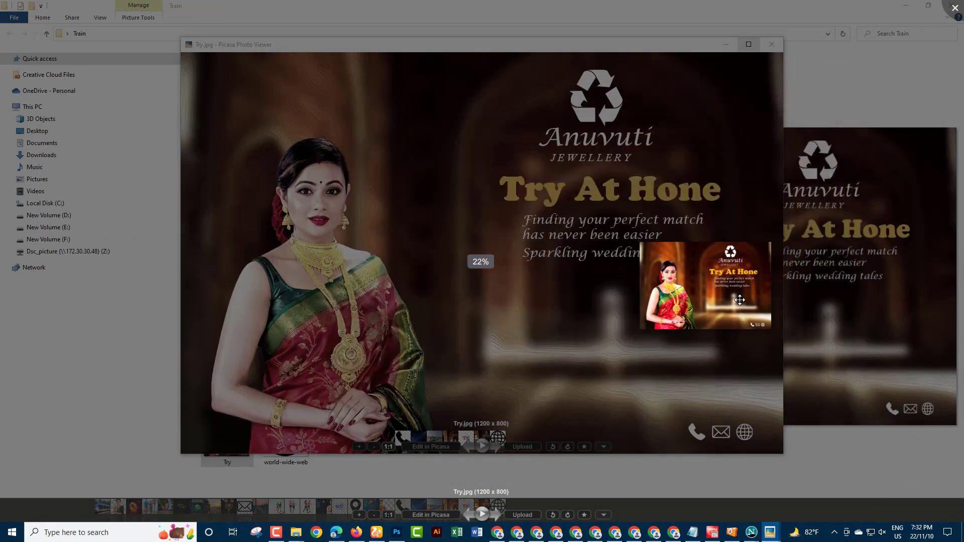
scroll(740, 300, "down", 2)
scroll(740, 300, "down", 2)
left_click(956, 6)
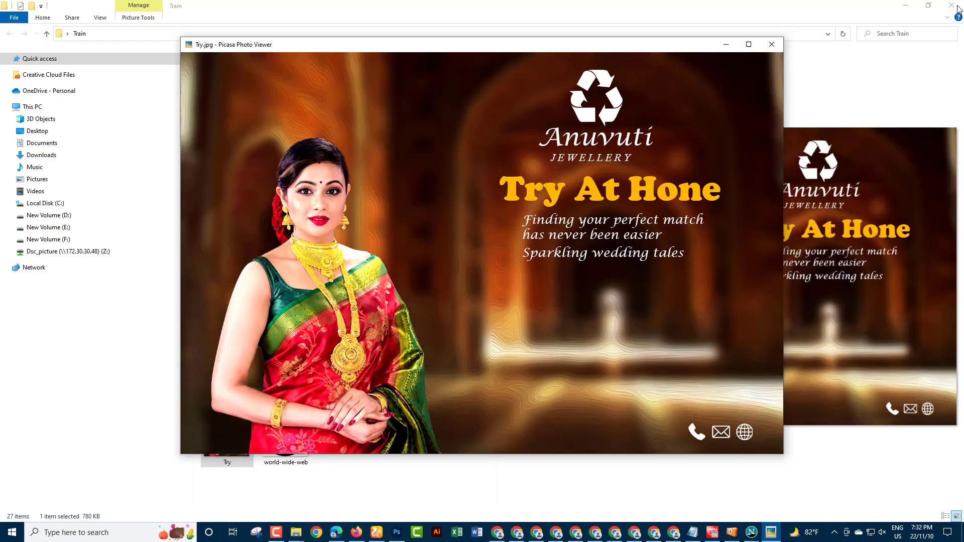
left_click(958, 7)
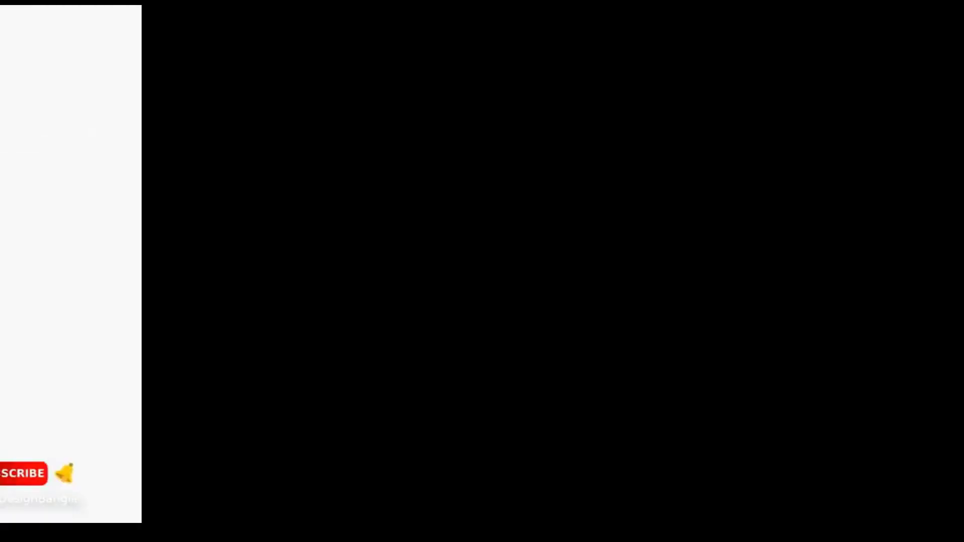